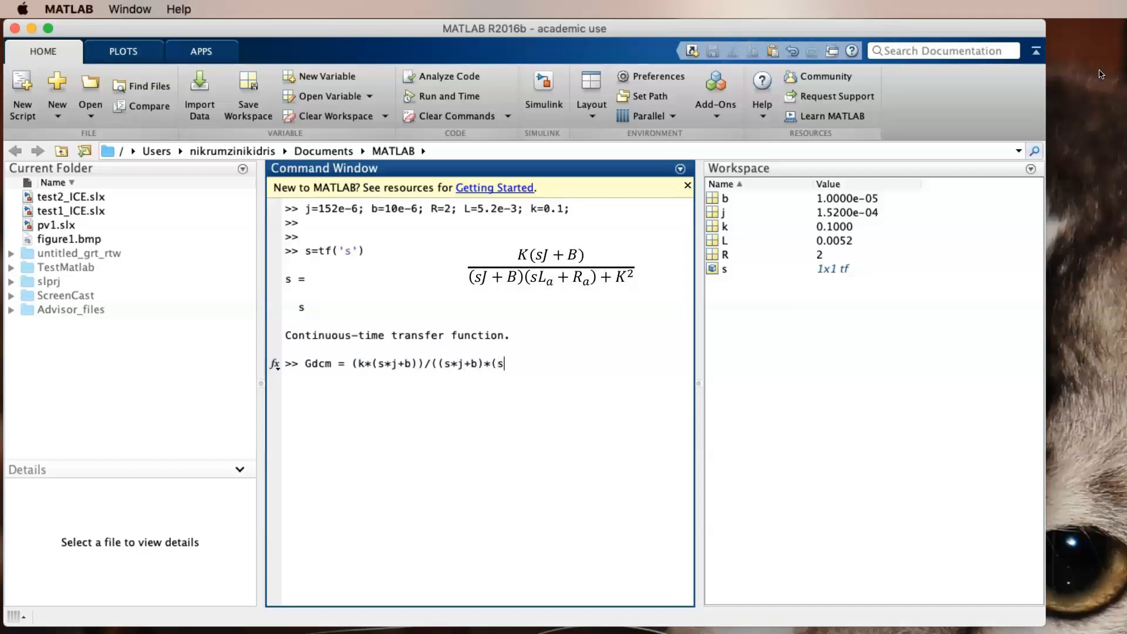
- Finish defining Gdcm = (k*(s*j+b))/((s*j+b)*(s*L+R)+k^2) and define Glt = 12*Gdcm from it
text(+k^2))
key(Return)
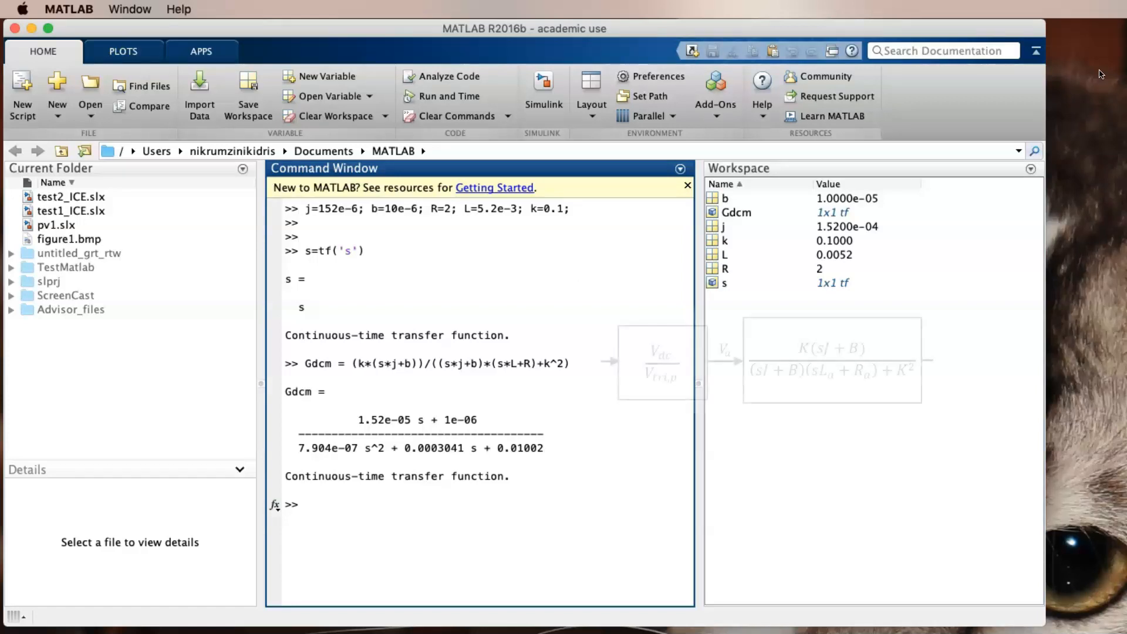
text(Glt)
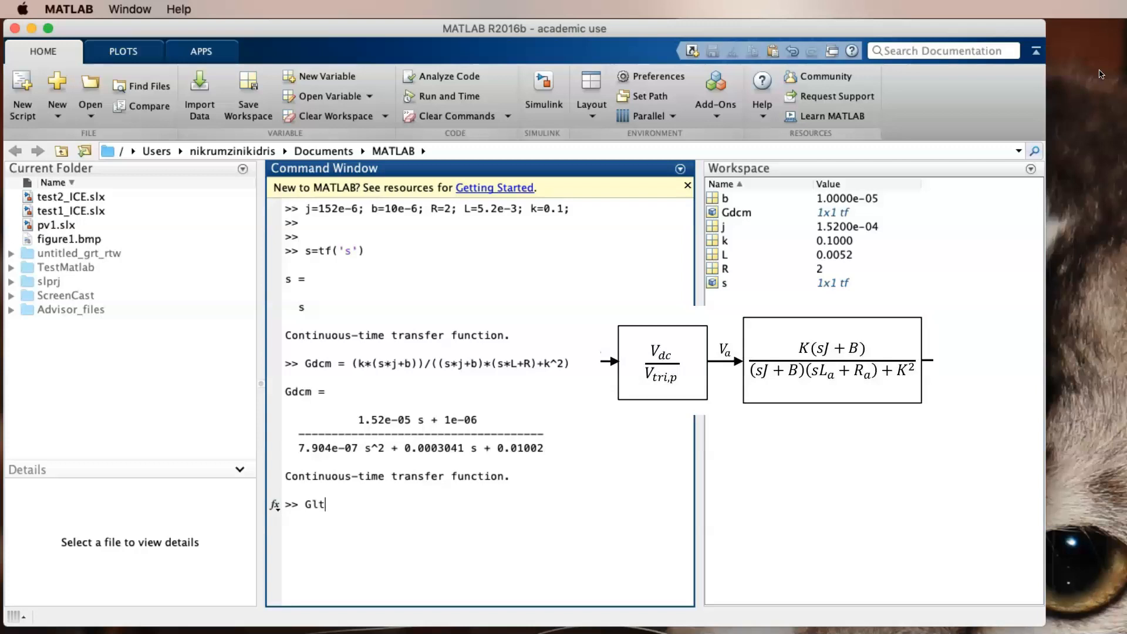
text(= 12*Gdcm)
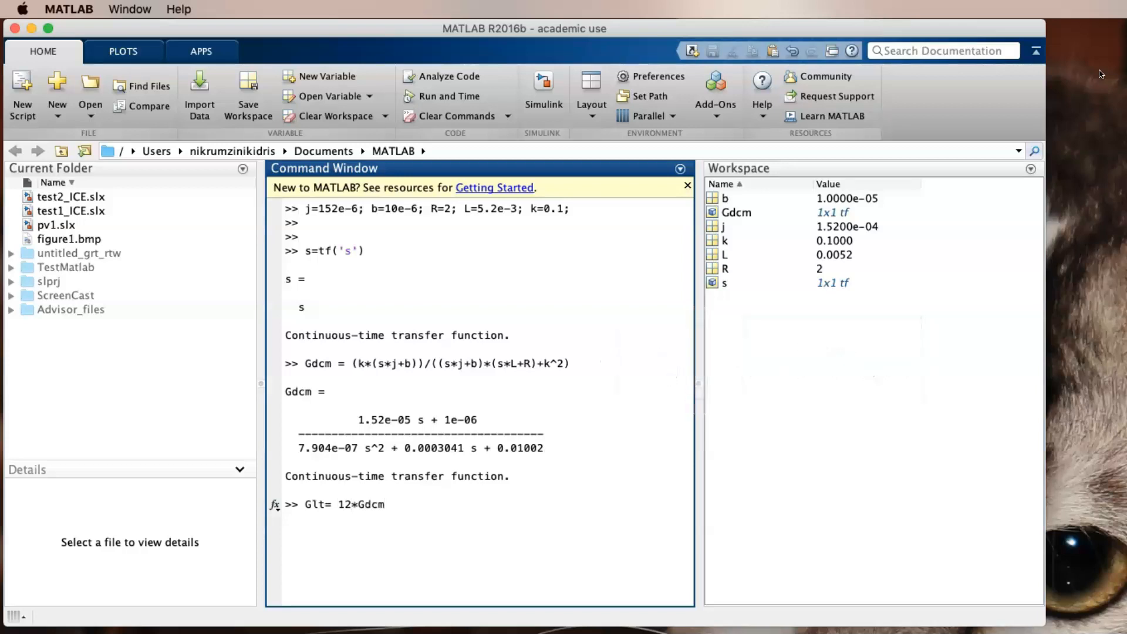
key(Return)
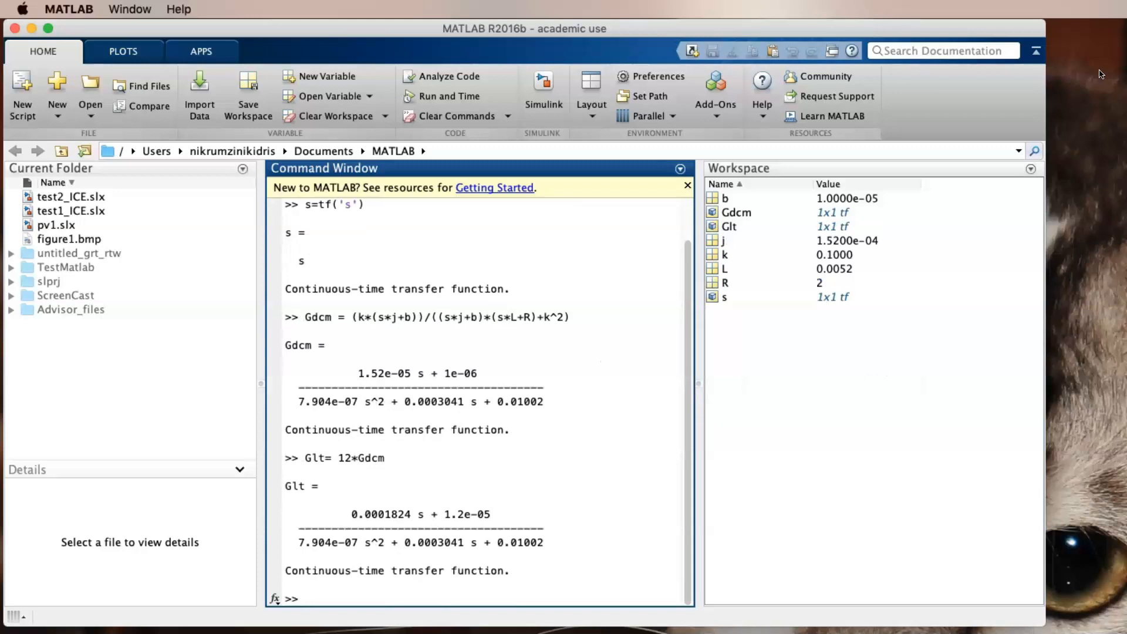
- Open the transfer function Glt in Control System Designer with controlSystemDesigner(Glt)
text(controlSystemDesigner(Glt))
key(Return)
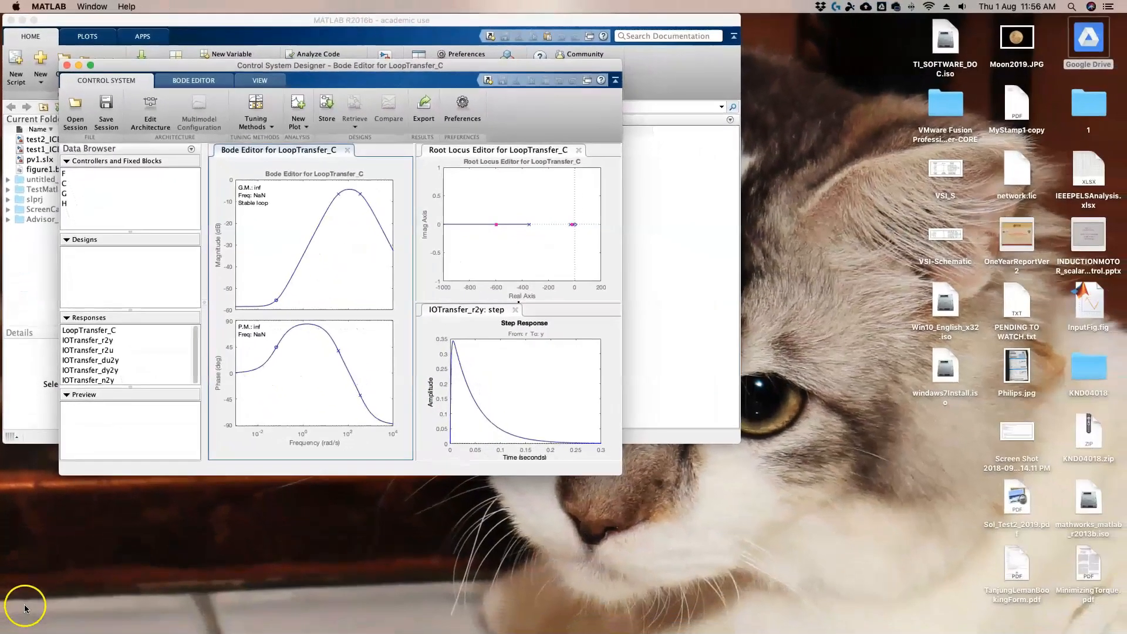
click(24, 608)
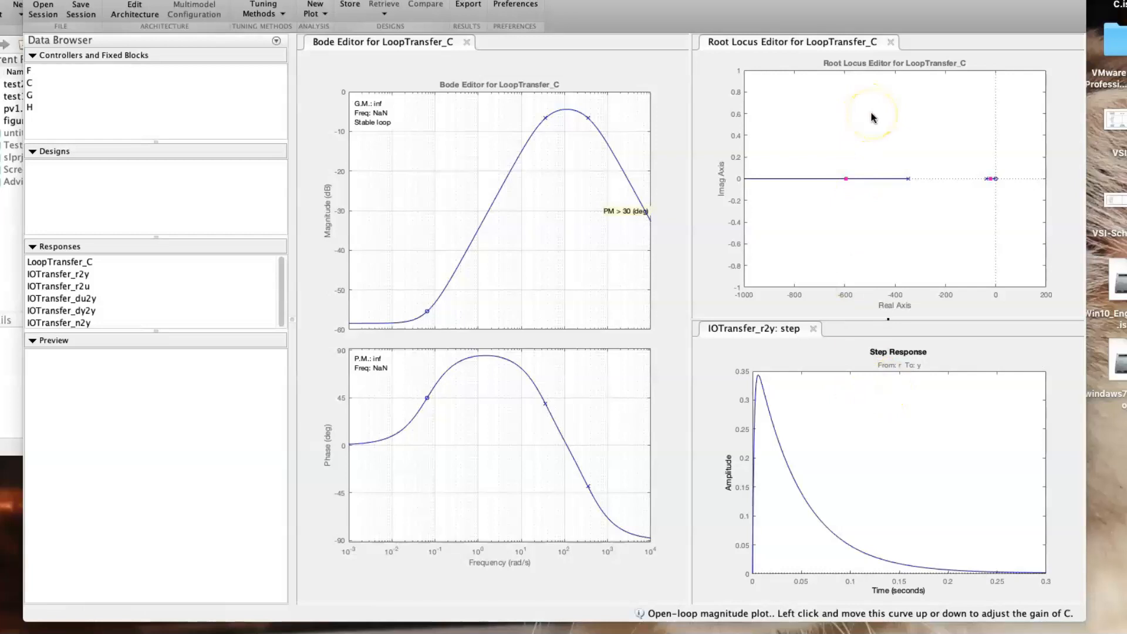
- Replace the root locus editor with a new Bode plot of the response IOTransfer_r2y
click(891, 42)
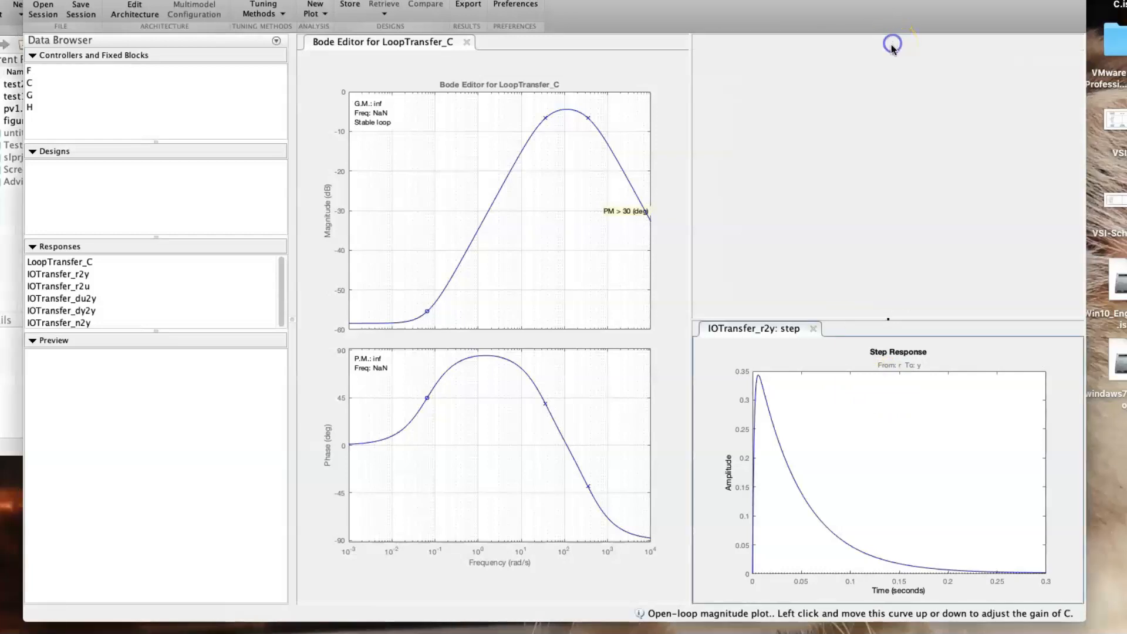
click(882, 136)
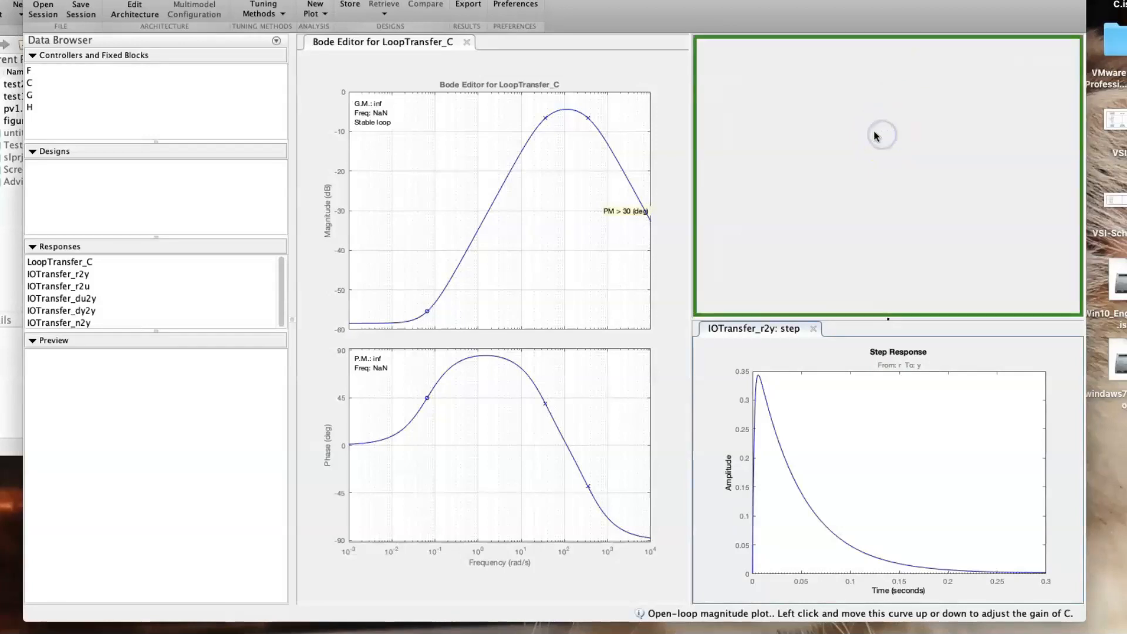
click(321, 9)
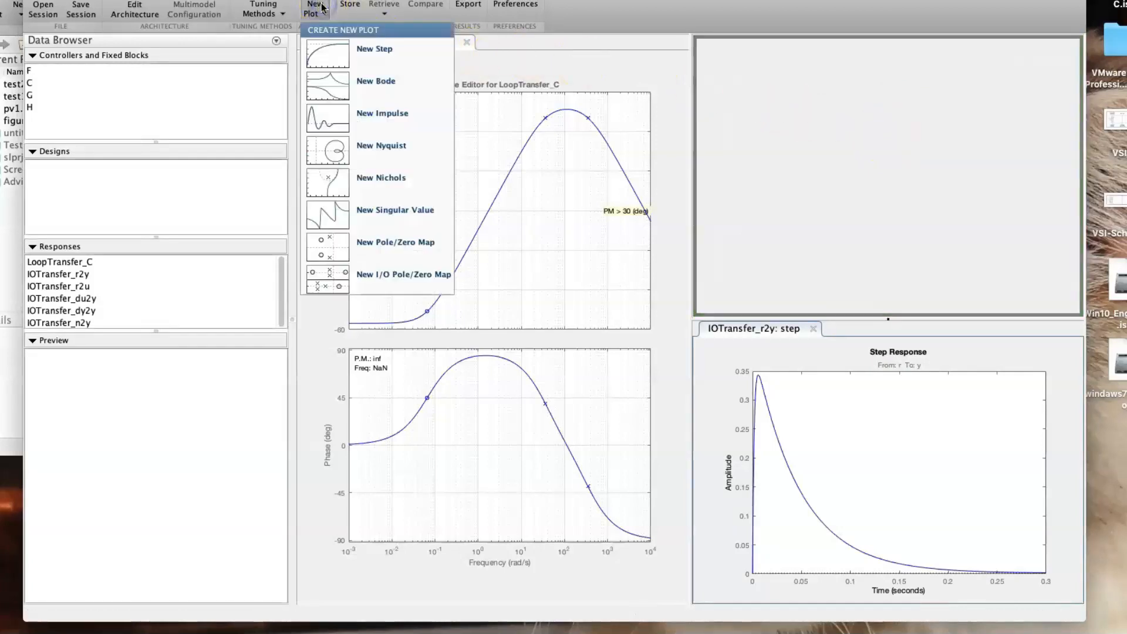
click(332, 88)
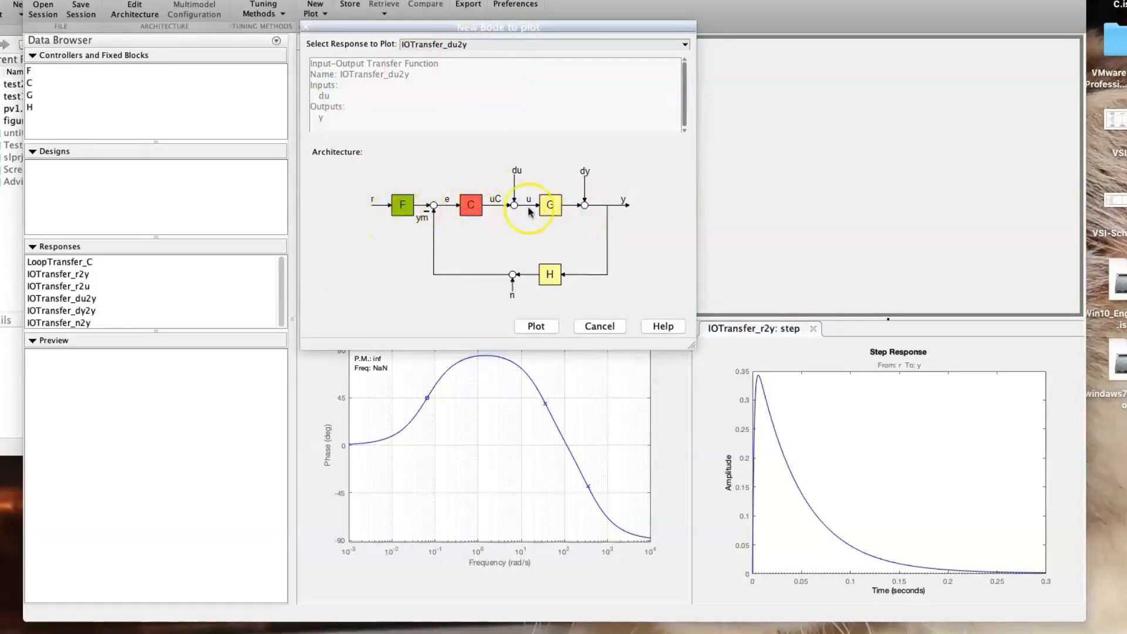
click(589, 50)
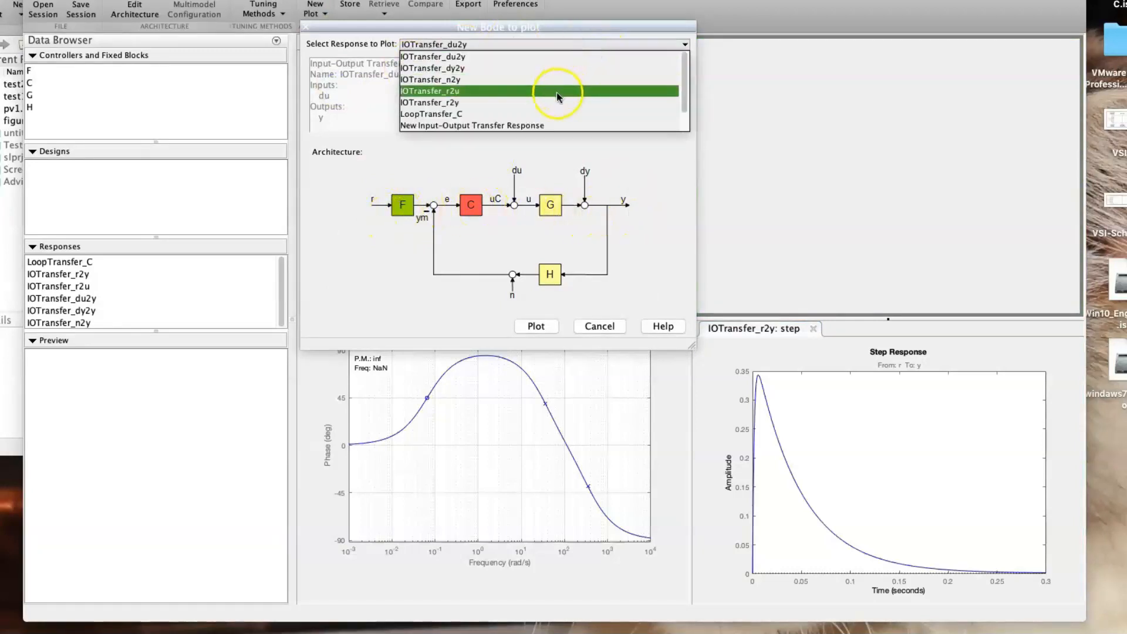
click(557, 104)
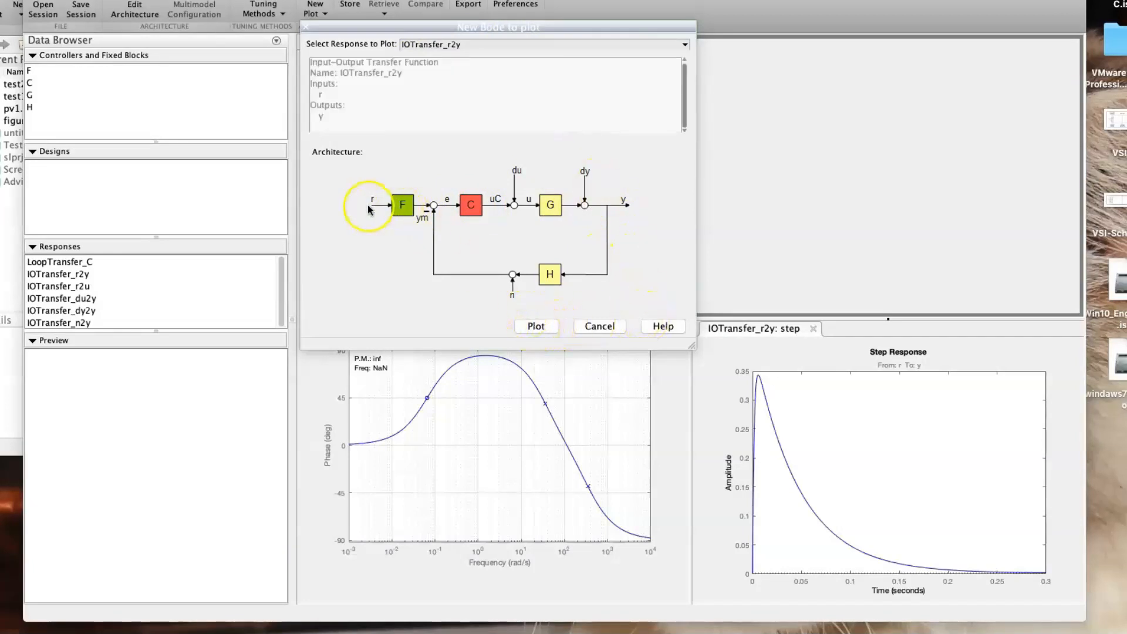
click(536, 326)
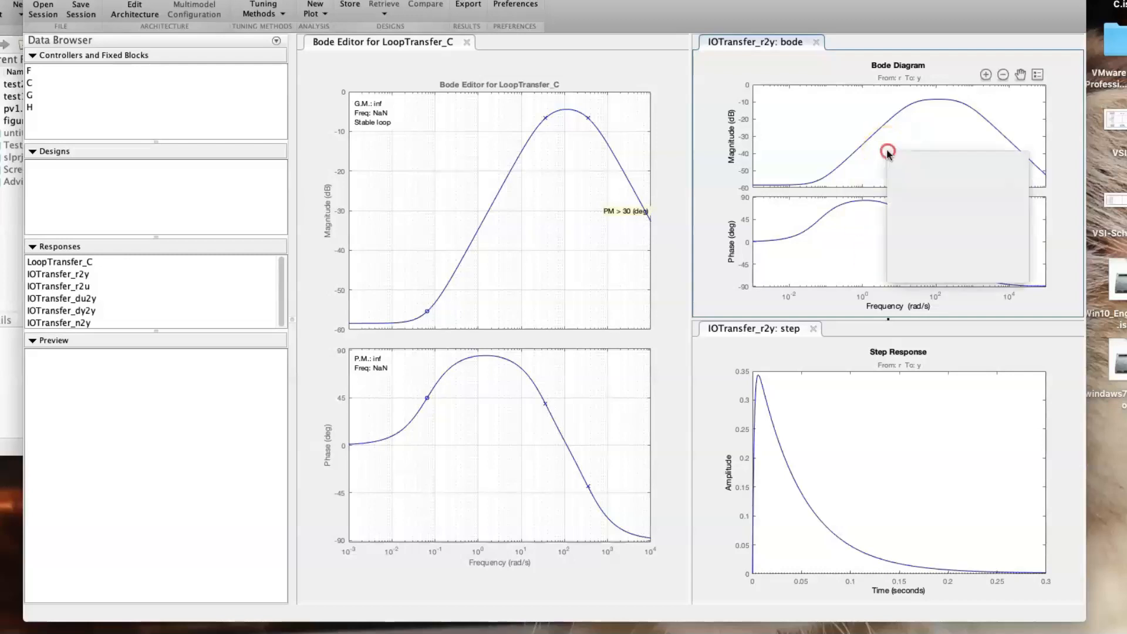
click(978, 429)
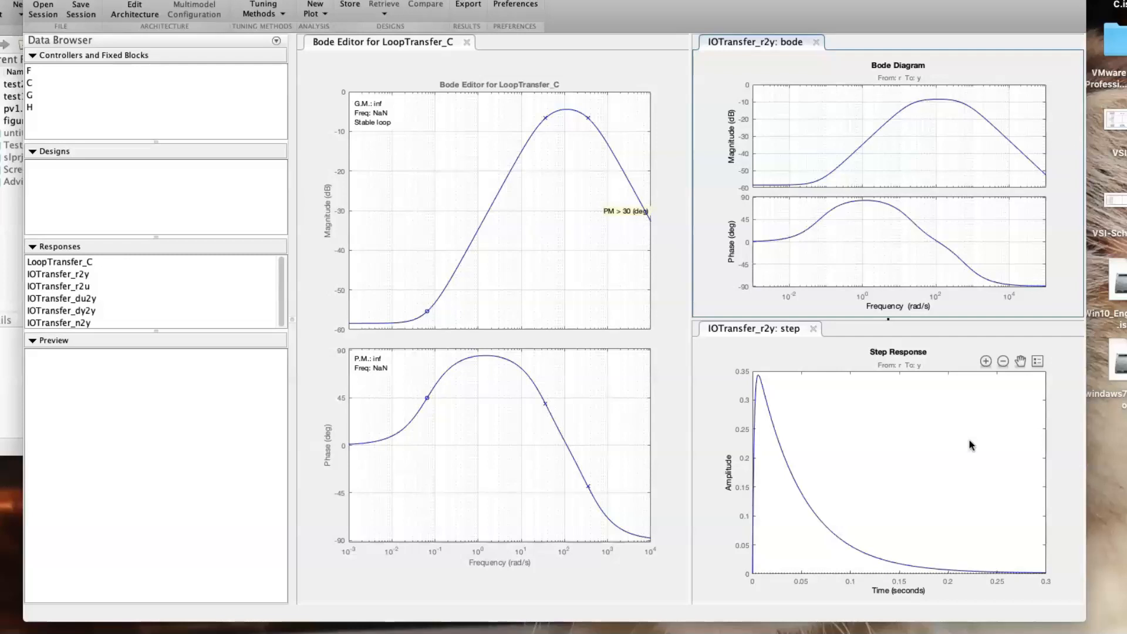
- Replace the IOTransfer_r2y step response plot with a new pole/zero map of LoopTransfer_C
click(856, 430)
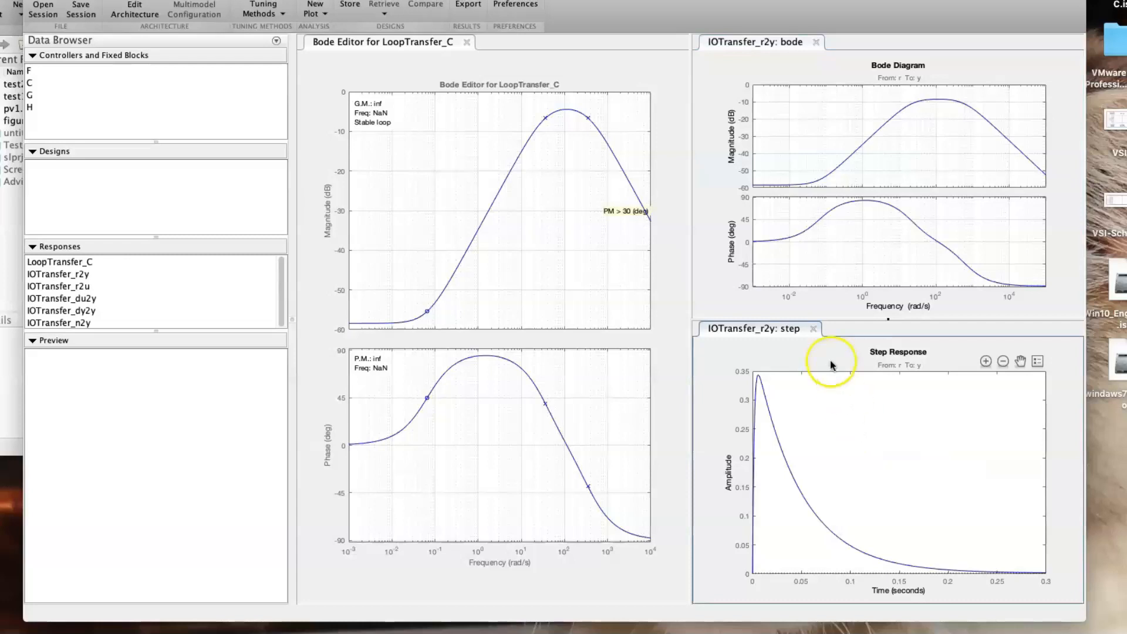
drag(815, 328, 324, 6)
click(324, 6)
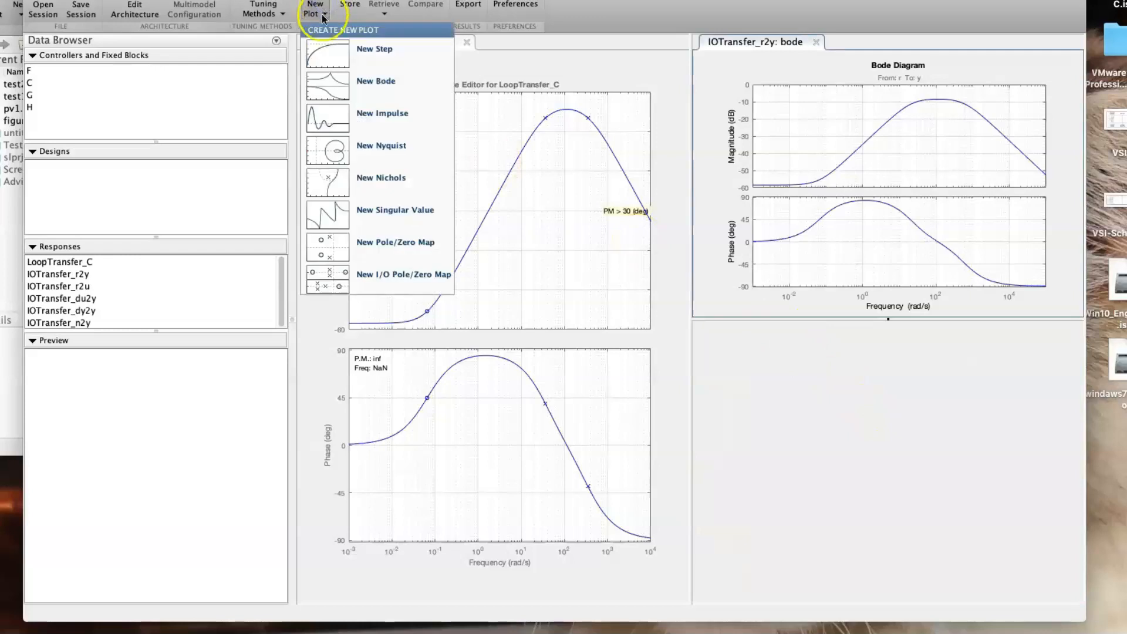
click(343, 249)
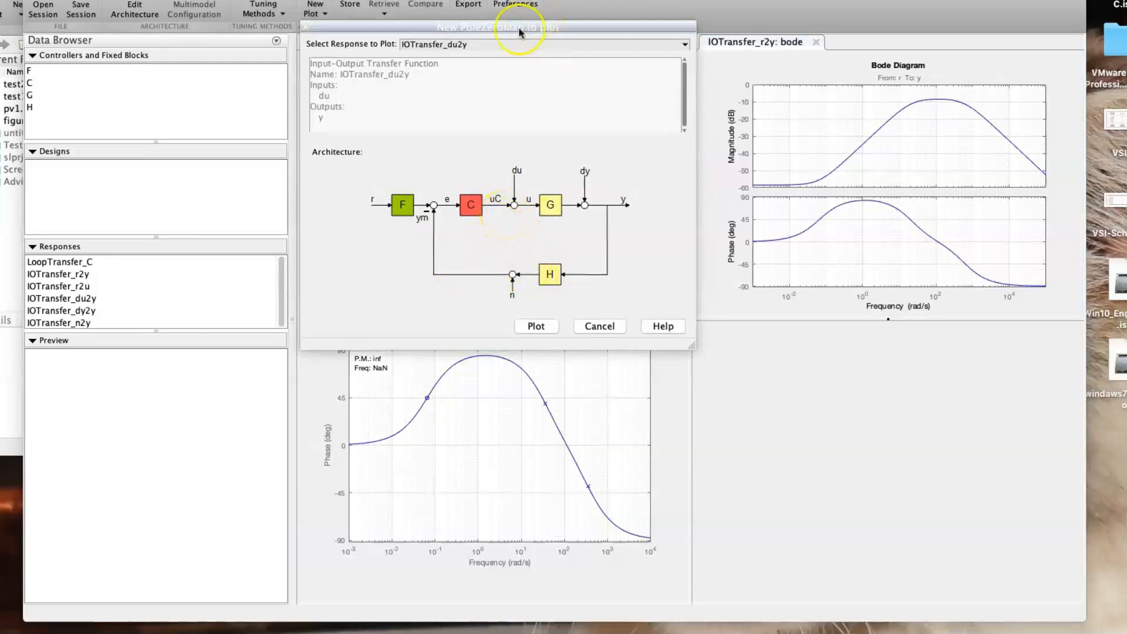
click(503, 45)
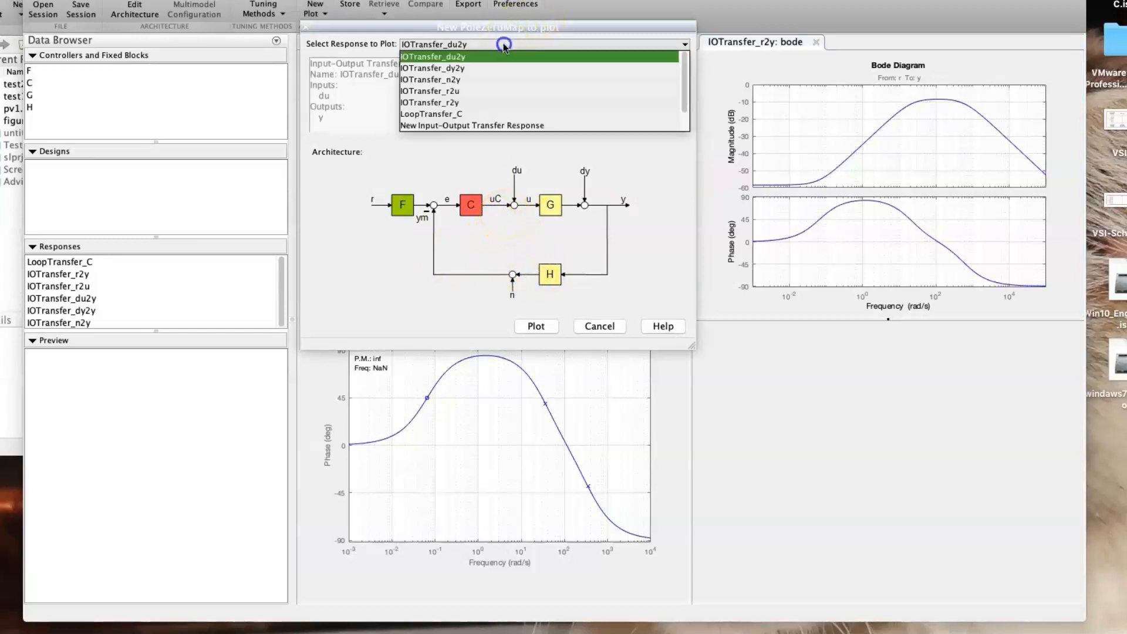
click(496, 114)
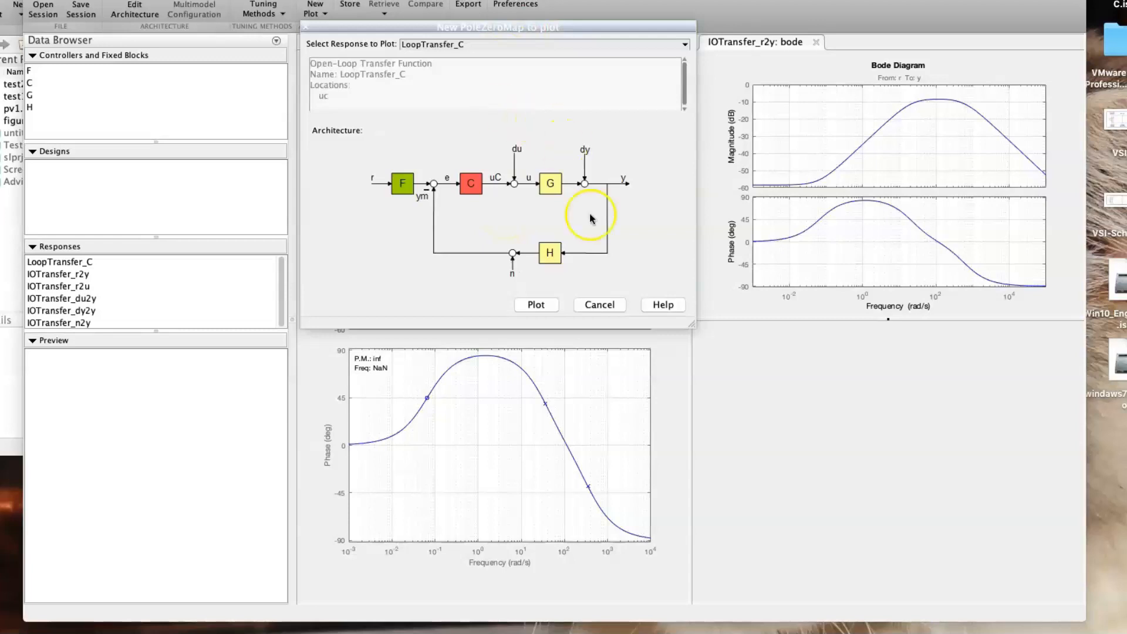
click(536, 304)
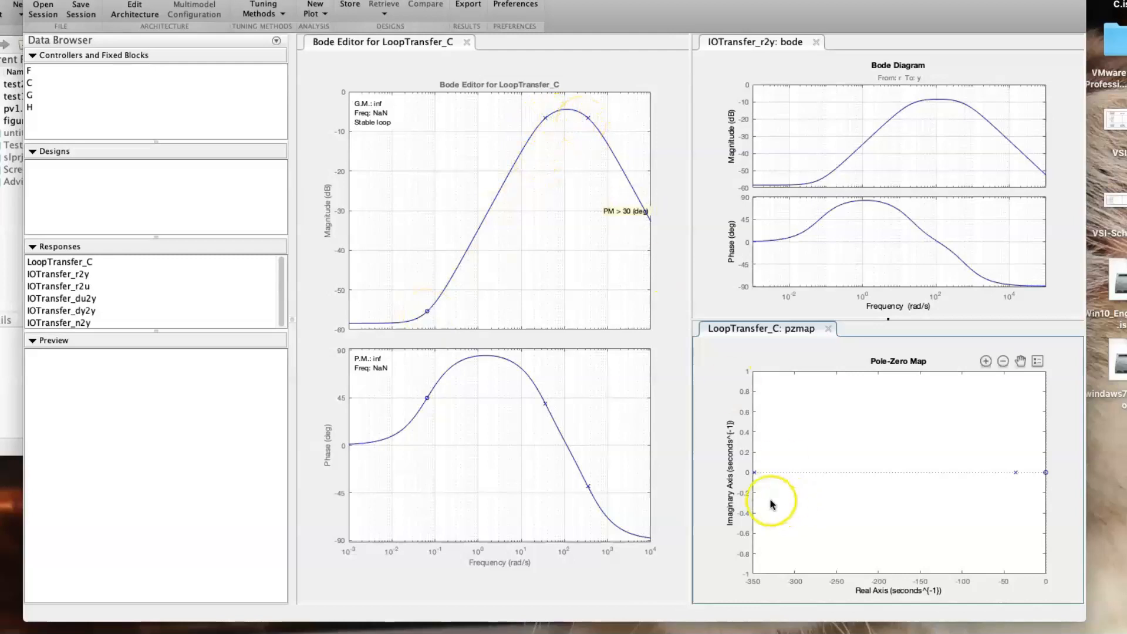
- Inspect the locations of the zero and the poles on the LoopTransfer_C pole-zero map
click(1046, 473)
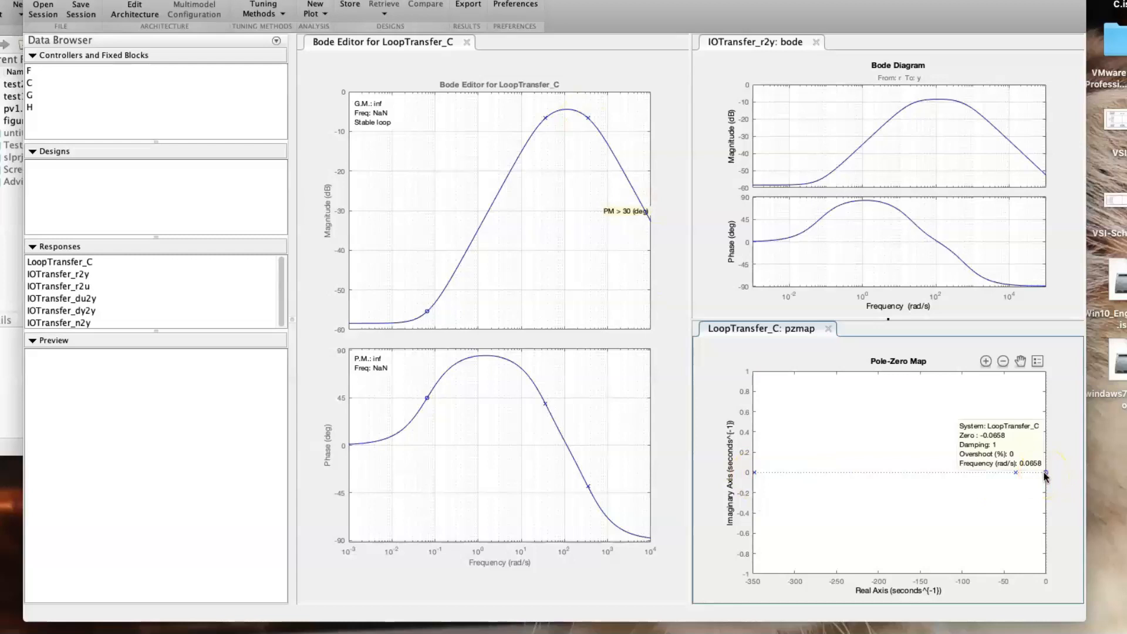
click(800, 448)
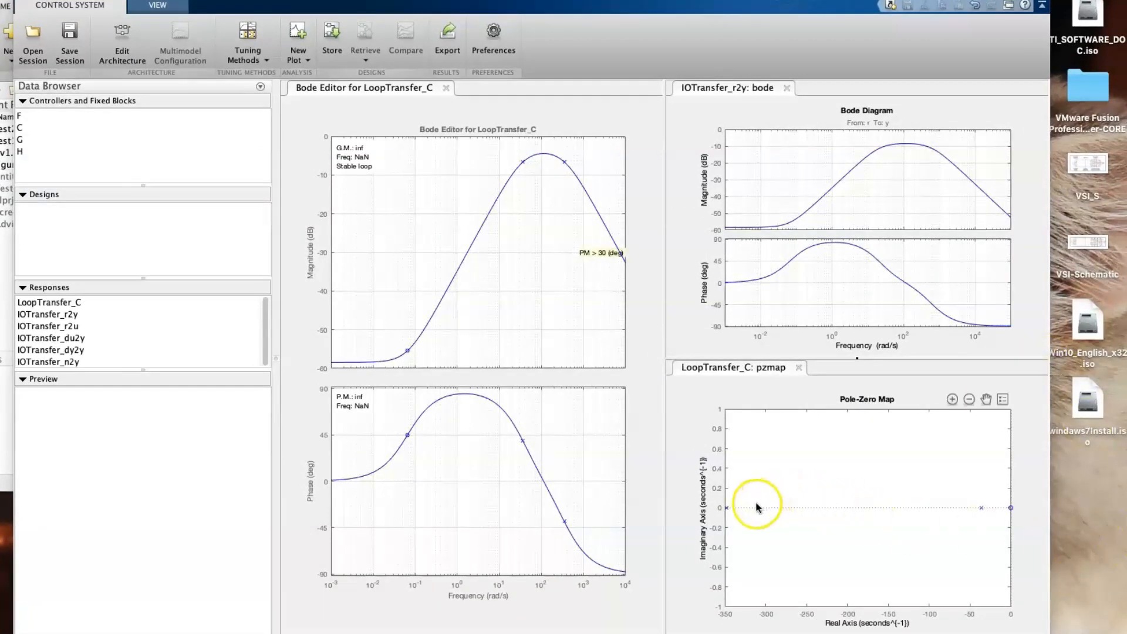
mouse_move(725, 508)
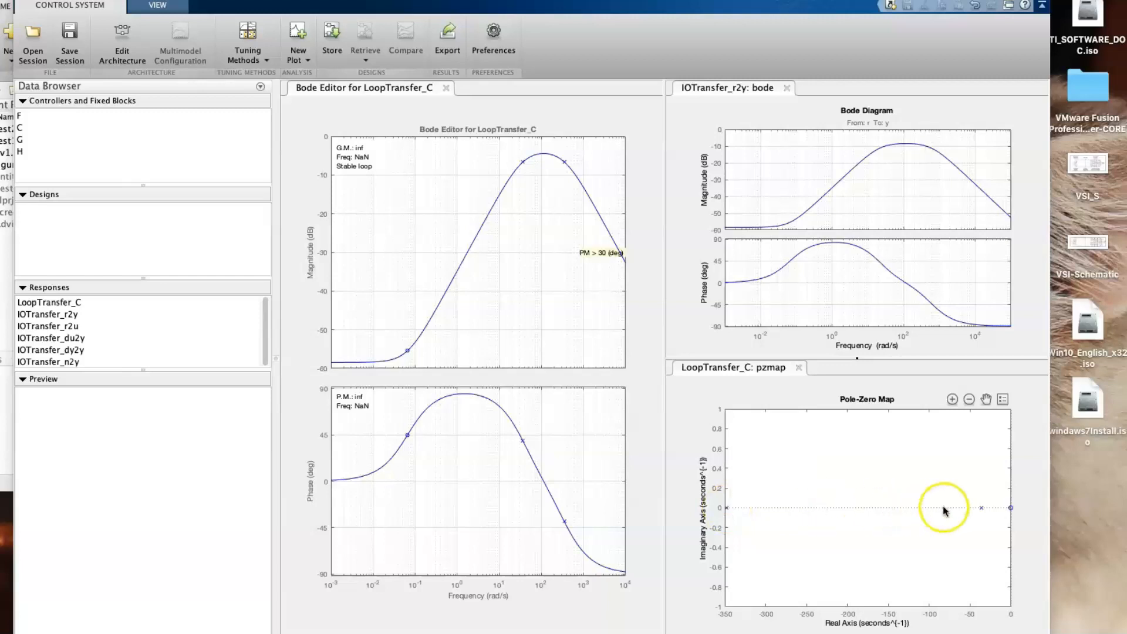
mouse_move(982, 508)
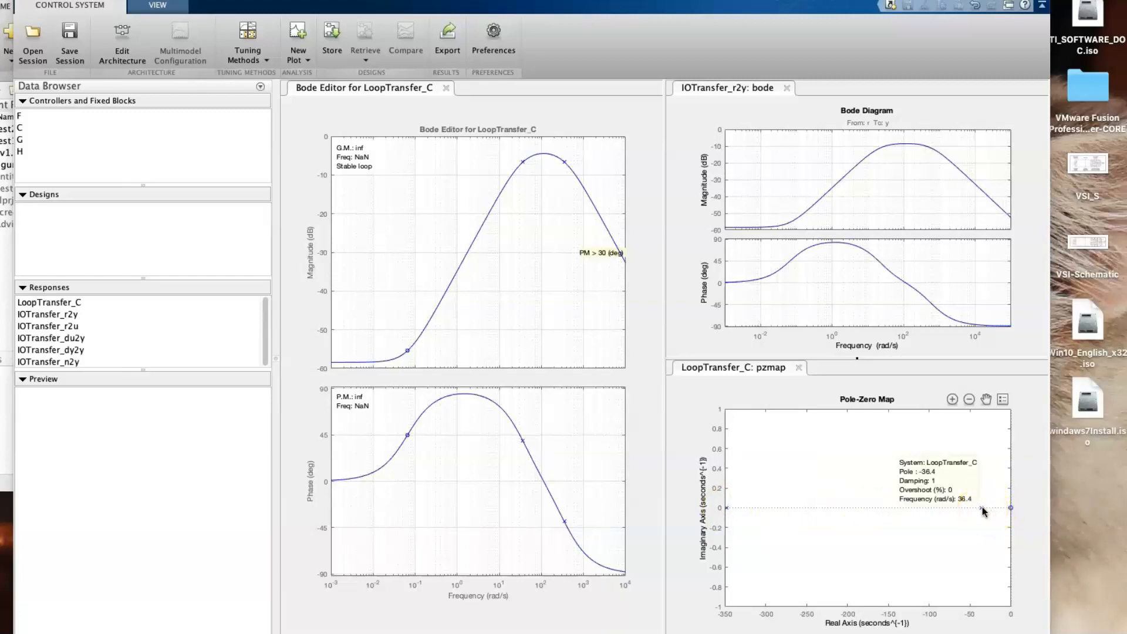
click(1011, 509)
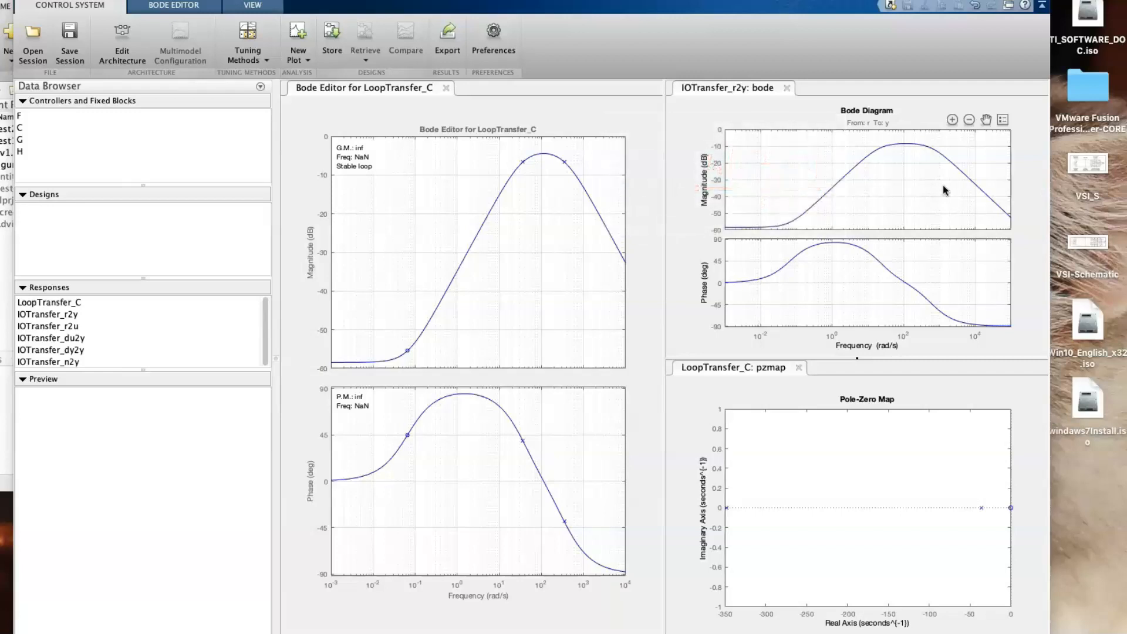
- Start a new upper gain limit design requirement on the IOTransfer_r2y Bode plot, with its edge start at a near-zero frequency and -3 dB
right_click(880, 179)
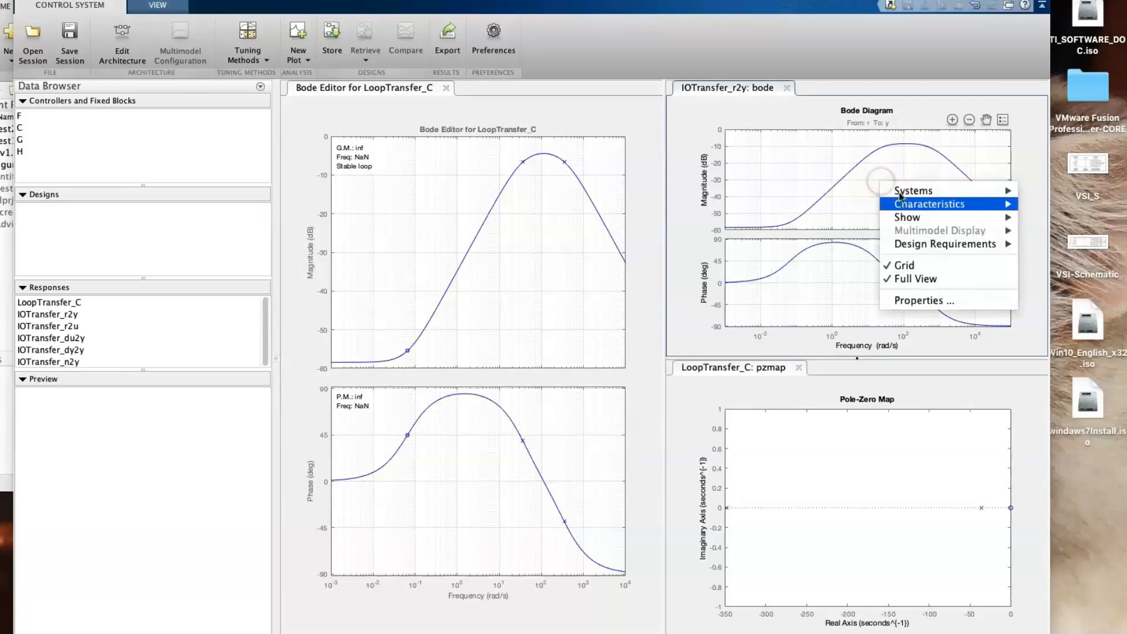
mouse_move(920, 245)
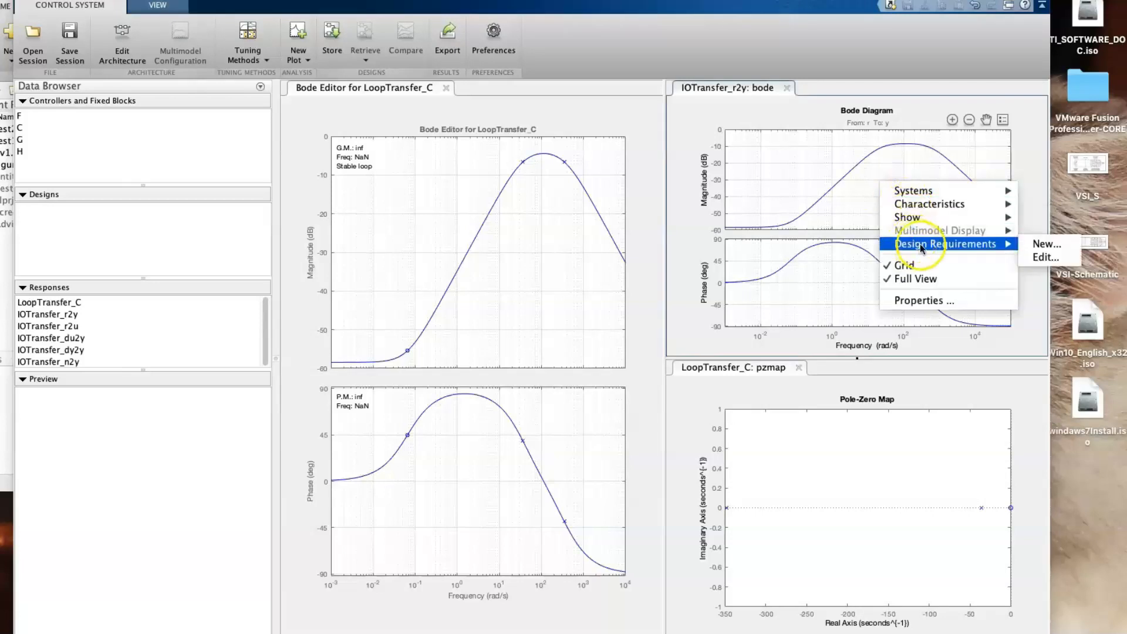
click(1038, 245)
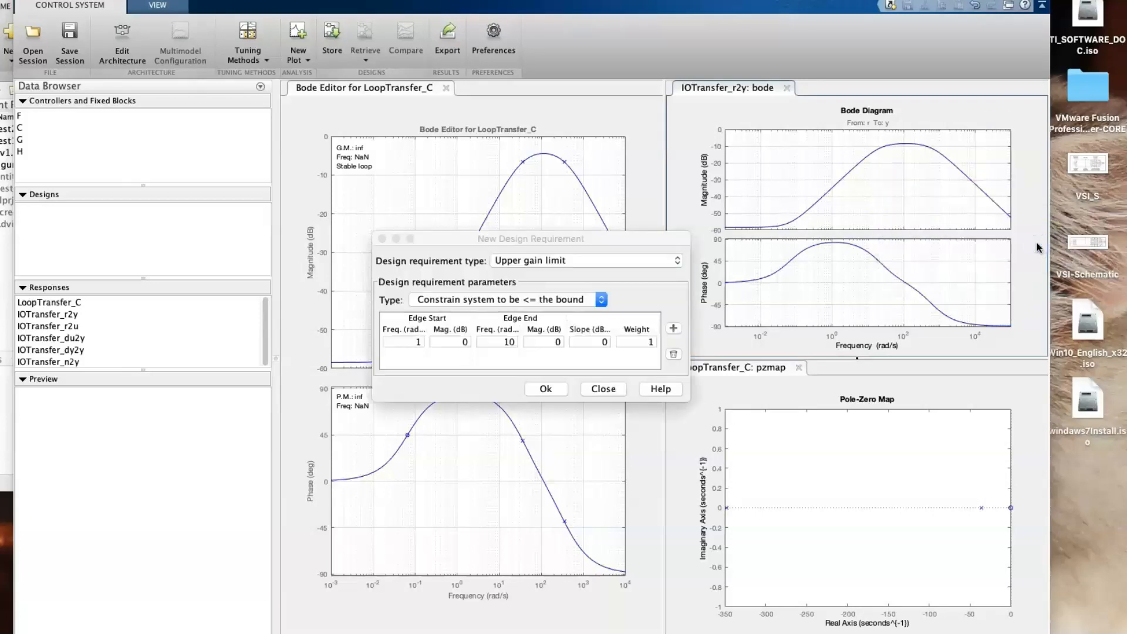
double_click(411, 345)
key(BackSpace)
text(0.1)
key(Return)
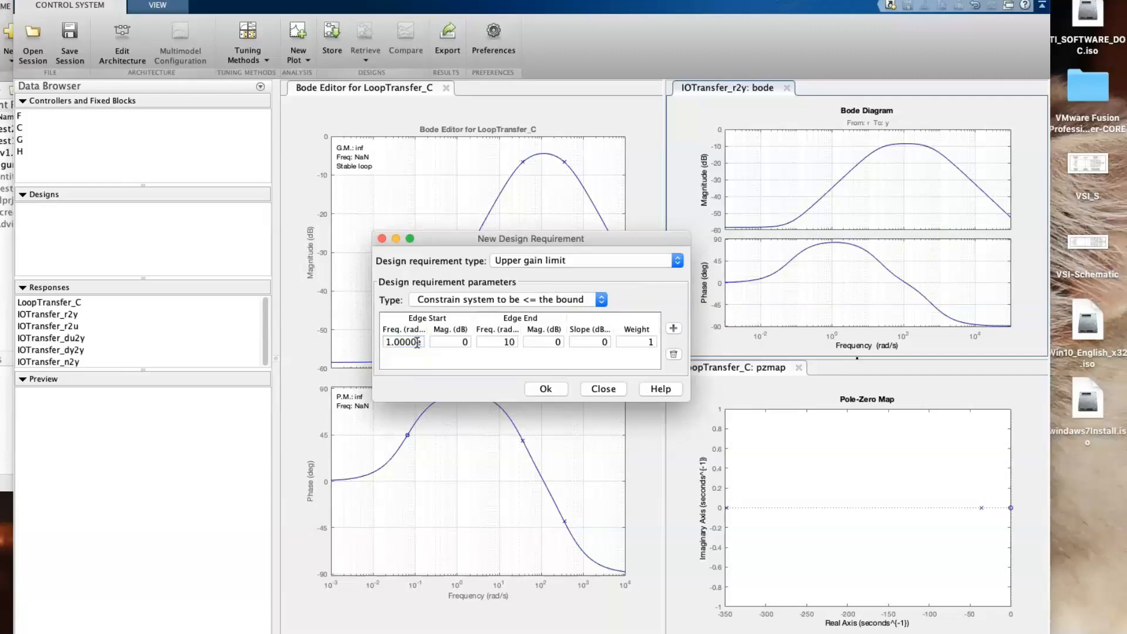
key(BackSpace)
text(-3)
- Set the edge end of the gain limit requirement to 12.56e3 rad/s and -3 dB
double_click(505, 342)
text(12.56)
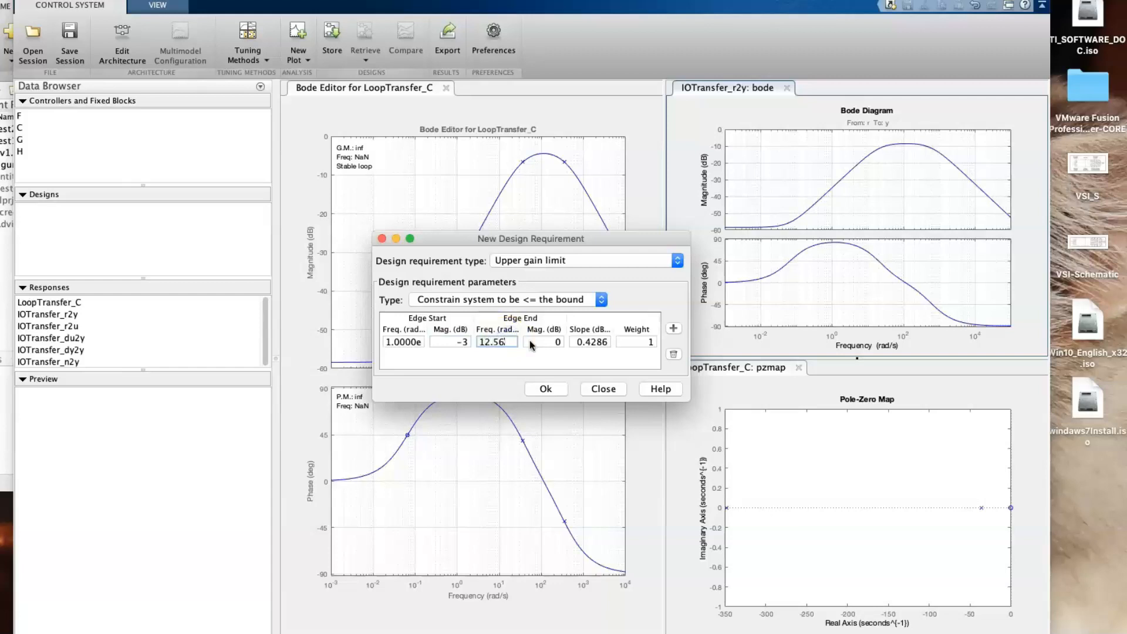
text(e3)
key(Return)
double_click(532, 343)
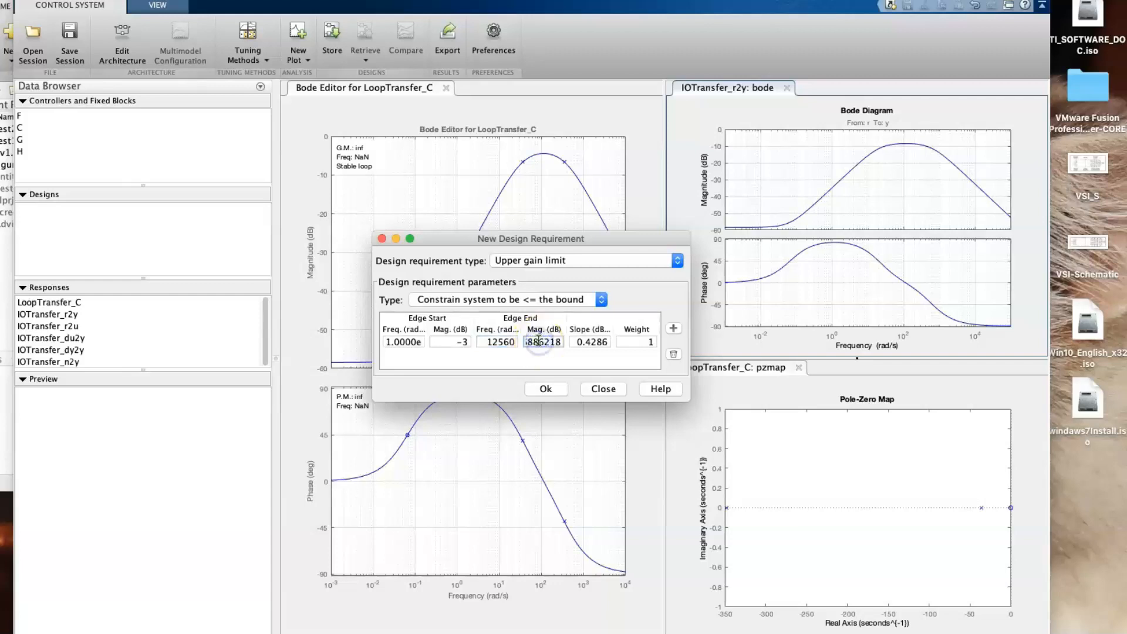
double_click(538, 342)
text(-3)
- Constrain the system to be >= the bound and add the design requirement to the plot
click(509, 300)
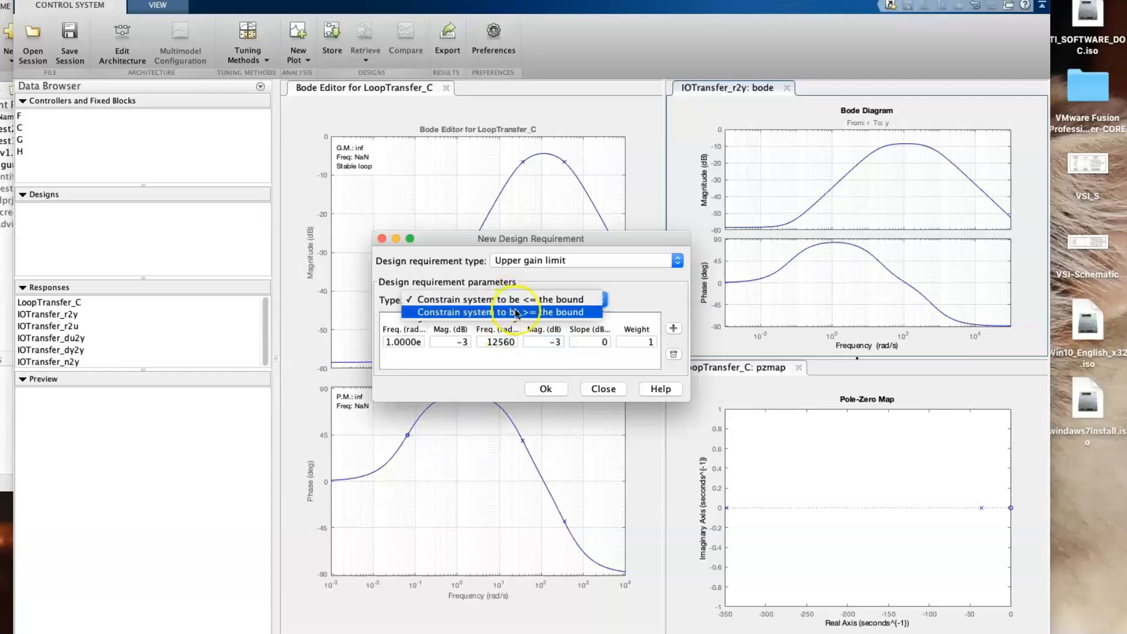
click(538, 315)
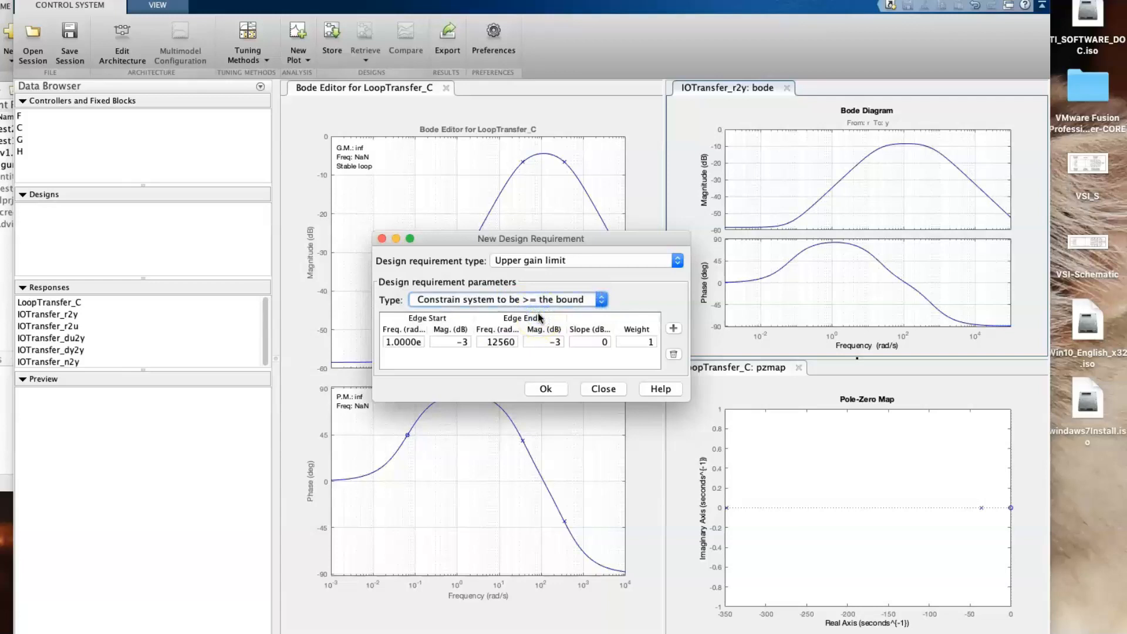
click(546, 389)
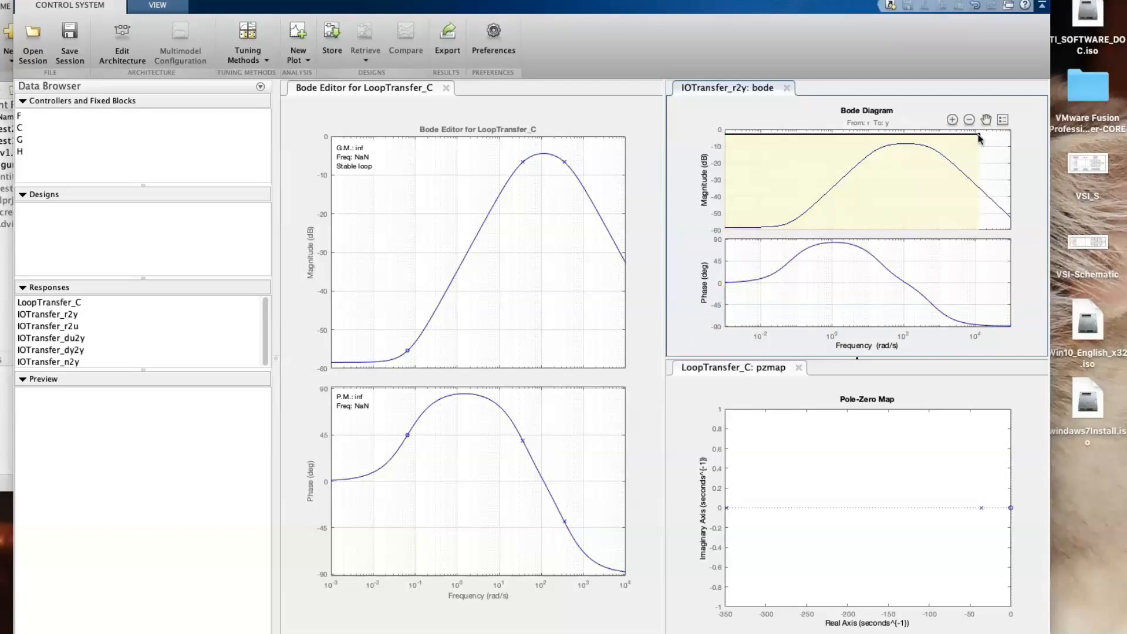
- Add an integrator to compensator C on the LoopTransfer_C Bode plot, plus a real zero on the magnitude curve between the two poles
right_click(429, 195)
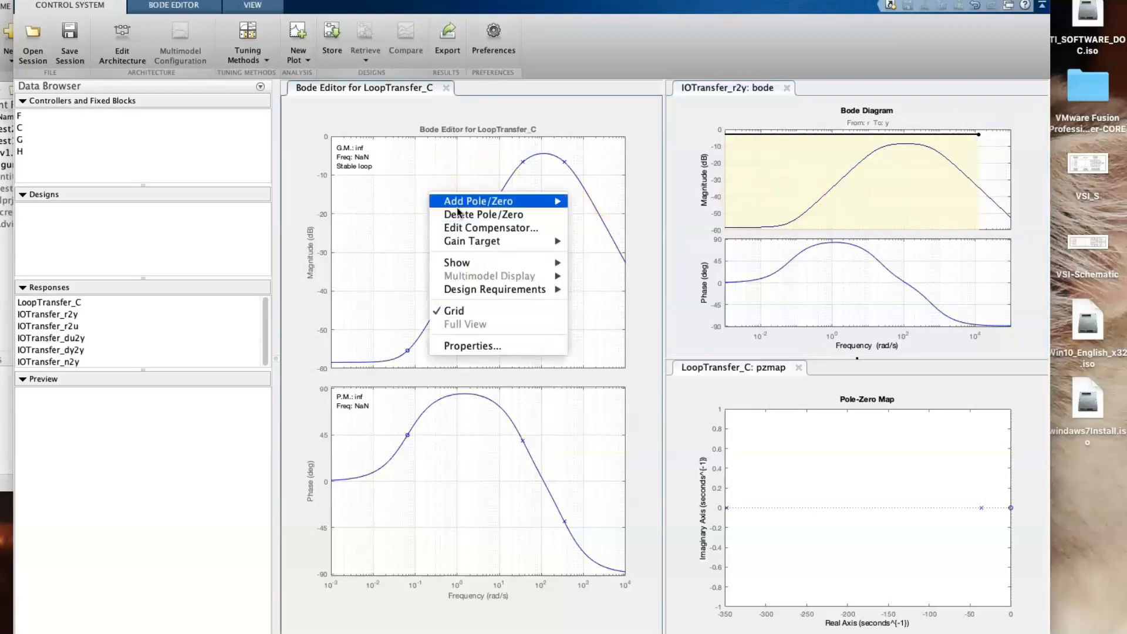
mouse_move(504, 206)
click(602, 228)
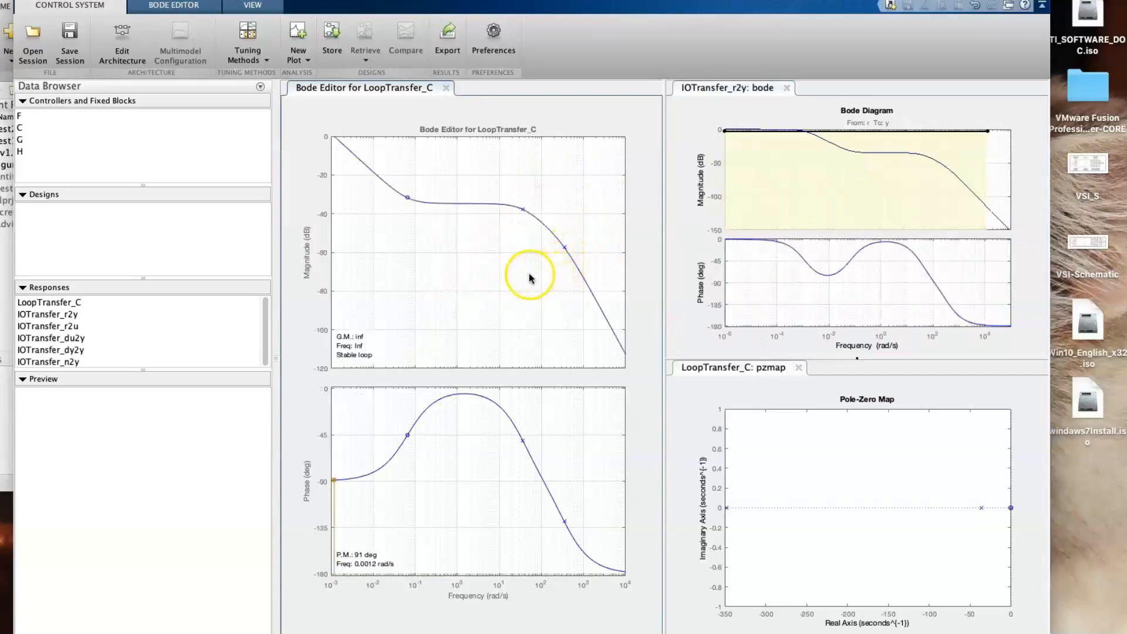
right_click(470, 242)
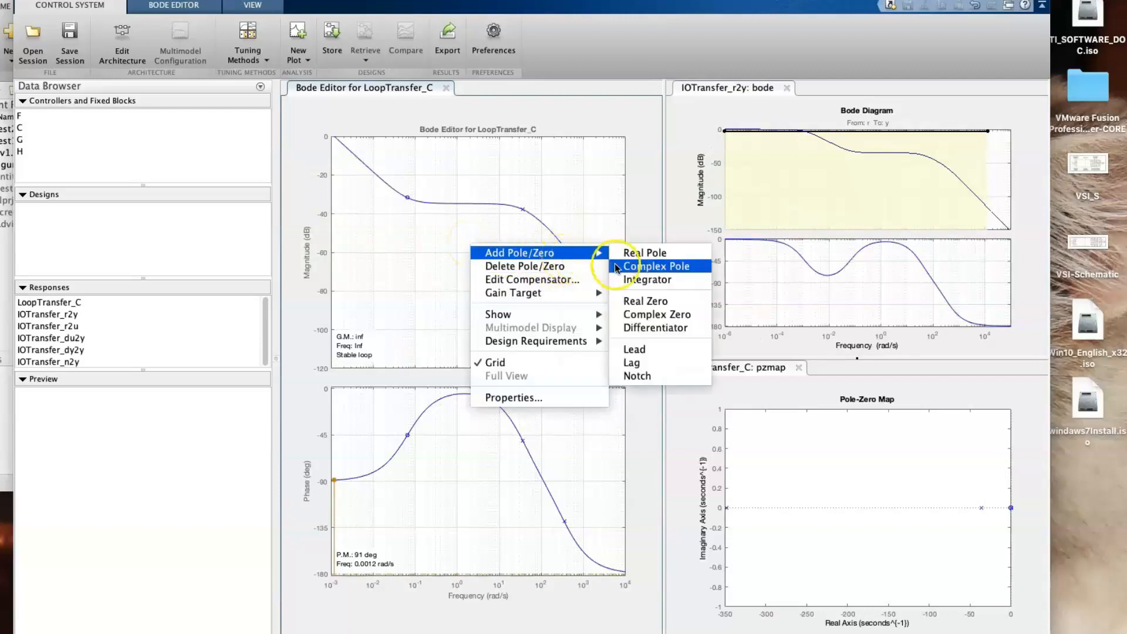
click(616, 297)
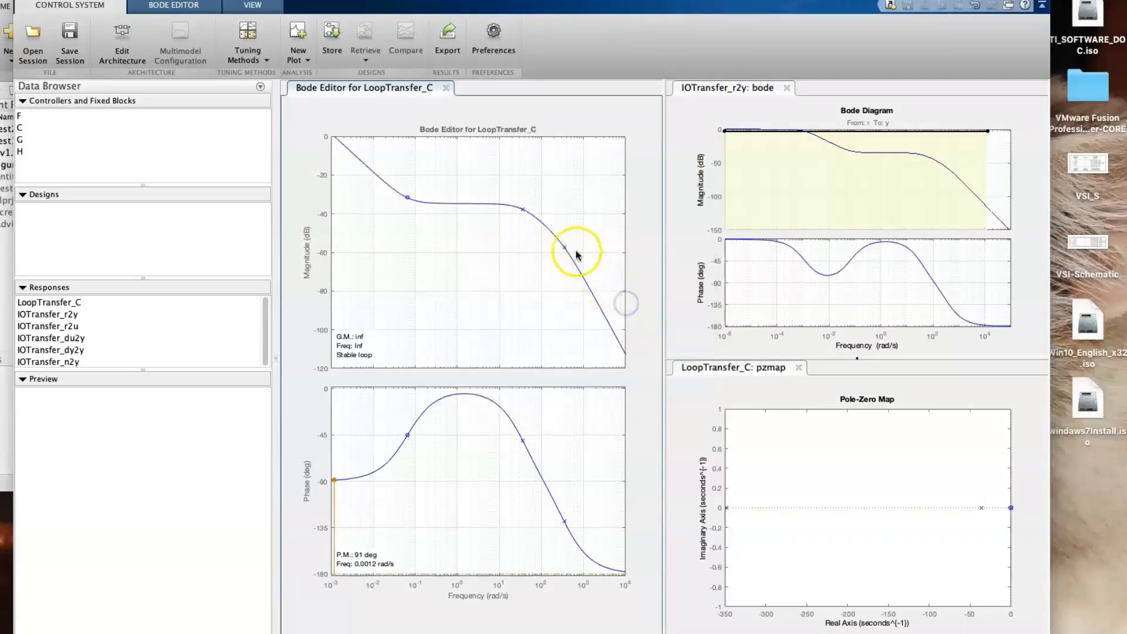
click(546, 230)
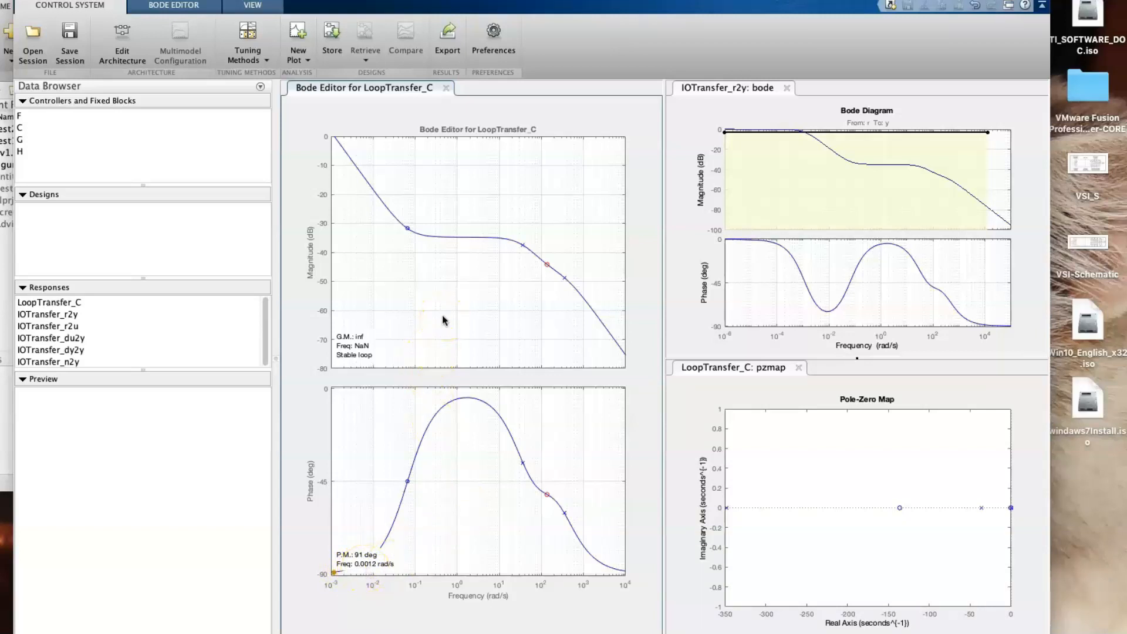
- Raise the loop gain on the LoopTransfer_C Bode plot until the IOTransfer_r2y magnitude curve meets the end of the -3 dB bound
drag(485, 237, 472, 169)
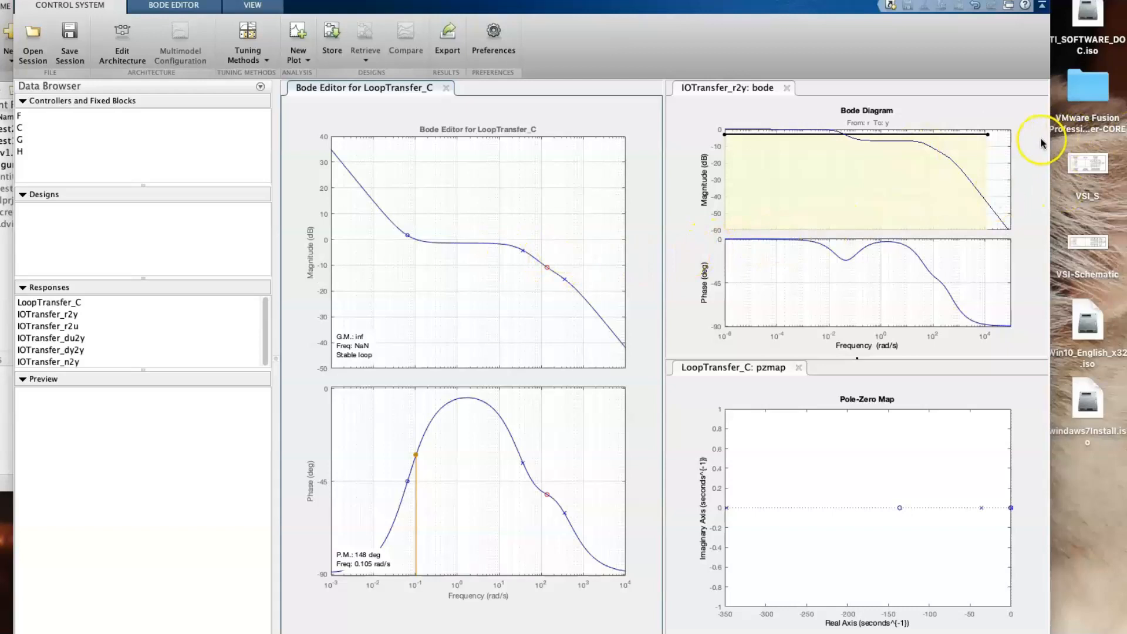
click(952, 119)
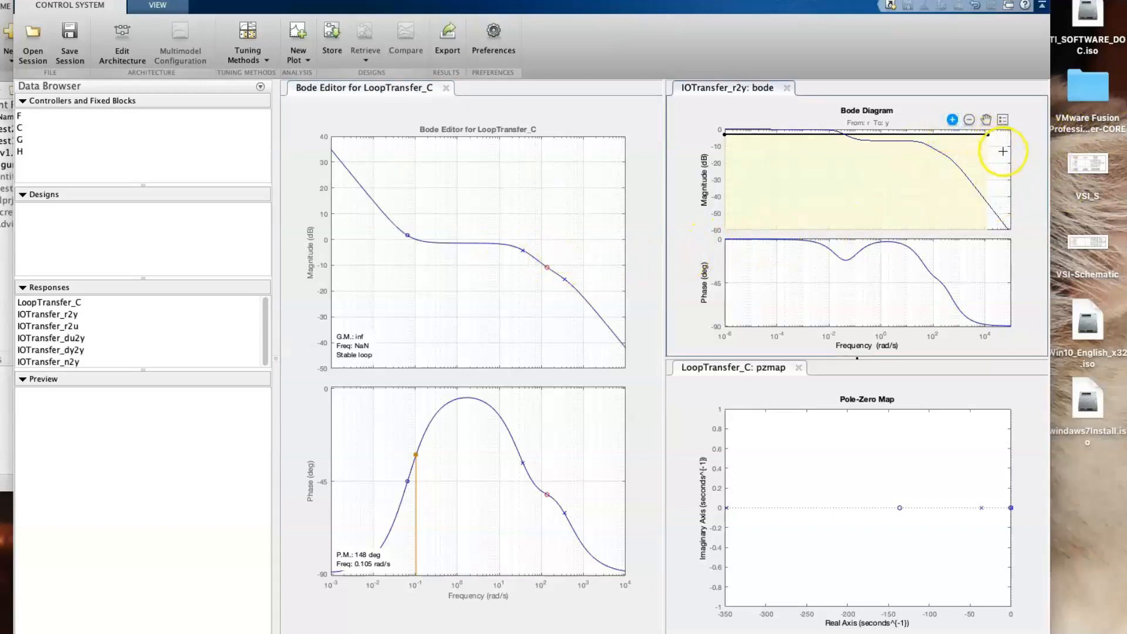
drag(1002, 152, 969, 122)
drag(875, 177, 889, 151)
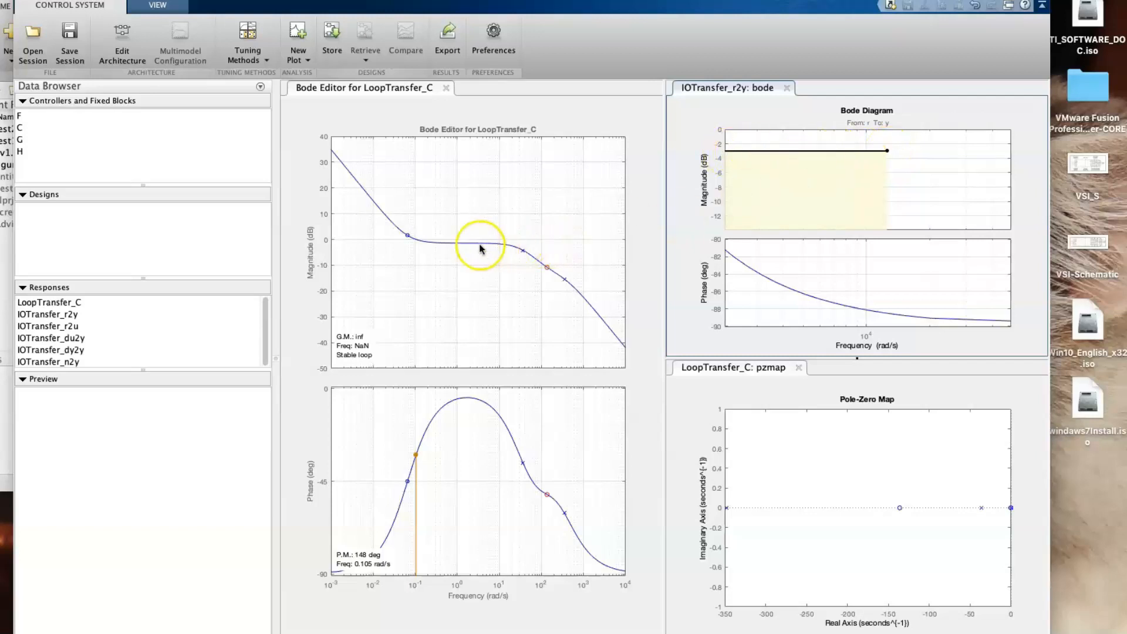
drag(478, 244, 484, 152)
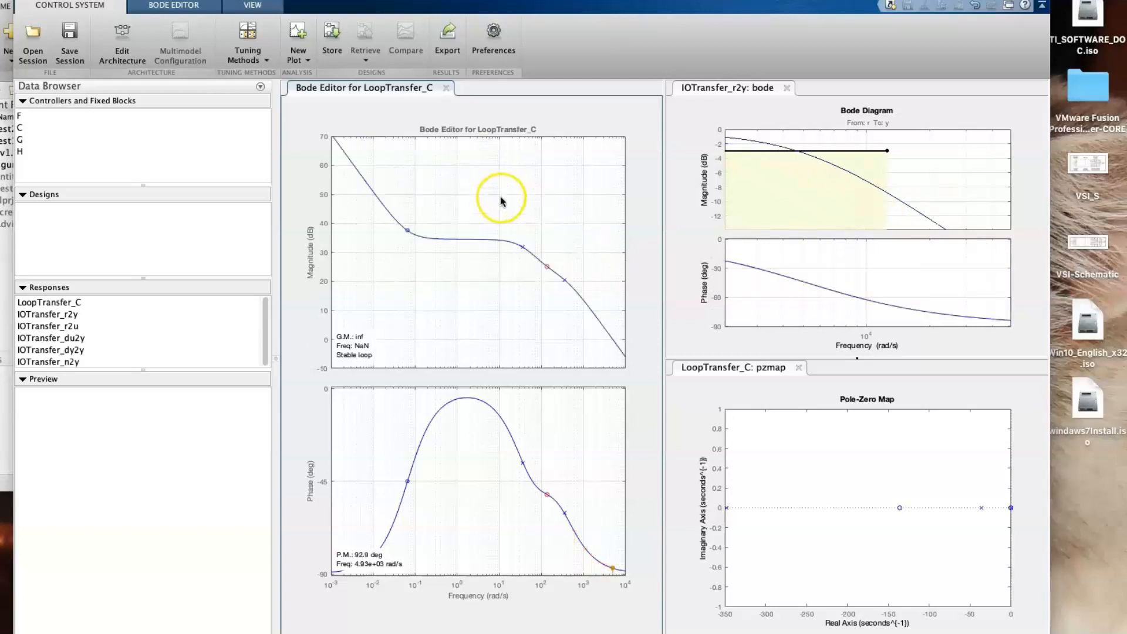
drag(491, 237, 492, 216)
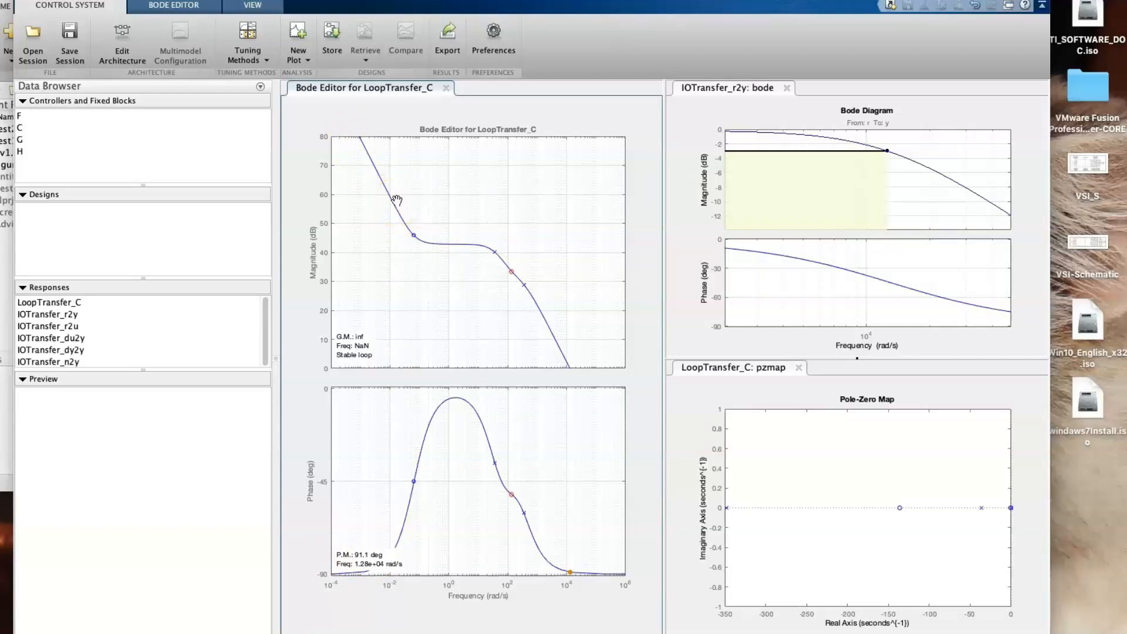
- Open compensator C for editing and set its gain to 7580
click(415, 201)
click(454, 192)
right_click(455, 189)
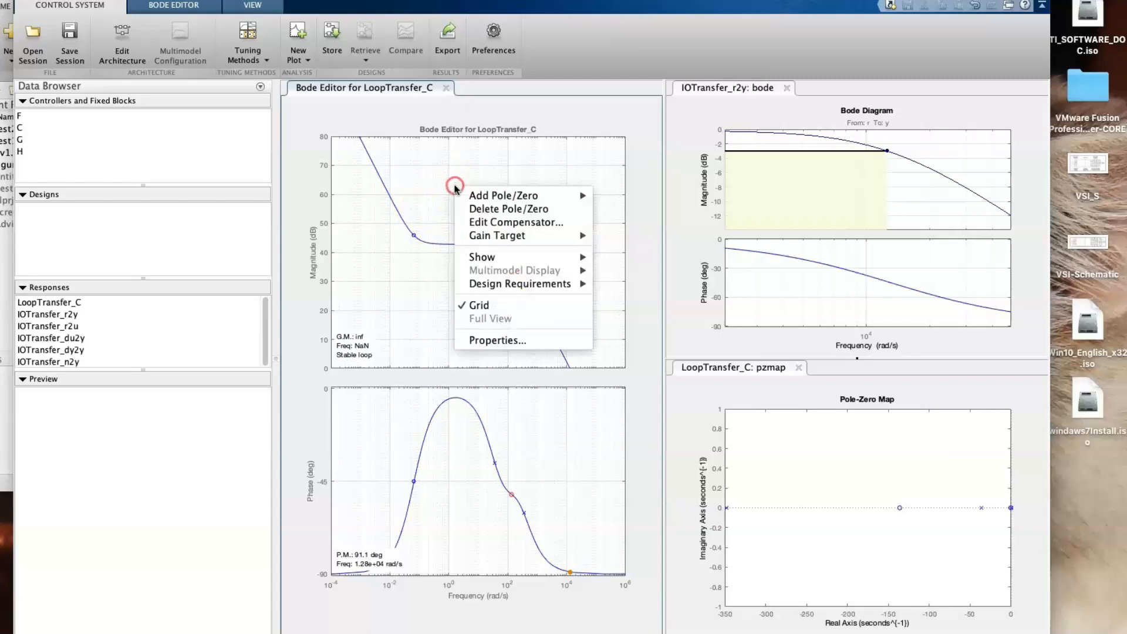
click(476, 229)
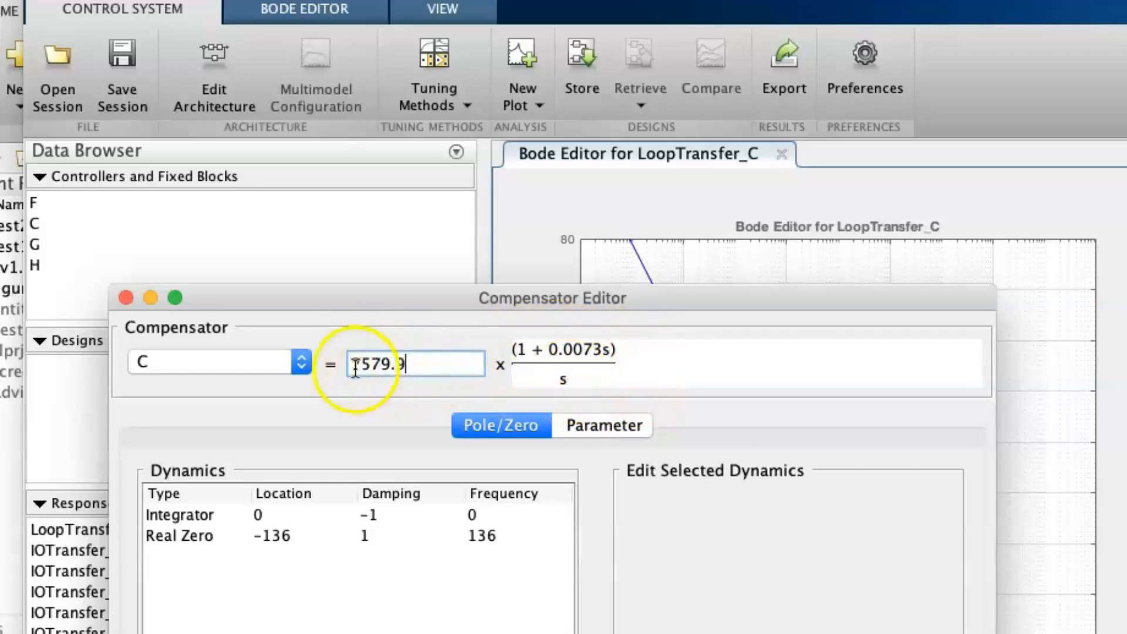
drag(415, 362, 376, 364)
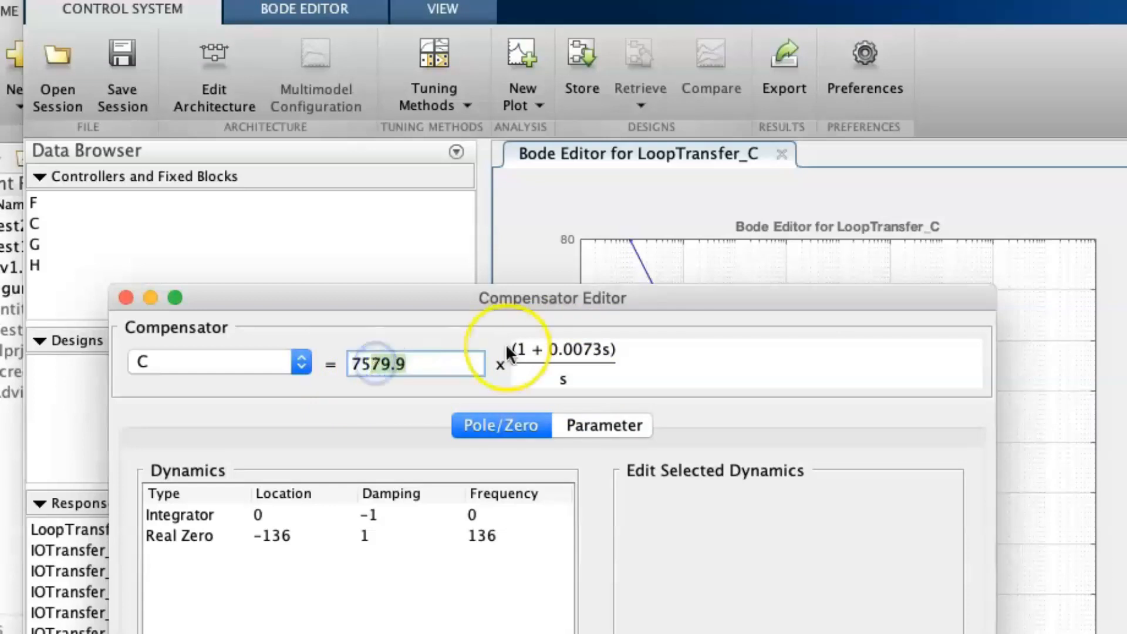
text(80)
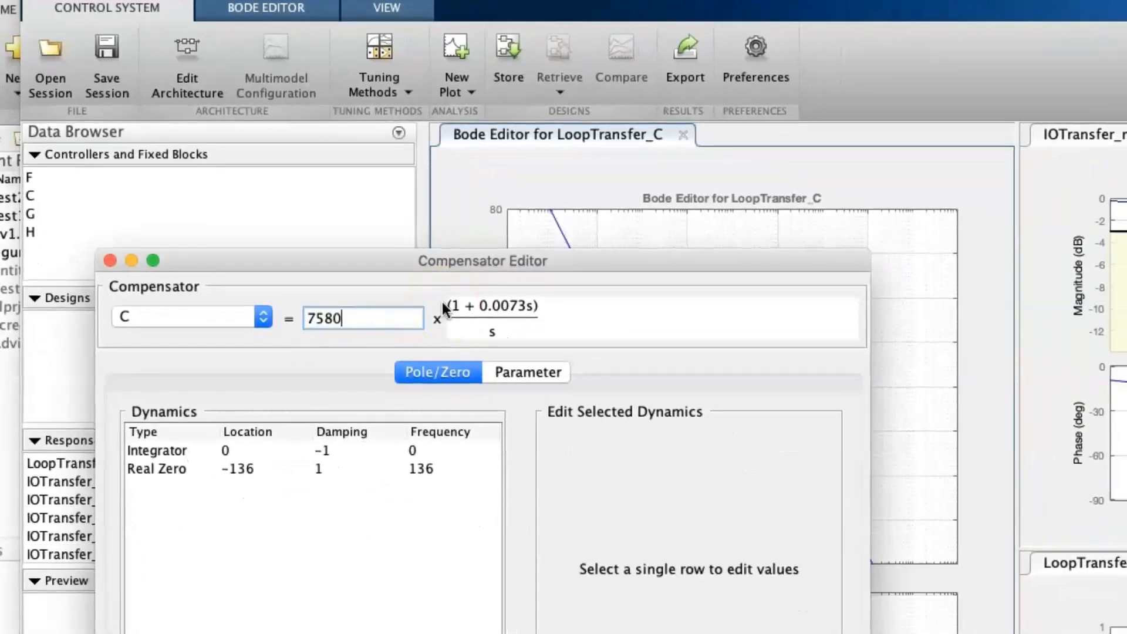
- Set the compensator's real zero location to -136 and close the Compensator Editor
click(410, 468)
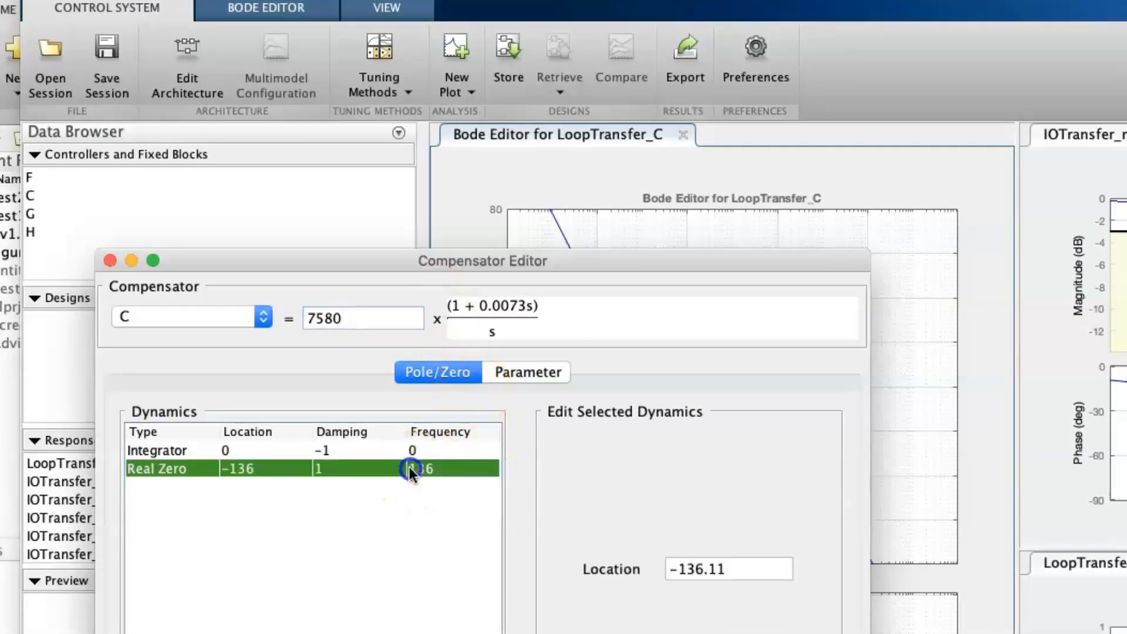
click(735, 575)
key(BackSpace)
key(BackSpace)
key(BackSpace)
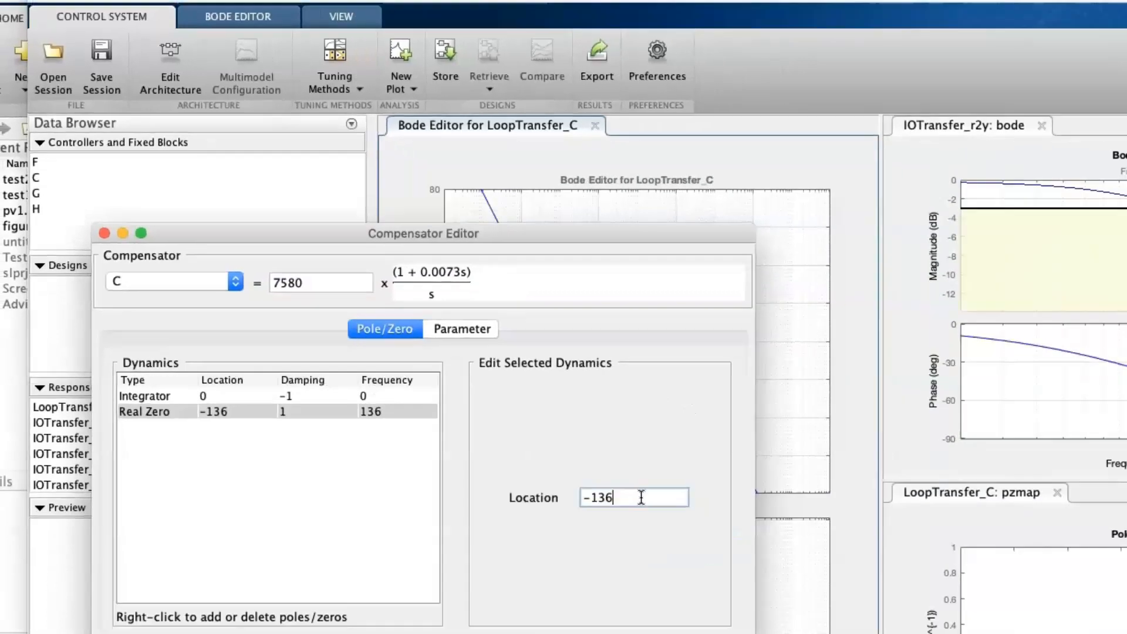
key(Return)
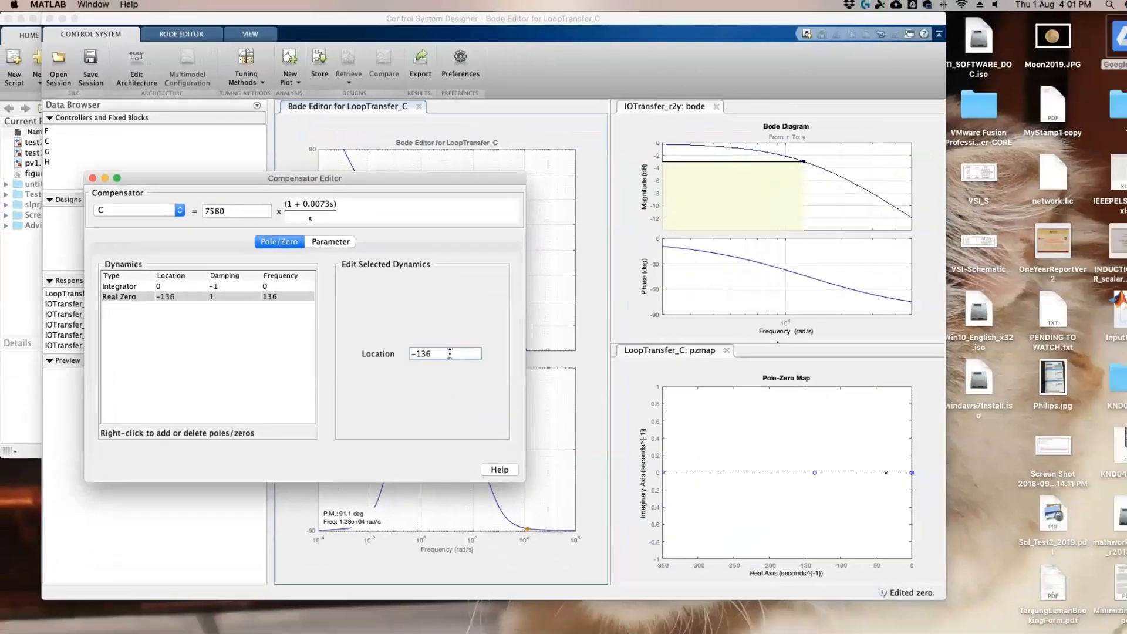
click(92, 173)
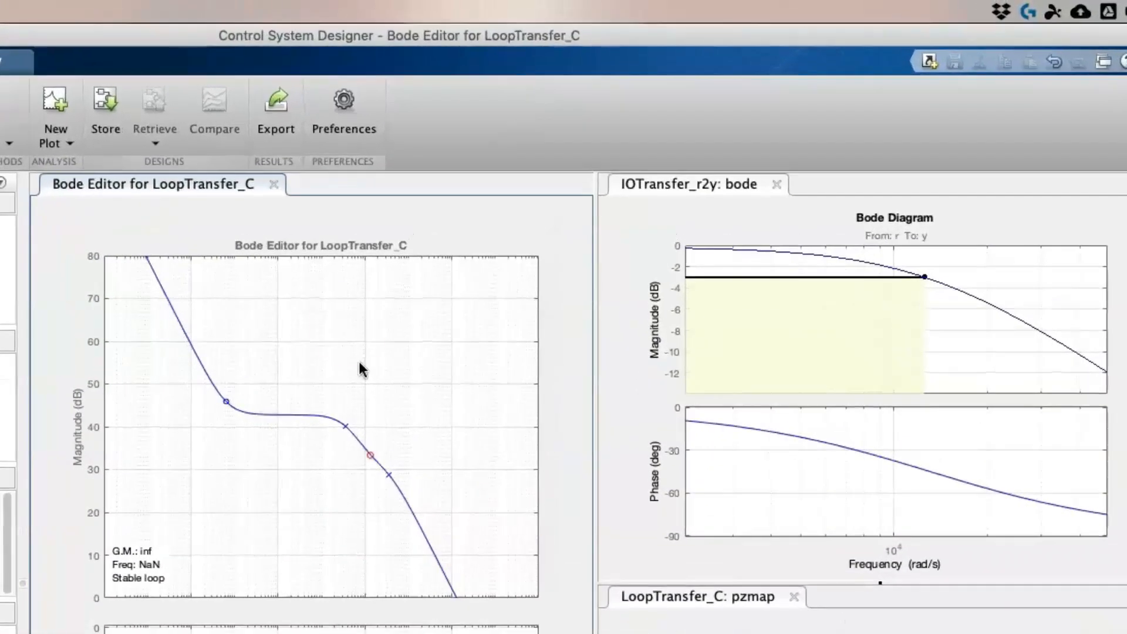
- Export model C from the current design to the MATLAB workspace, overwriting the existing variable
right_click(277, 118)
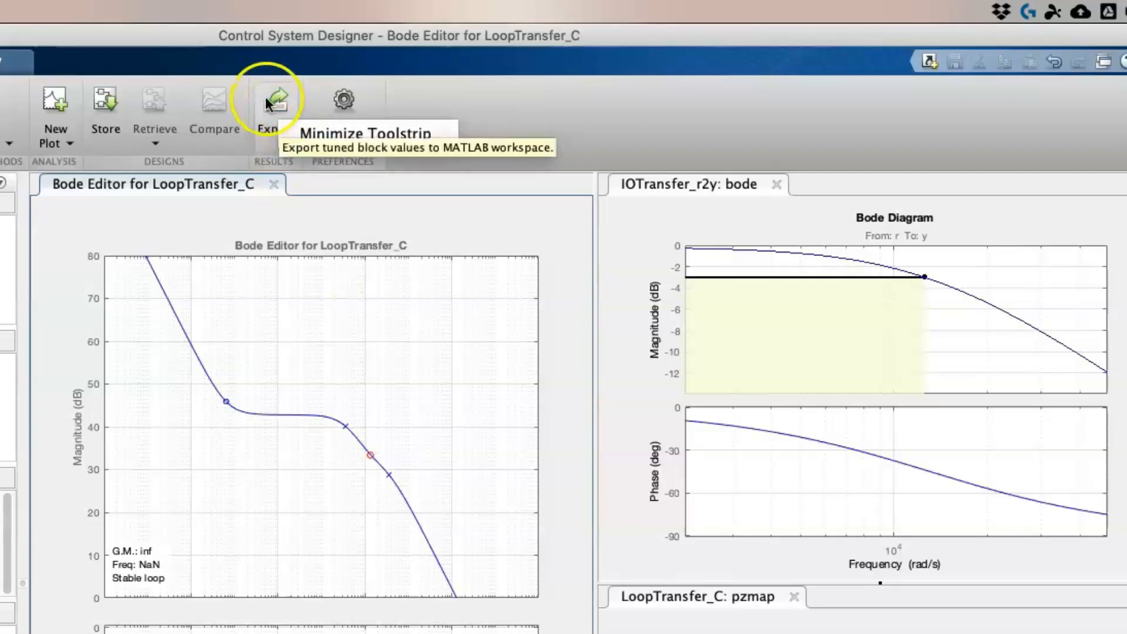
click(273, 101)
click(307, 269)
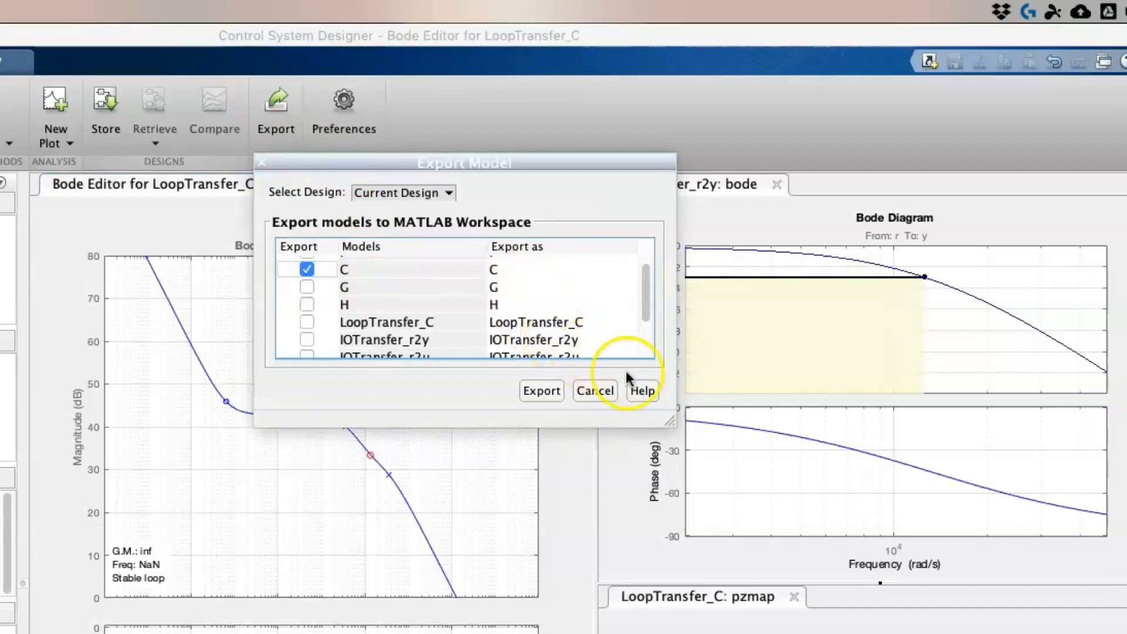
click(546, 392)
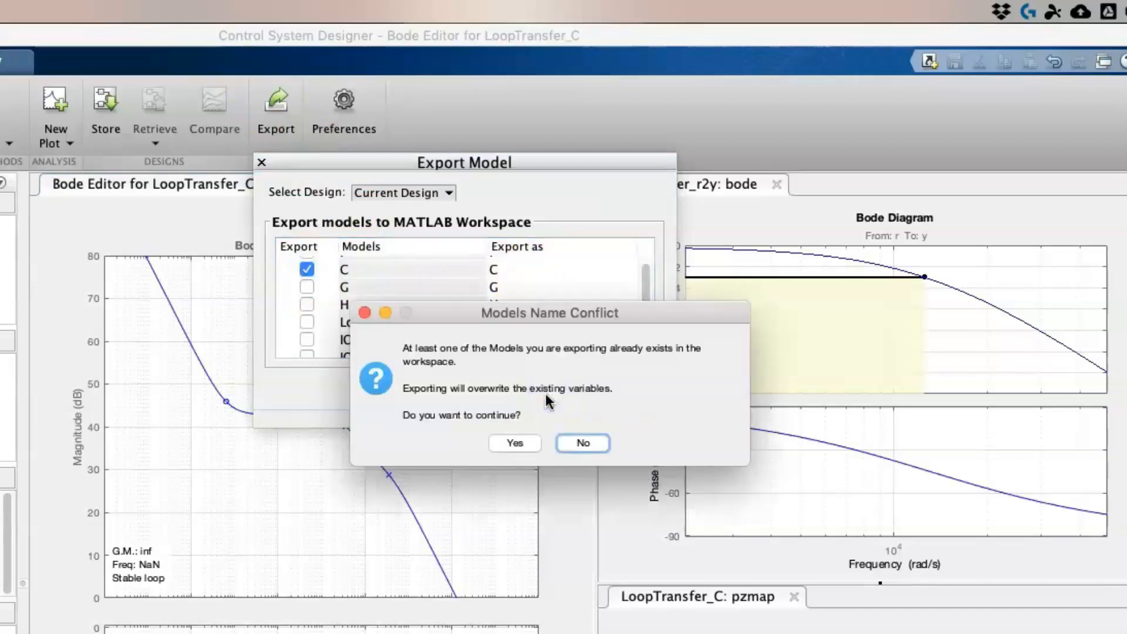
click(515, 443)
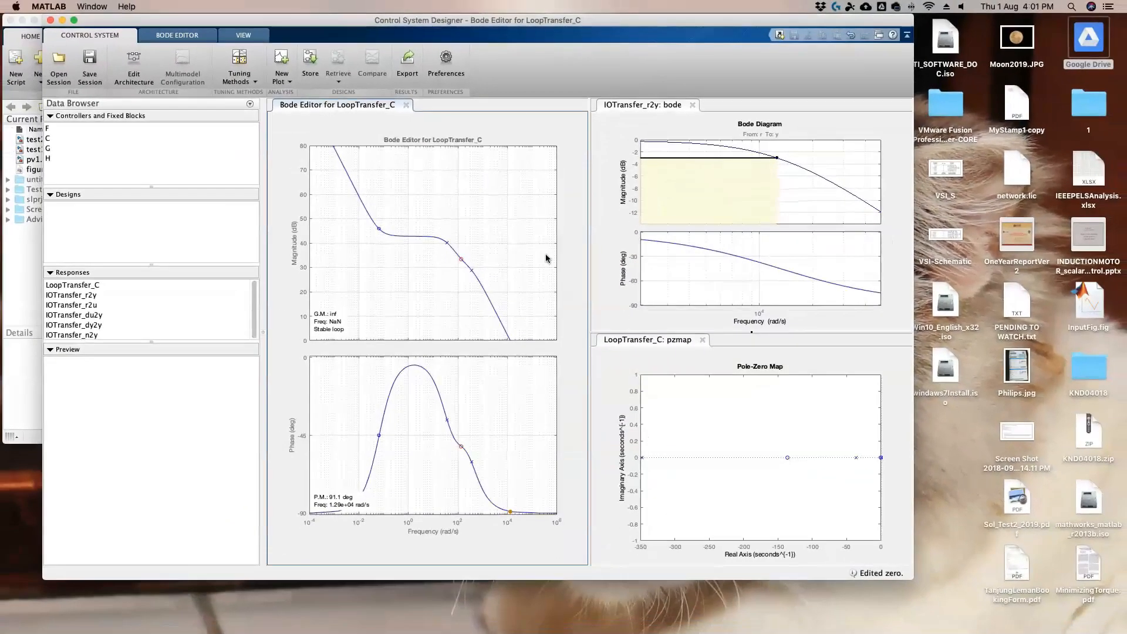
- Switch to the main MATLAB window and display the exported compensator C at the command prompt
click(21, 612)
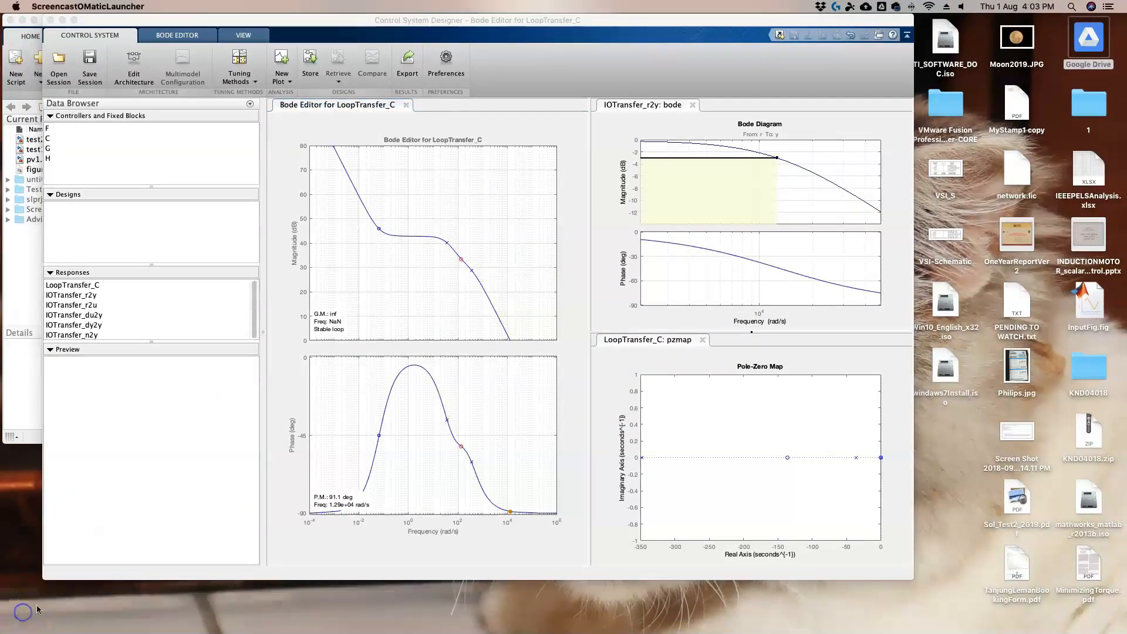
click(32, 282)
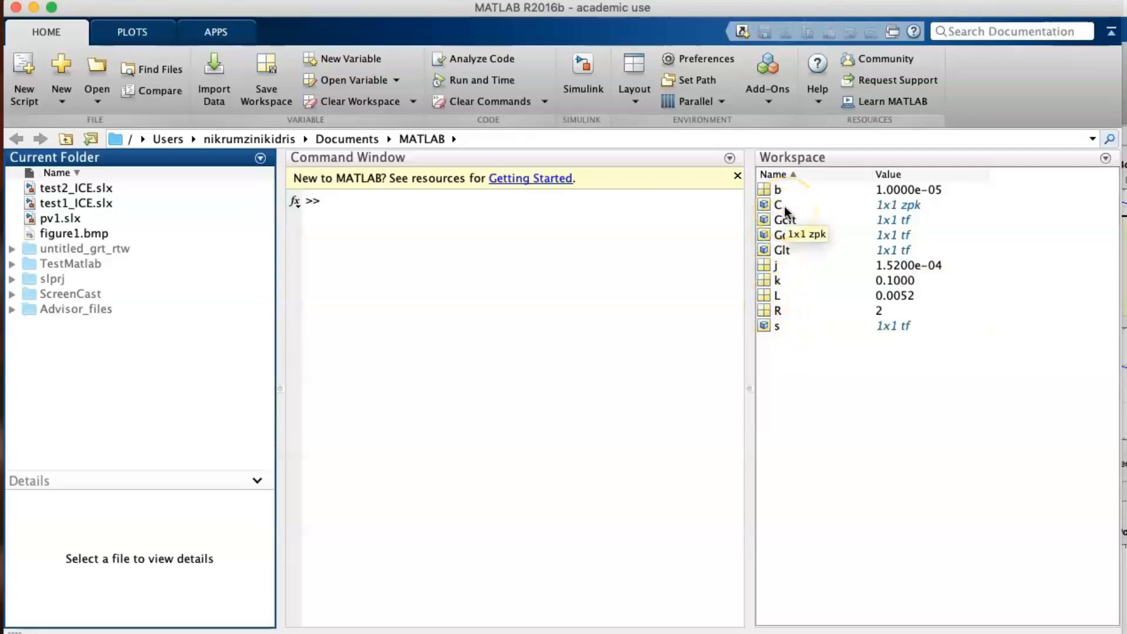
click(383, 206)
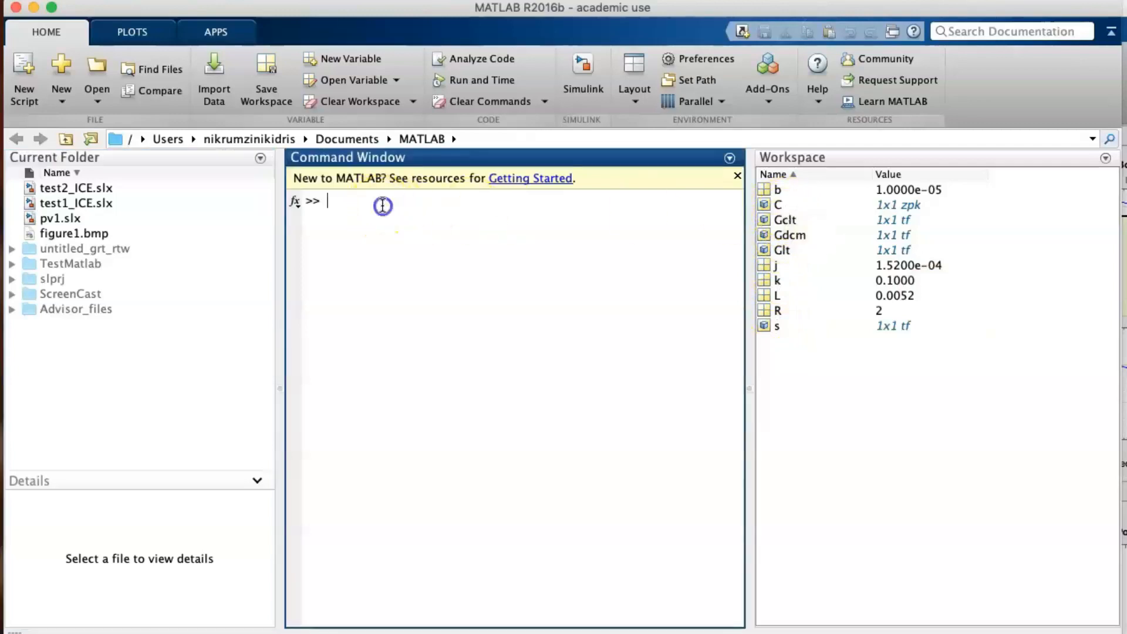
text(C)
key(Return)
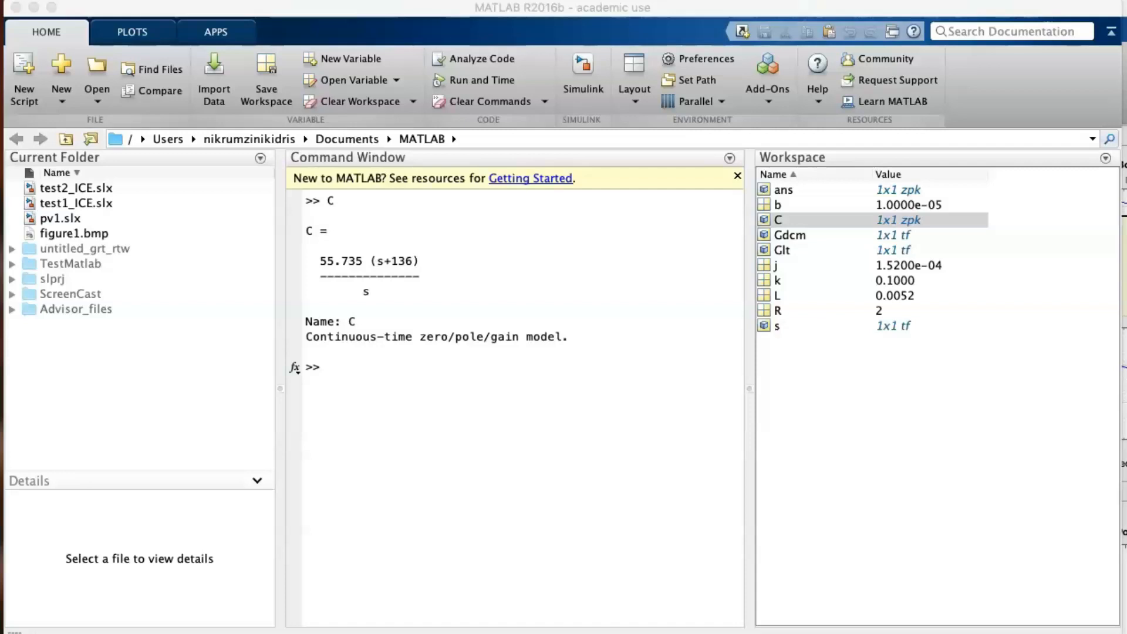
- Compute the compensated loop transfer function Gltn=Glt*C and the closed-loop transfer function Gclt = Gltn/(1+ Gltn)
click(386, 367)
text(Glt)
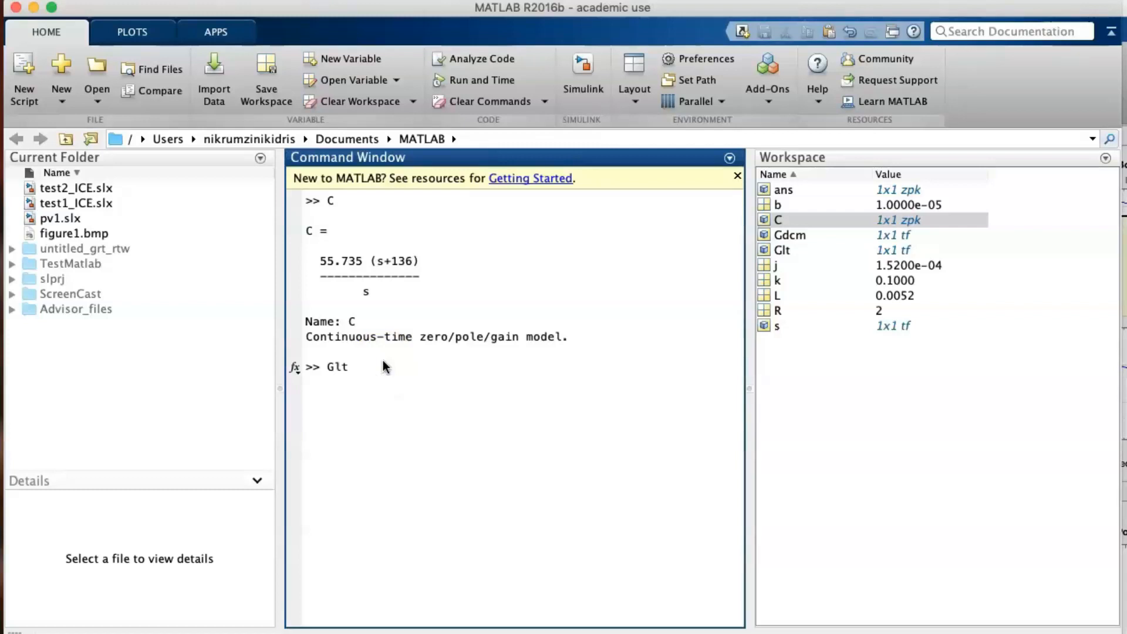
text(n=Glt*C)
key(Return)
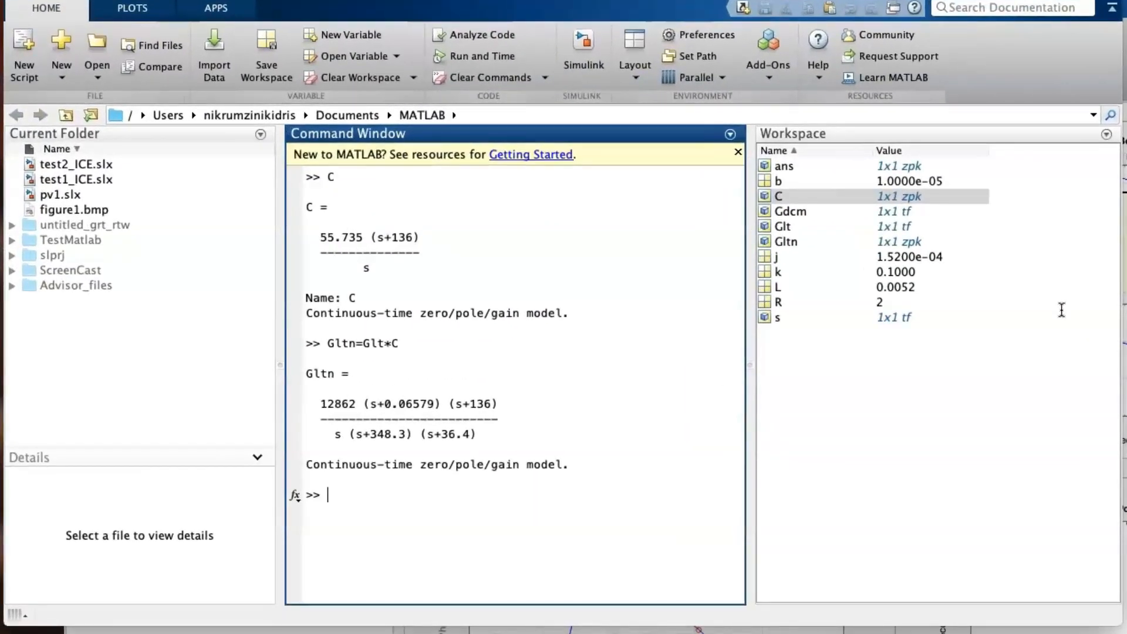
text(Gclt = Gltn/(1+ Gltn))
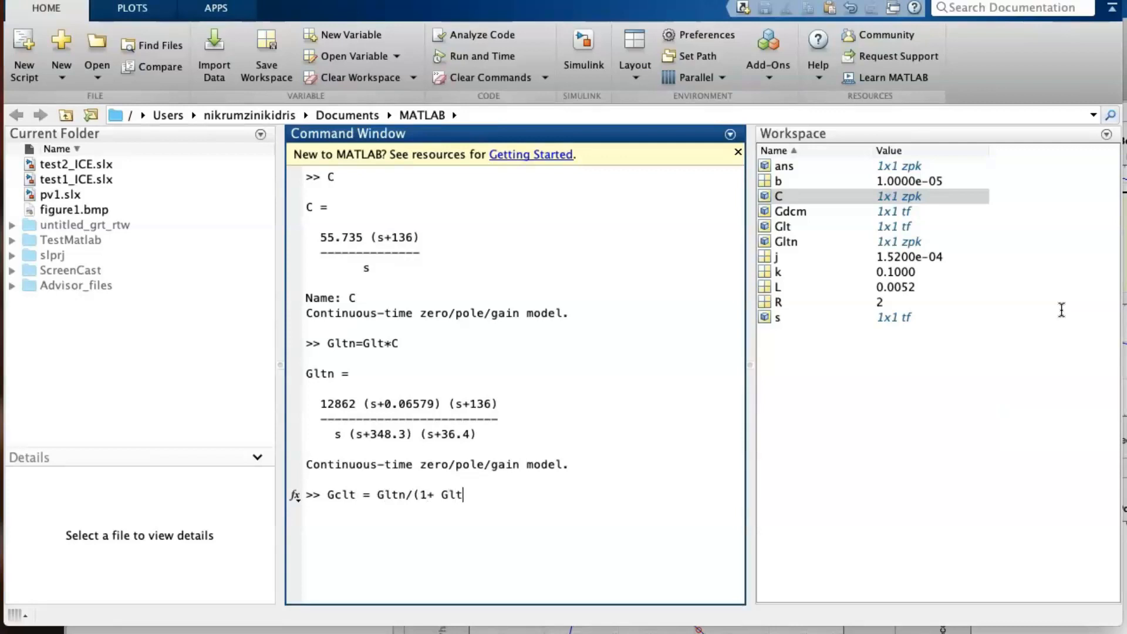
key(Return)
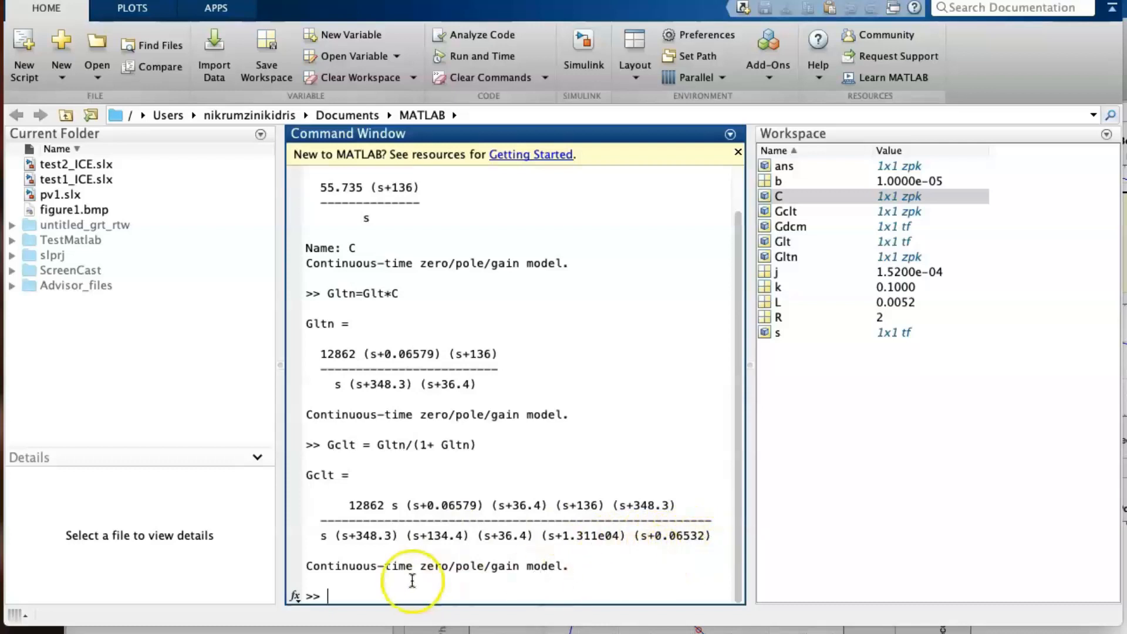
- Begin defining the simplified closed-loop function Gcltn with the numerator 12862*(s+0.06579)*(s+136), reusing the uncancelled zero factors of Gclt
text(Gclt)
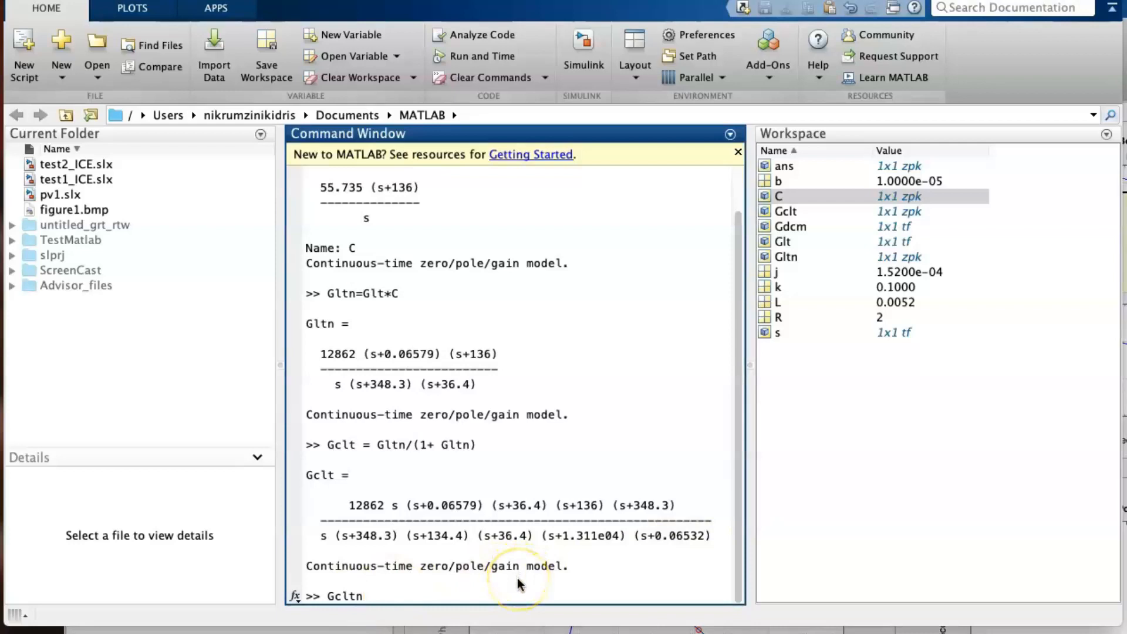
text(n = 12862*)
click(410, 508)
drag(410, 508, 482, 506)
key(super+c)
key(super+v)
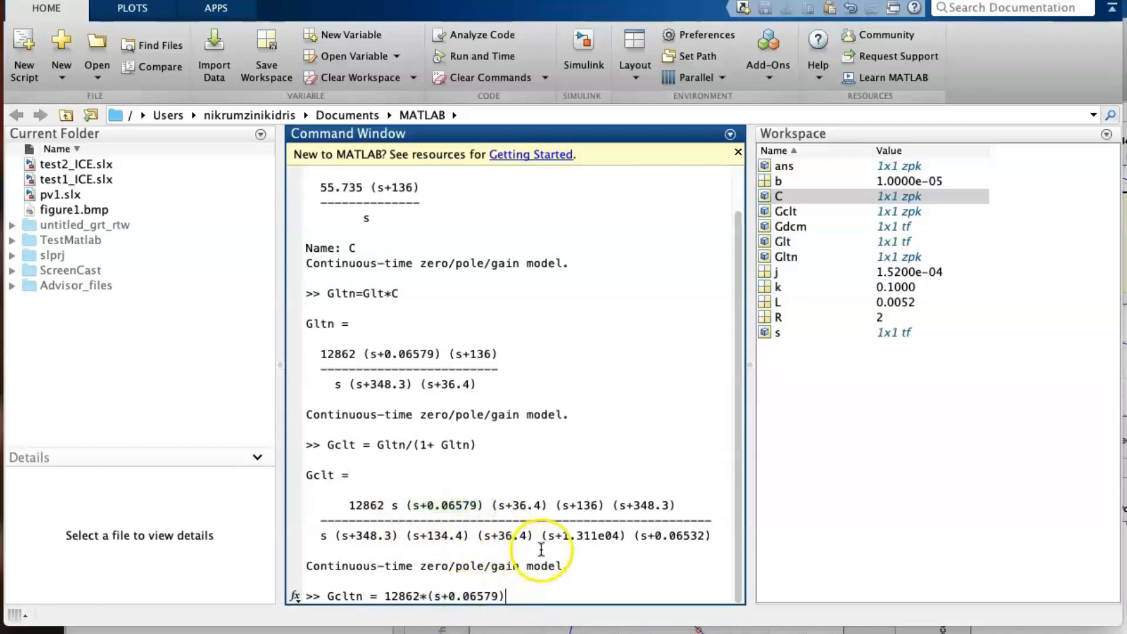
drag(557, 506, 604, 506)
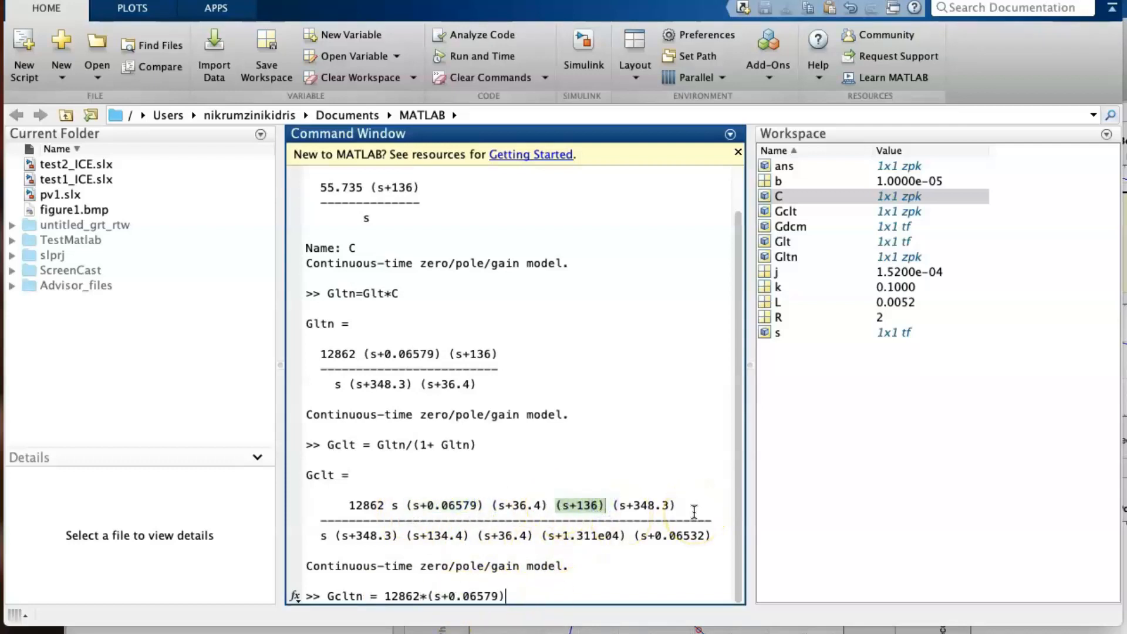
key(super+c)
text(*)
key(super+v)
- Complete Gcltn with the denominator ((s+134.4)*(s+1.311e04)*(s+0.06532)) from the uncancelled pole factors of Gclt, and run the command
text(/()
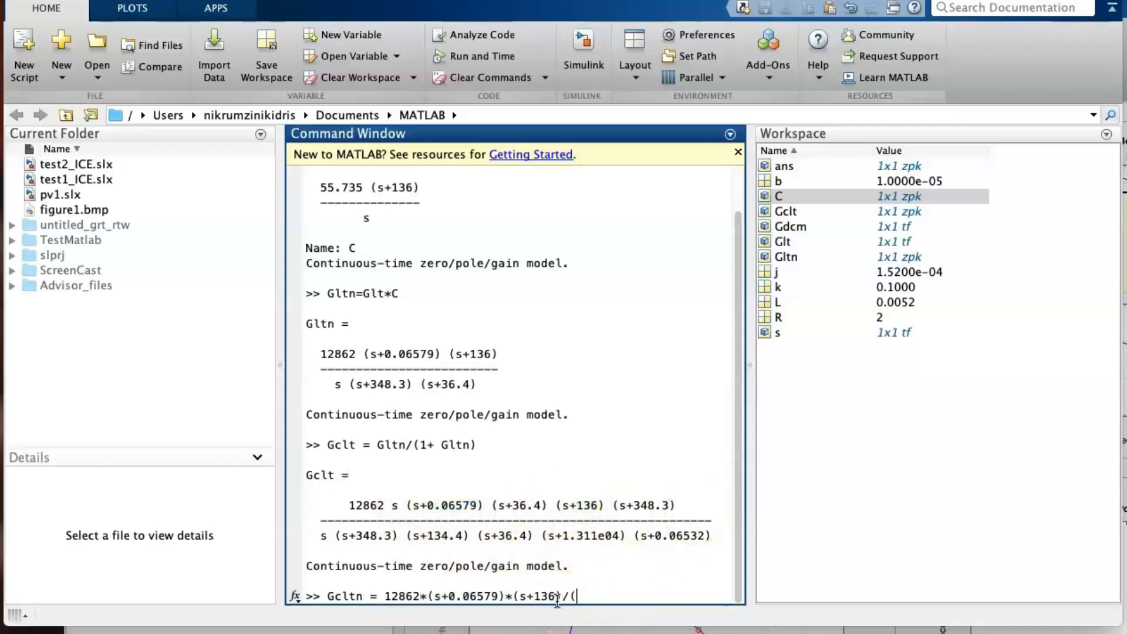
drag(408, 535, 700, 522)
click(587, 597)
key(super+v)
text(*)
click(715, 593)
key(super+v)
text(*)
click(728, 581)
key(super+v)
text())
key(Return)
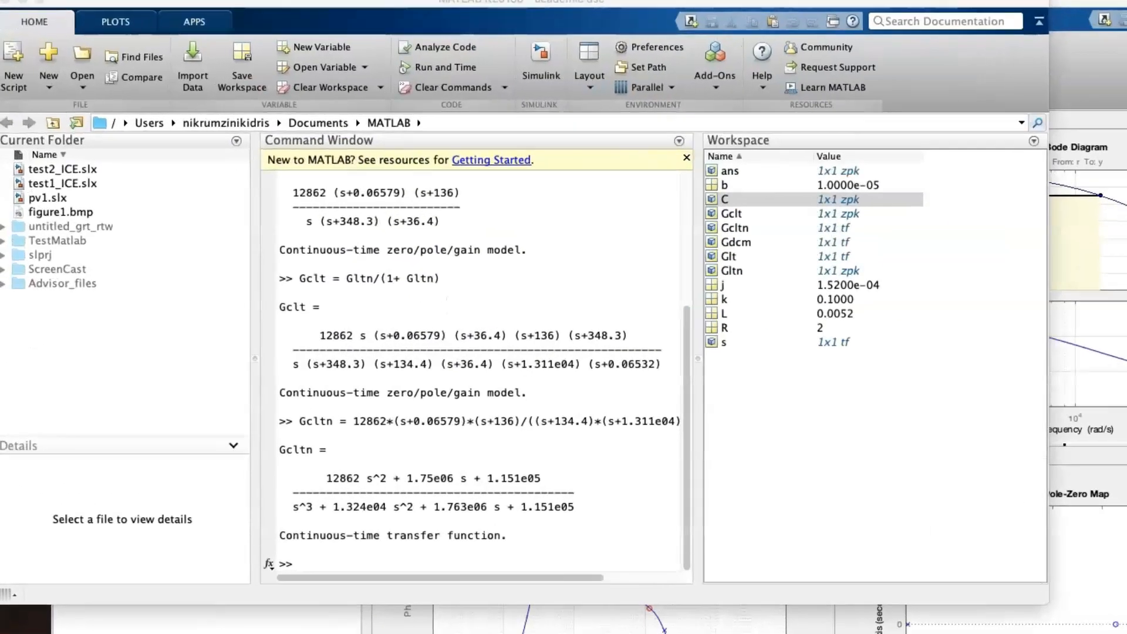
- Define the speed-loop transfer function Gls=Gcltn*(1/(s*j+b)) at the command prompt and run it
click(503, 574)
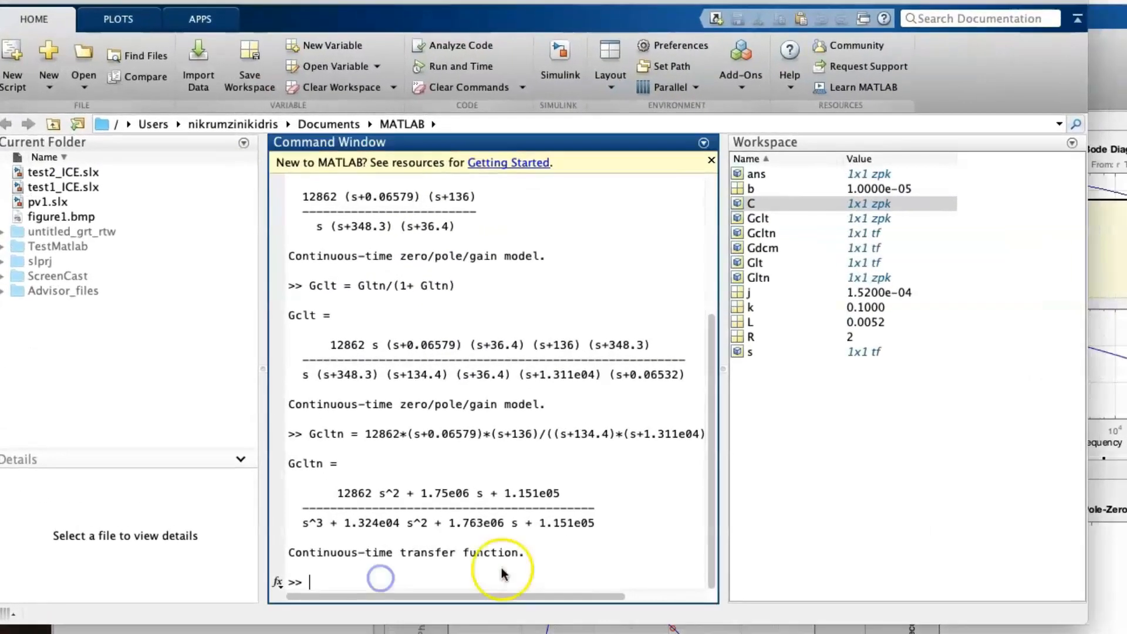
text(G)
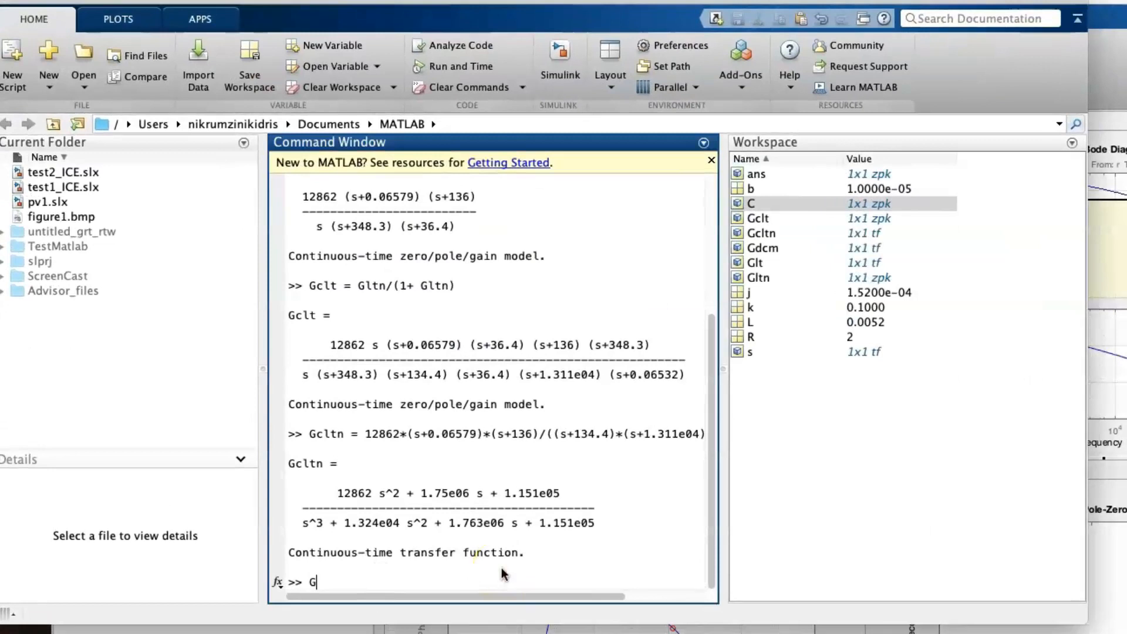
text(ls=Gcltn*(1/(s*j+b))
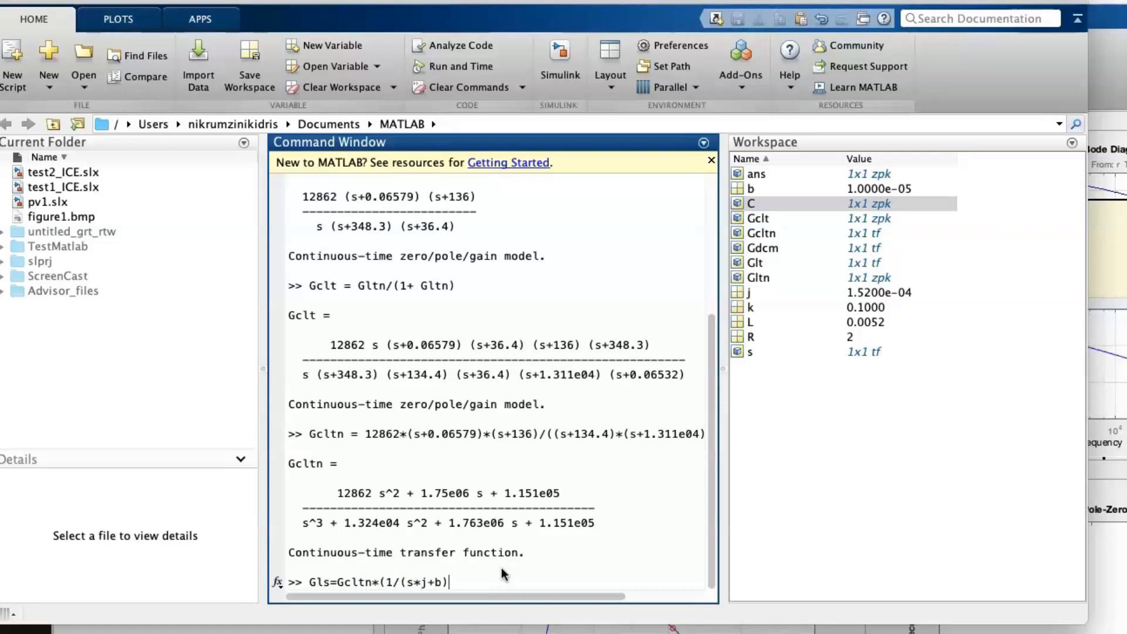
text())
key(Return)
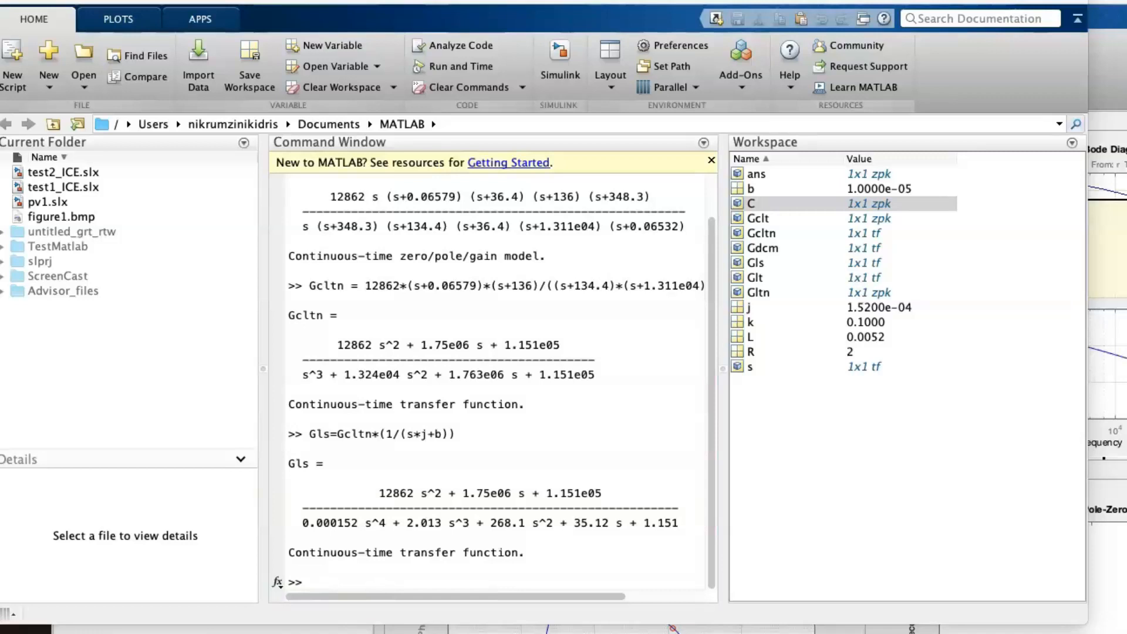
- Launch the control system designer for the new loop by running controlSystemDesigner(Gls)
click(320, 584)
text(controlSystemDesigner)
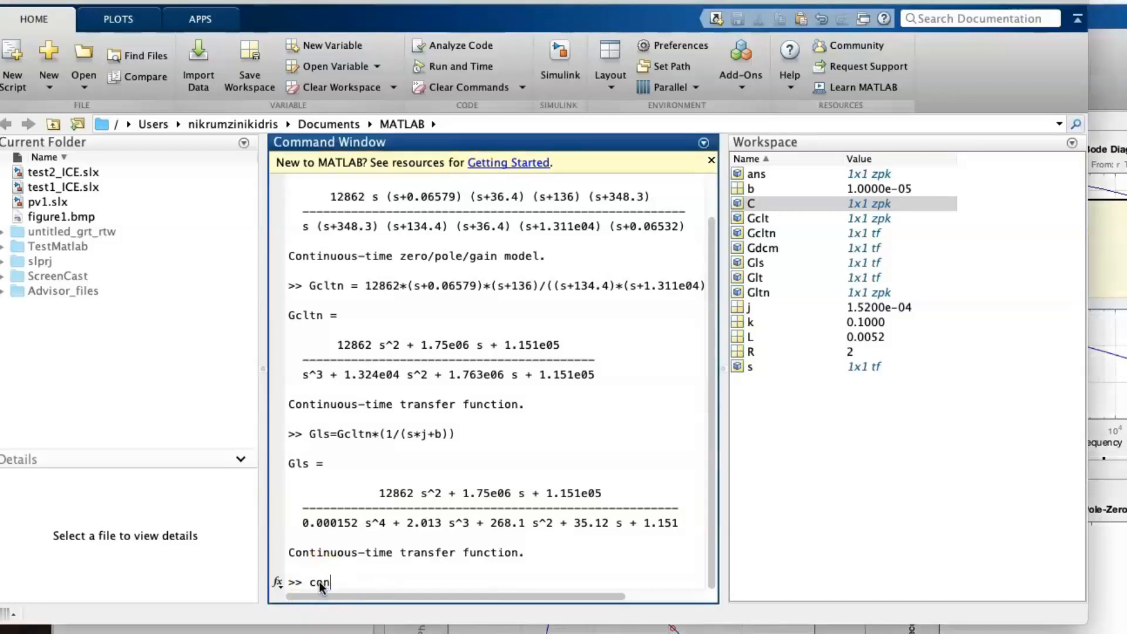
text((Gls))
key(Return)
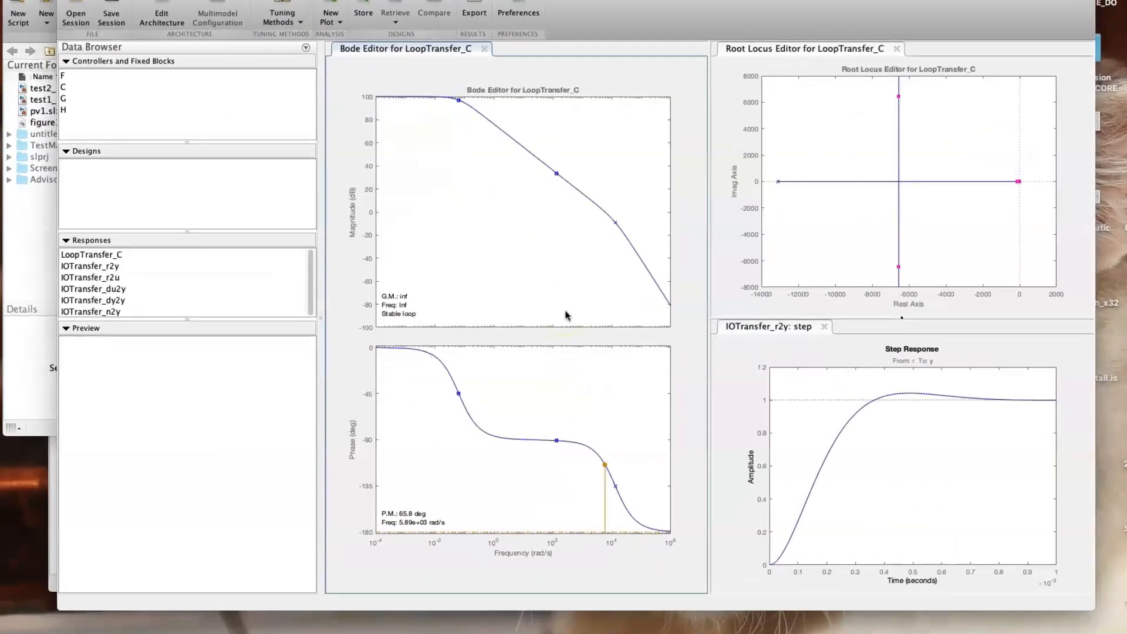
- Close the root locus editor and add a Bode plot of the closed-loop response IOTransfer_r2y in its place
click(989, 138)
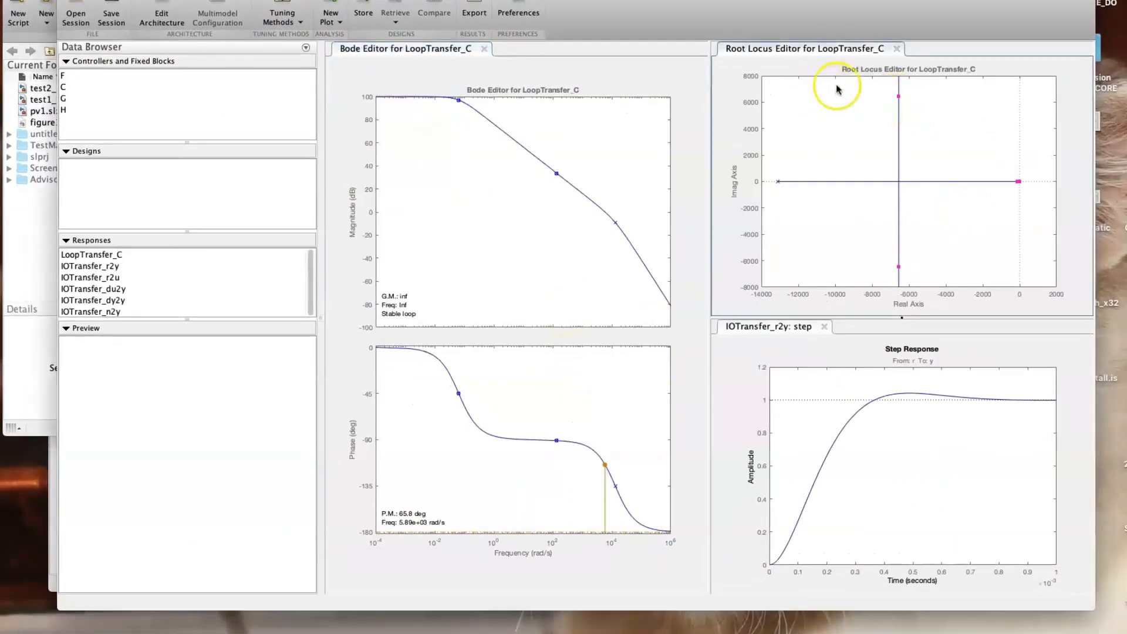
drag(896, 51, 844, 129)
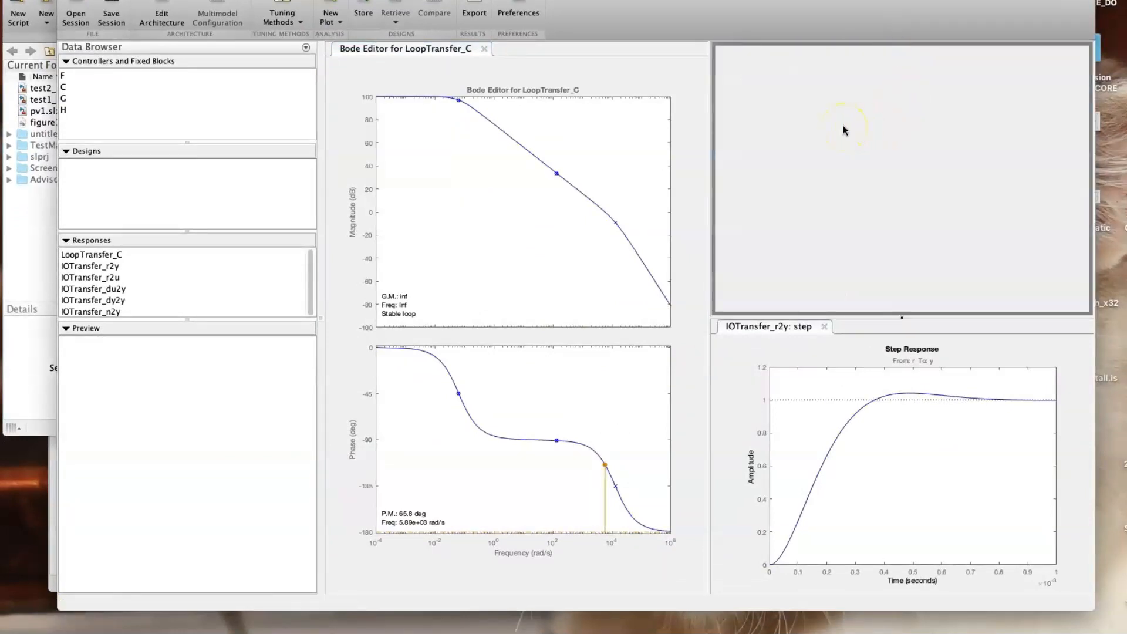
click(330, 2)
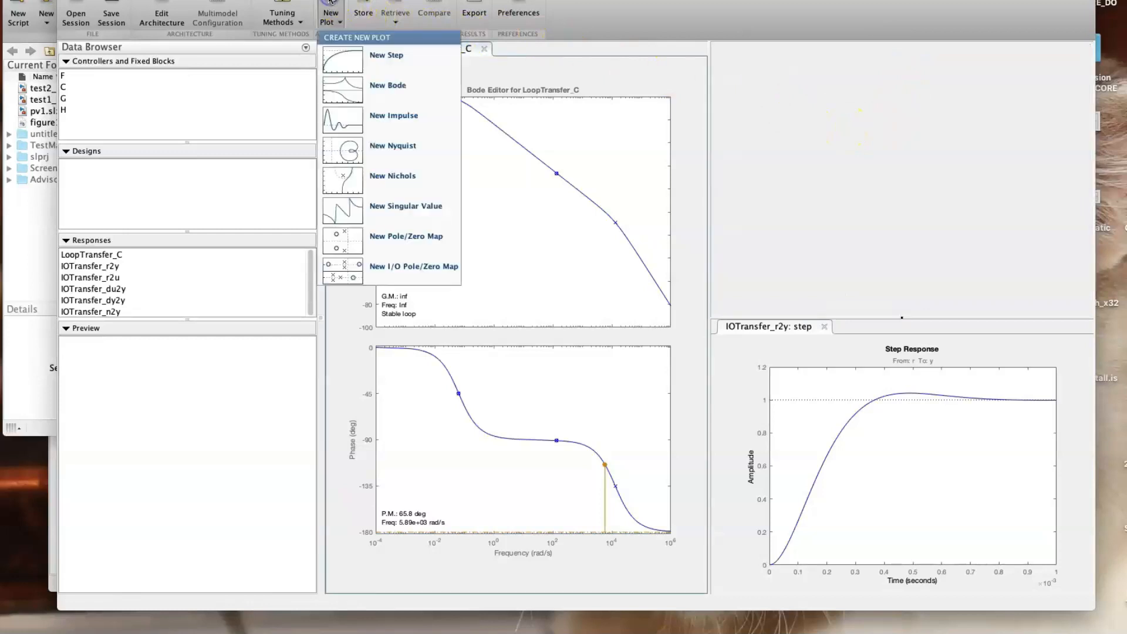
click(341, 91)
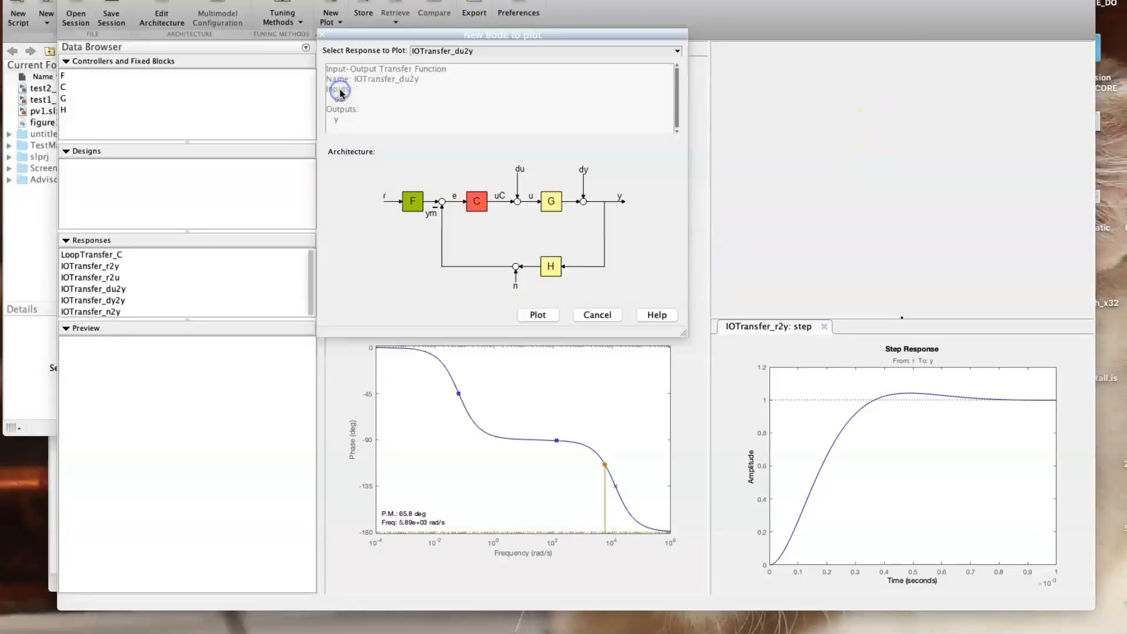
click(522, 52)
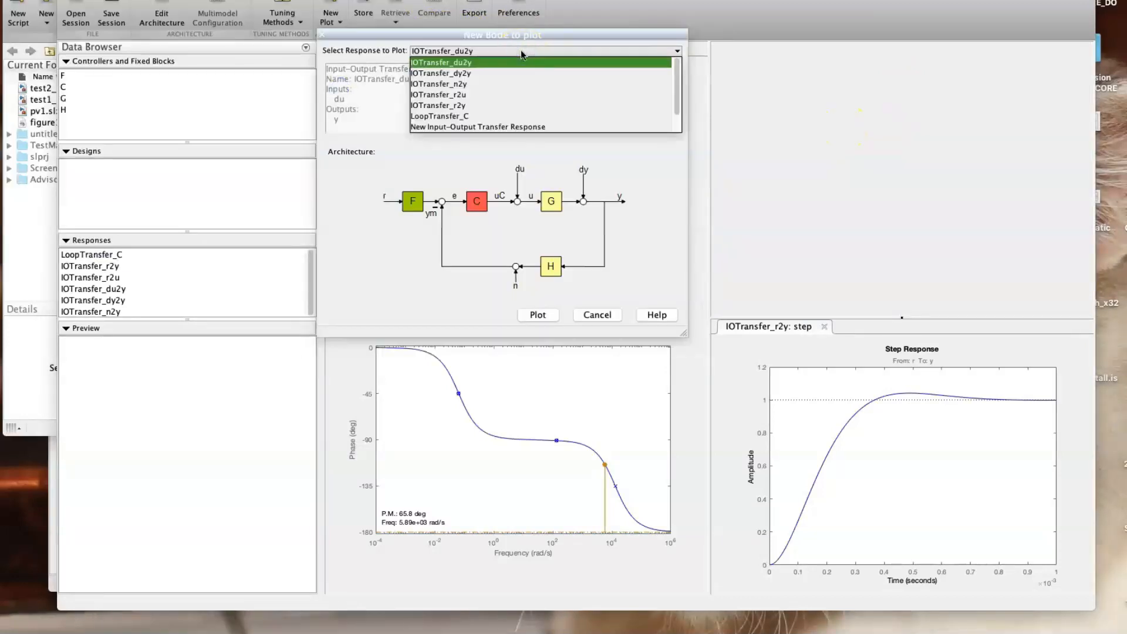
click(517, 105)
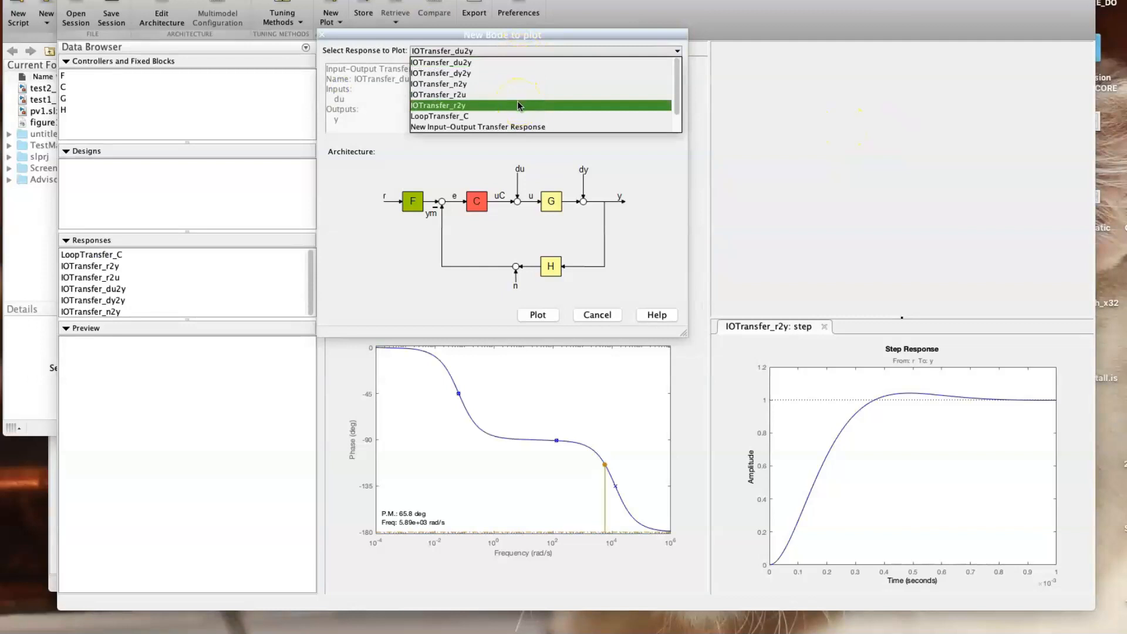
click(539, 316)
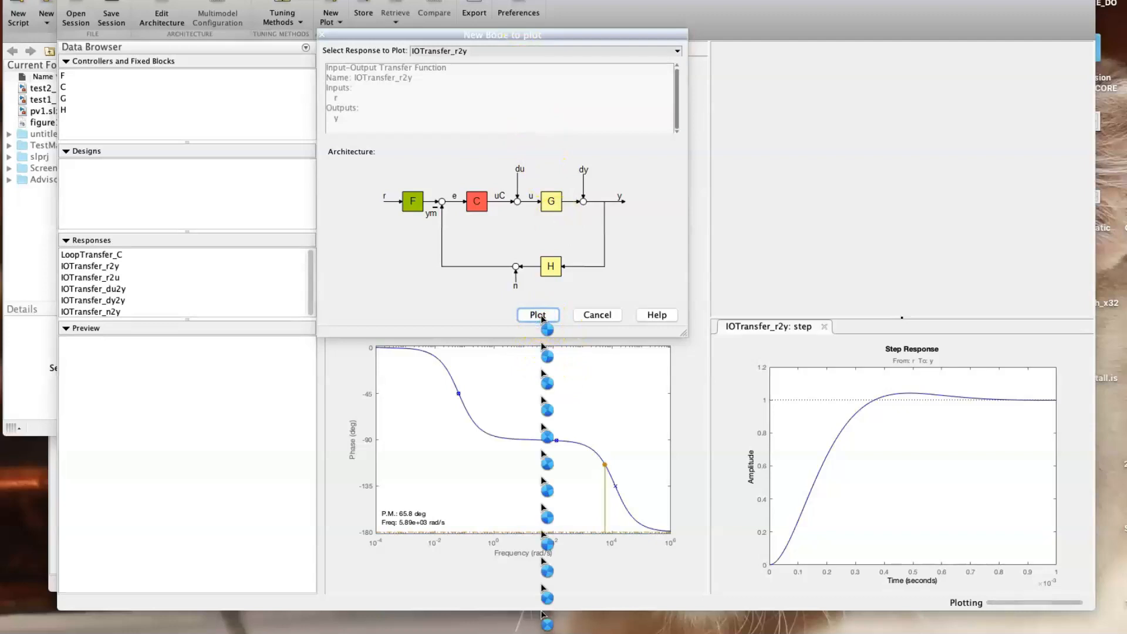
- Add a pole/zero map of LoopTransfer_C alongside the step response plot
mouse_move(981, 499)
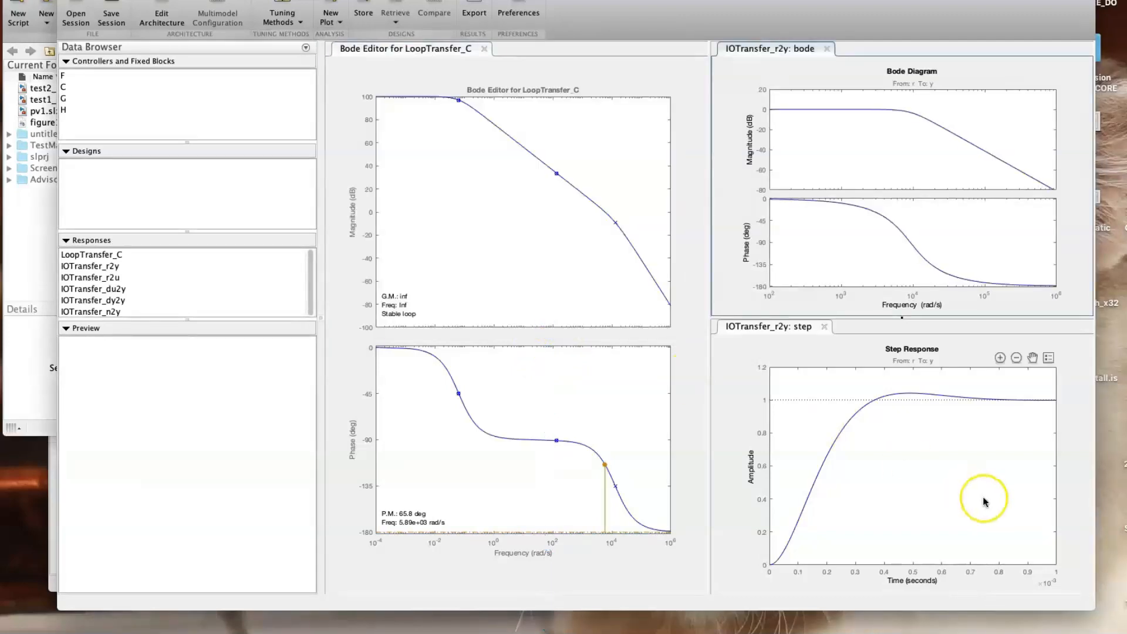
click(954, 479)
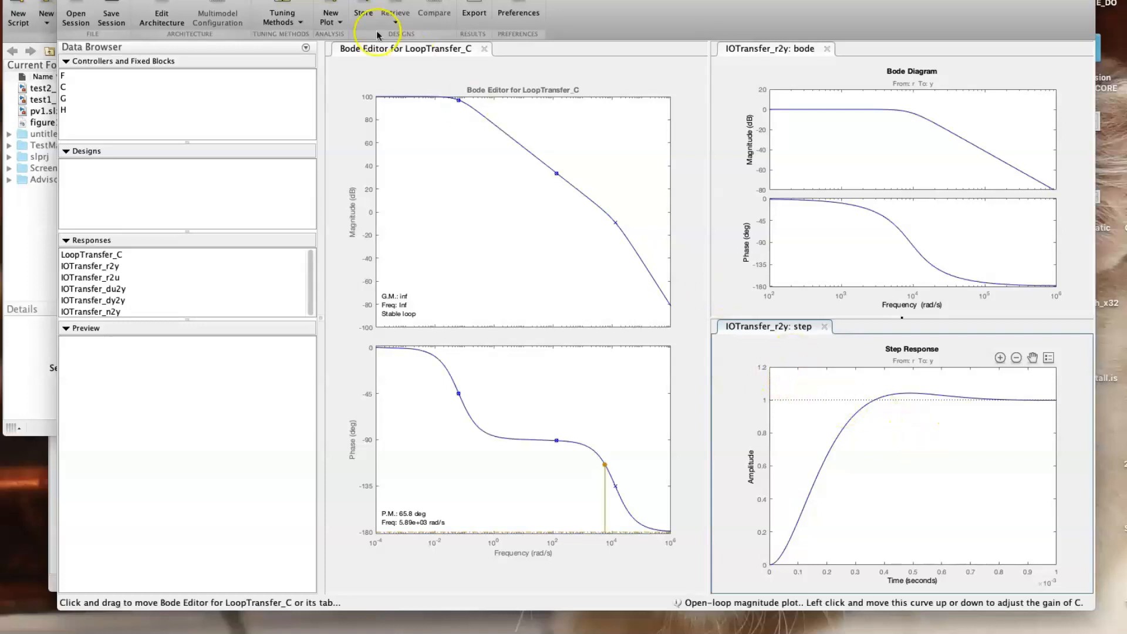
click(333, 13)
click(341, 239)
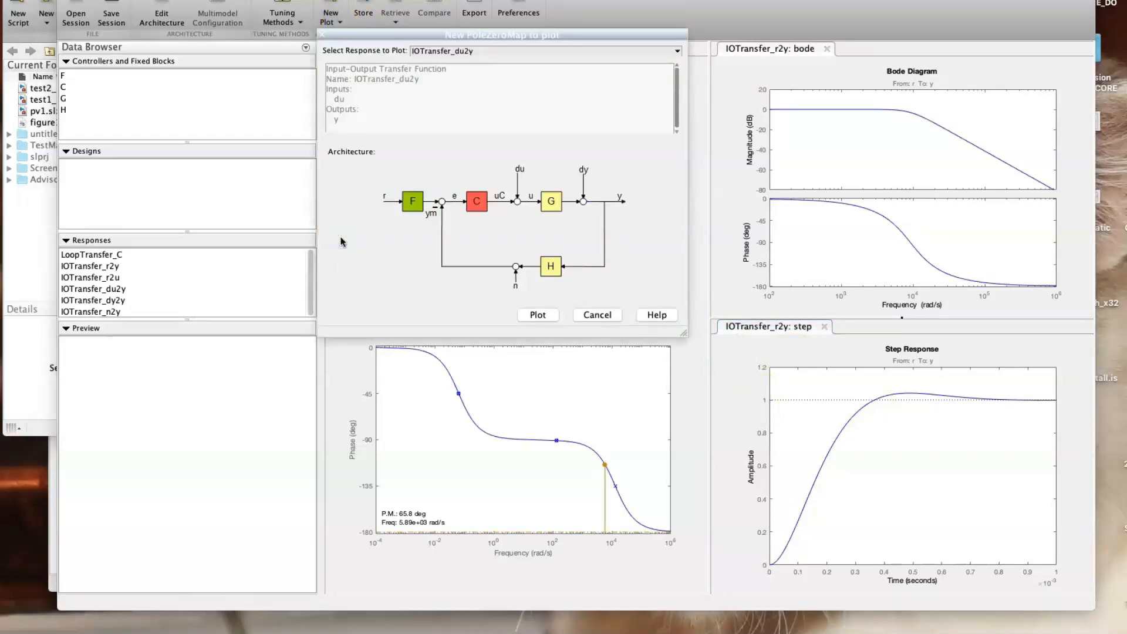
click(498, 52)
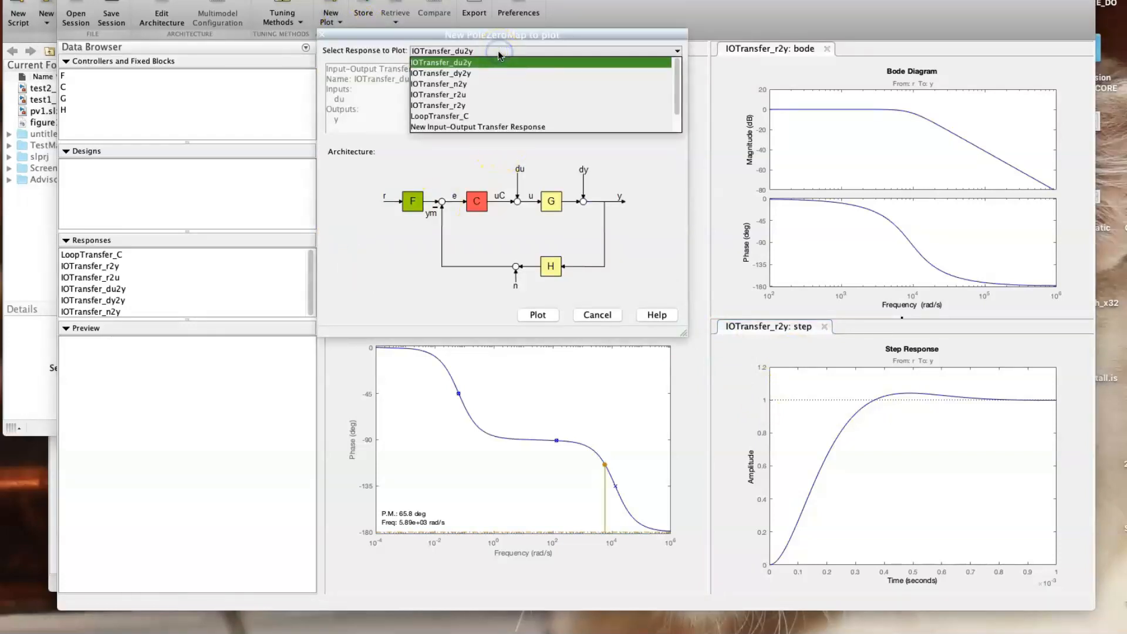
click(496, 117)
click(543, 296)
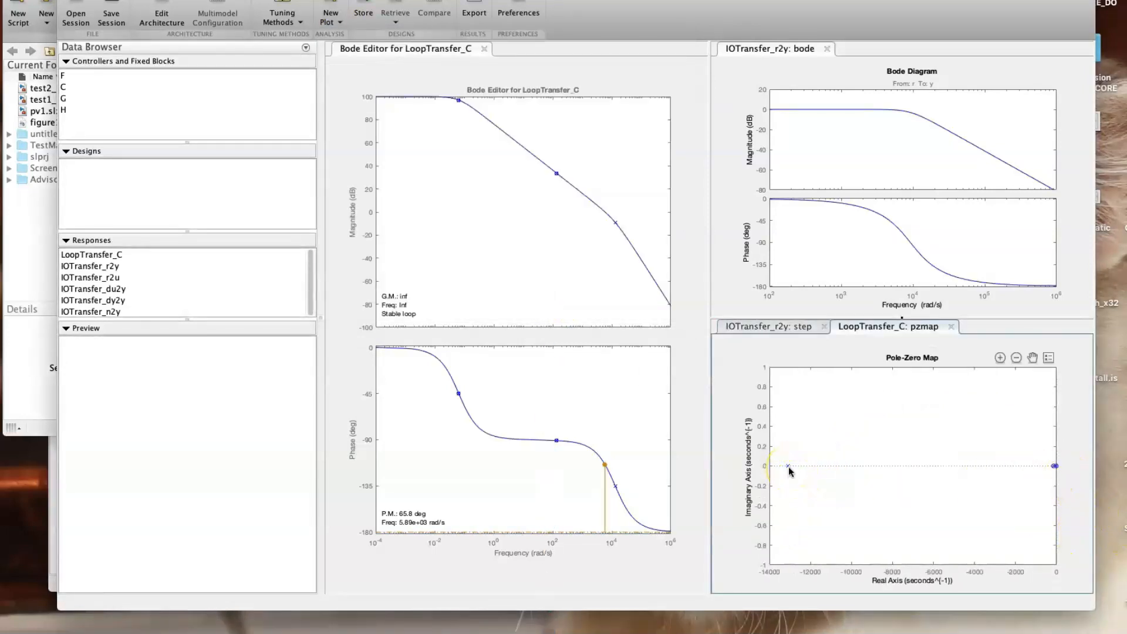
- Magnify the pole-zero map around -135 on the real axis and read the data of the neighbouring zero and pole there
mouse_move(788, 467)
click(999, 358)
drag(1044, 453, 1028, 476)
click(879, 456)
click(921, 478)
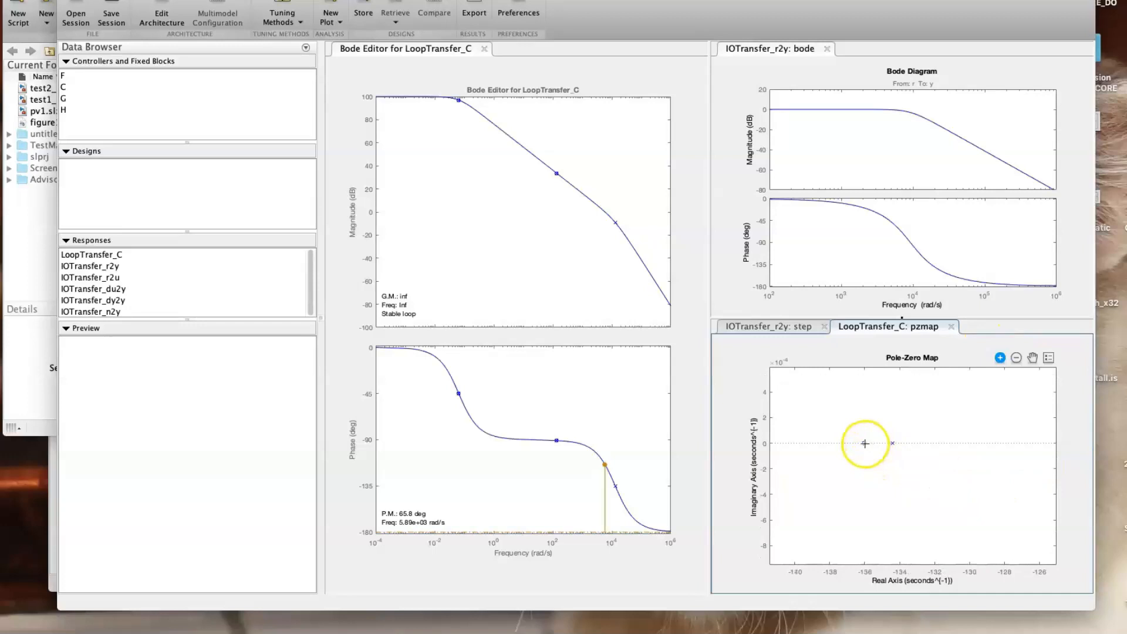
click(1000, 358)
click(867, 444)
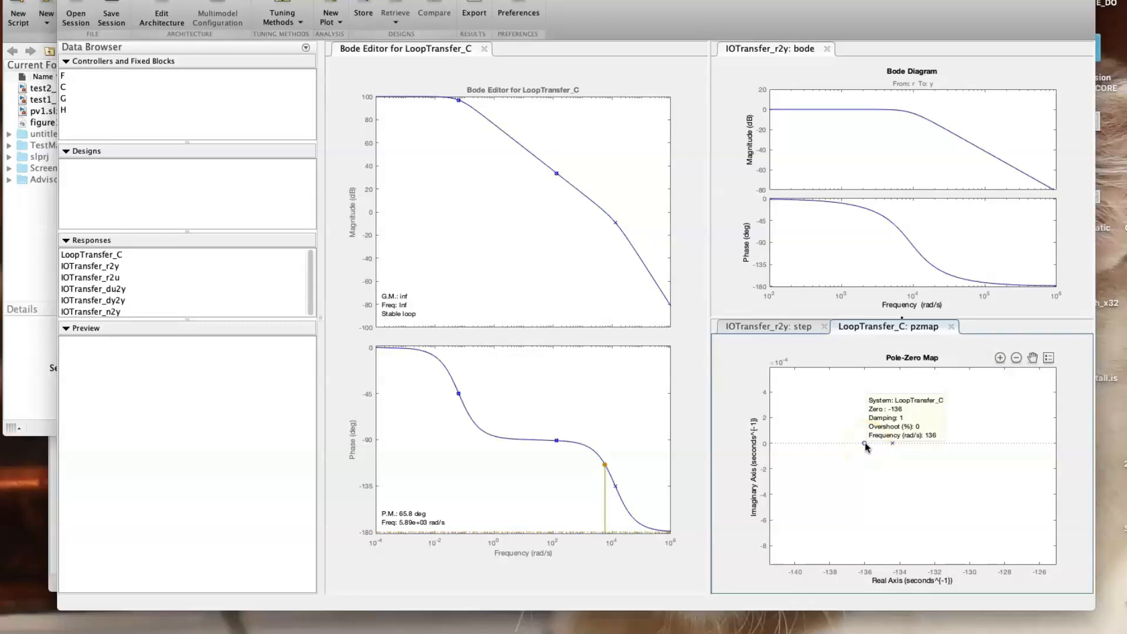
click(893, 444)
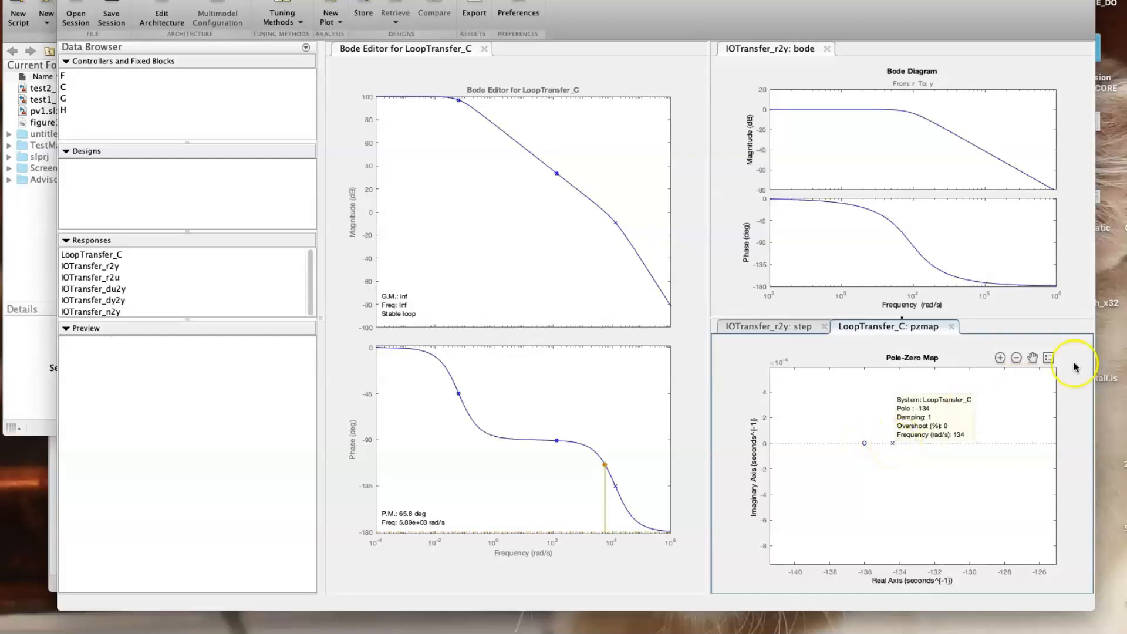
- Return the pole-zero map of LoopTransfer_C to its full axis range
click(1016, 357)
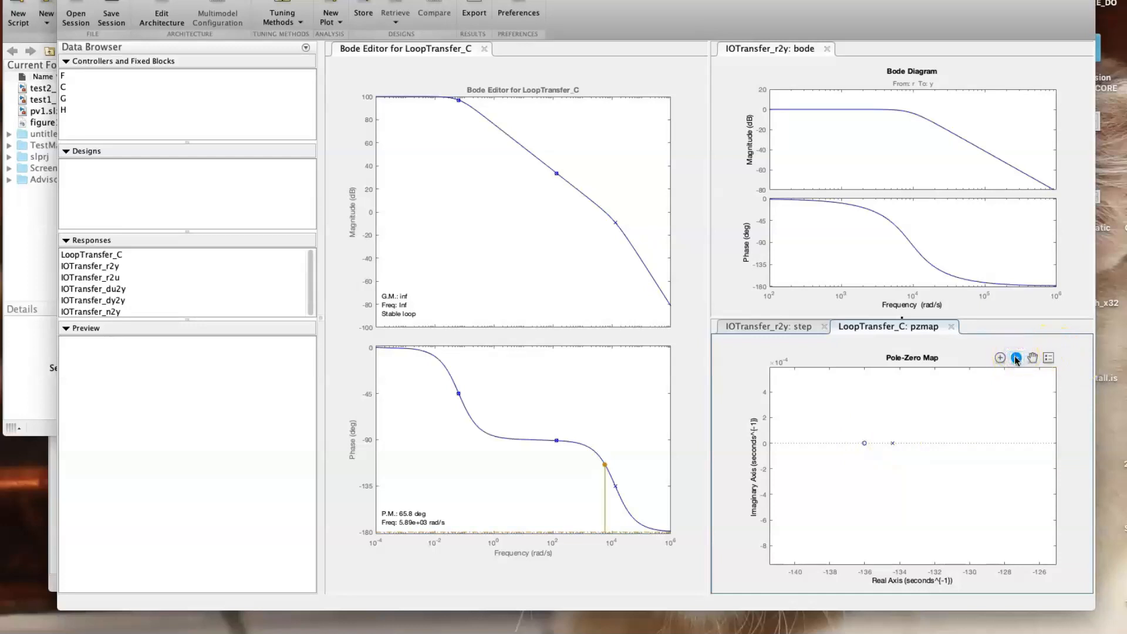
click(1021, 424)
click(1029, 416)
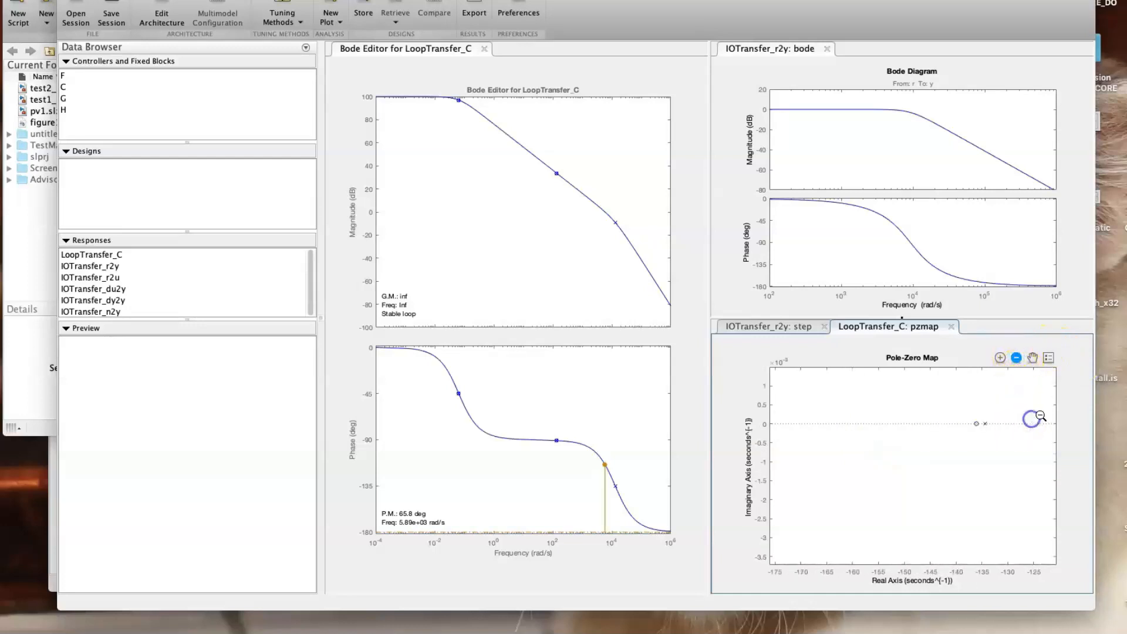
click(1040, 415)
click(1043, 411)
click(1047, 412)
click(1048, 412)
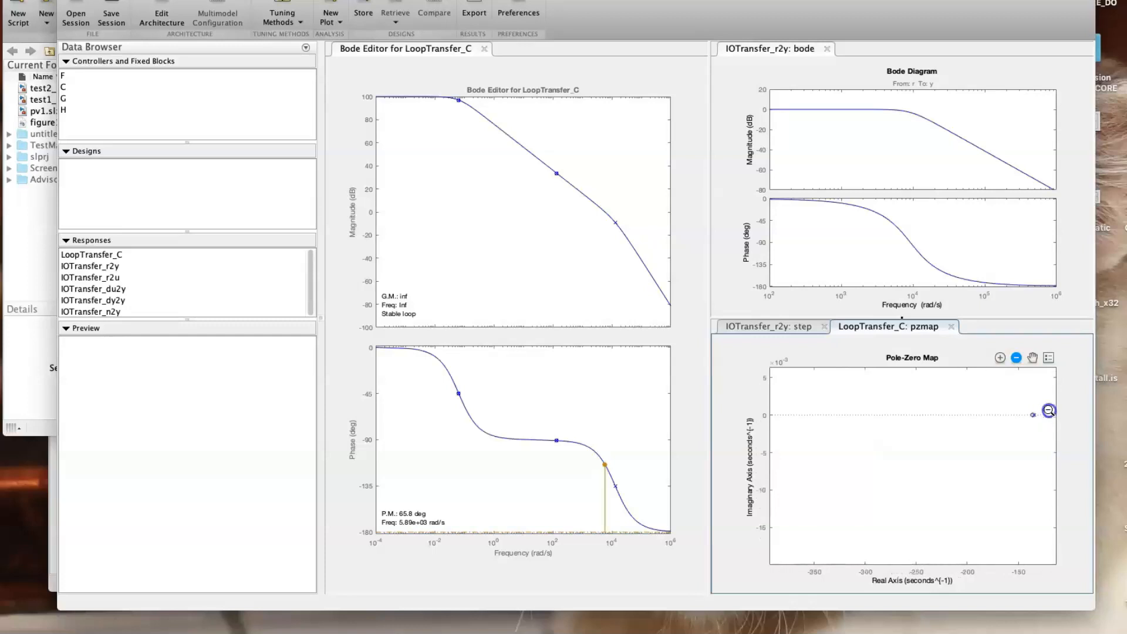
click(1049, 410)
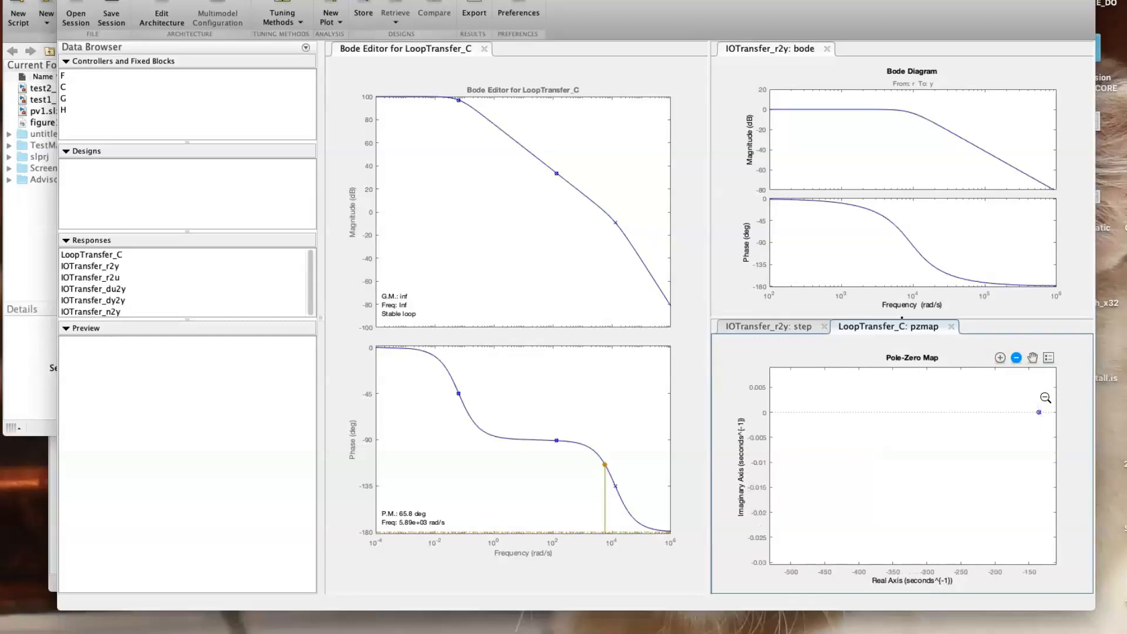
click(1049, 403)
click(1048, 402)
- Magnify the pole-zero map close to the origin and read the data of the two neighbouring poles
click(1001, 358)
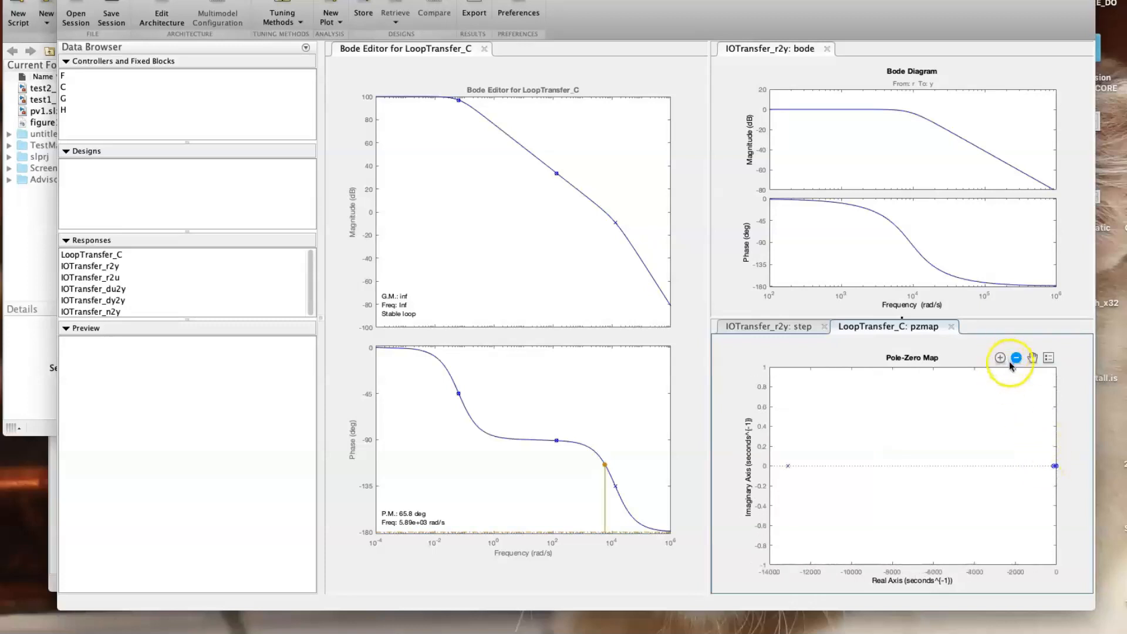
drag(1056, 460, 1045, 473)
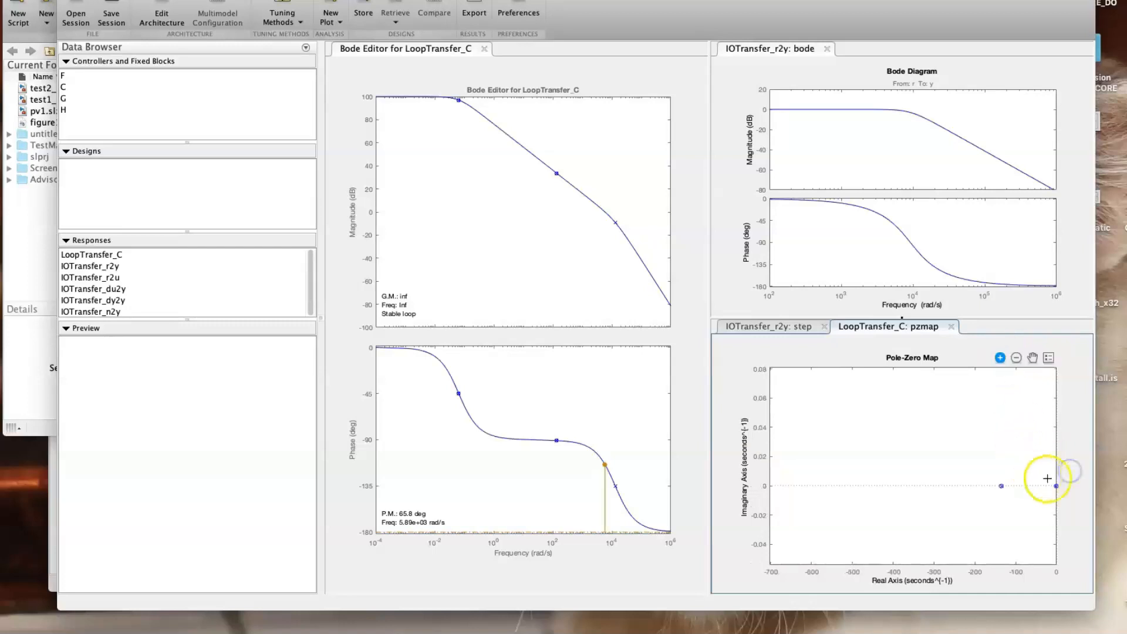
click(1067, 495)
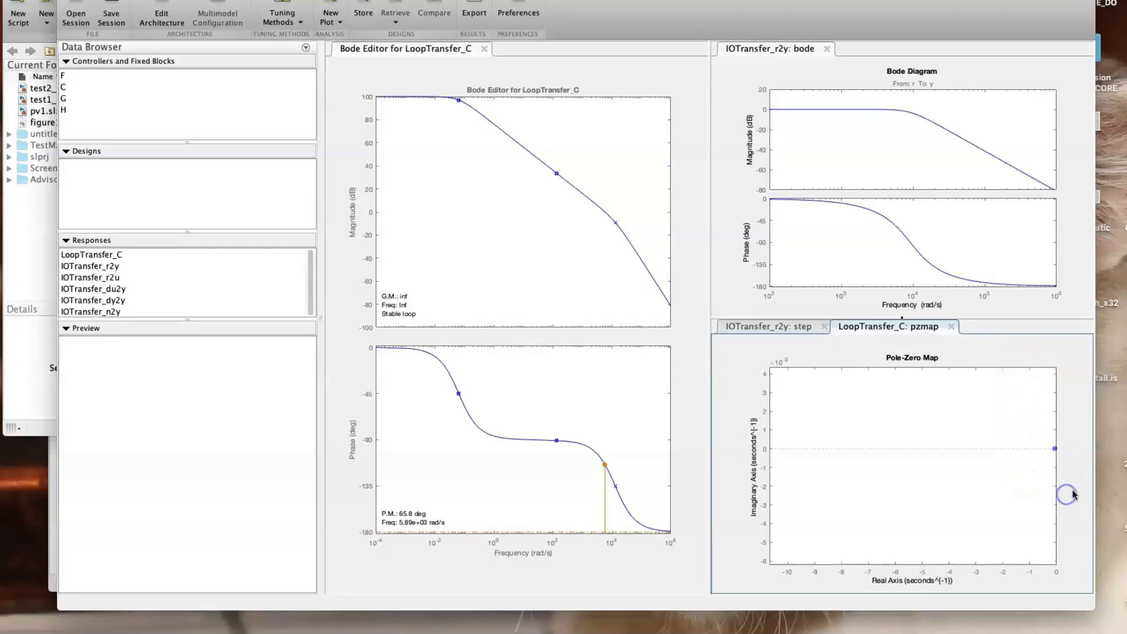
click(1023, 483)
click(925, 455)
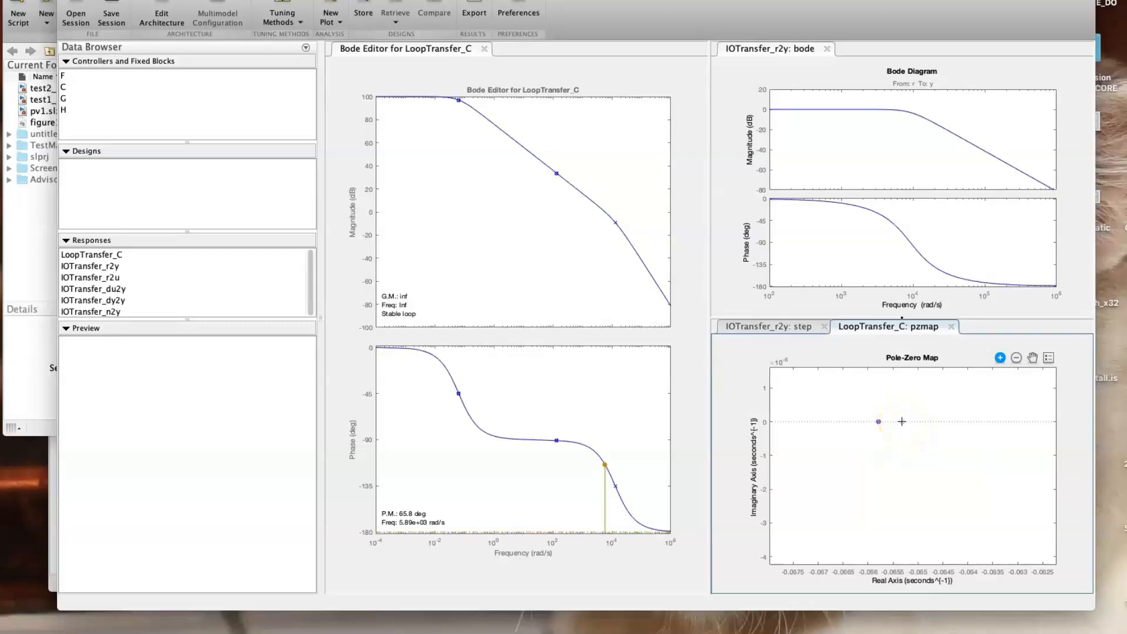
click(1000, 357)
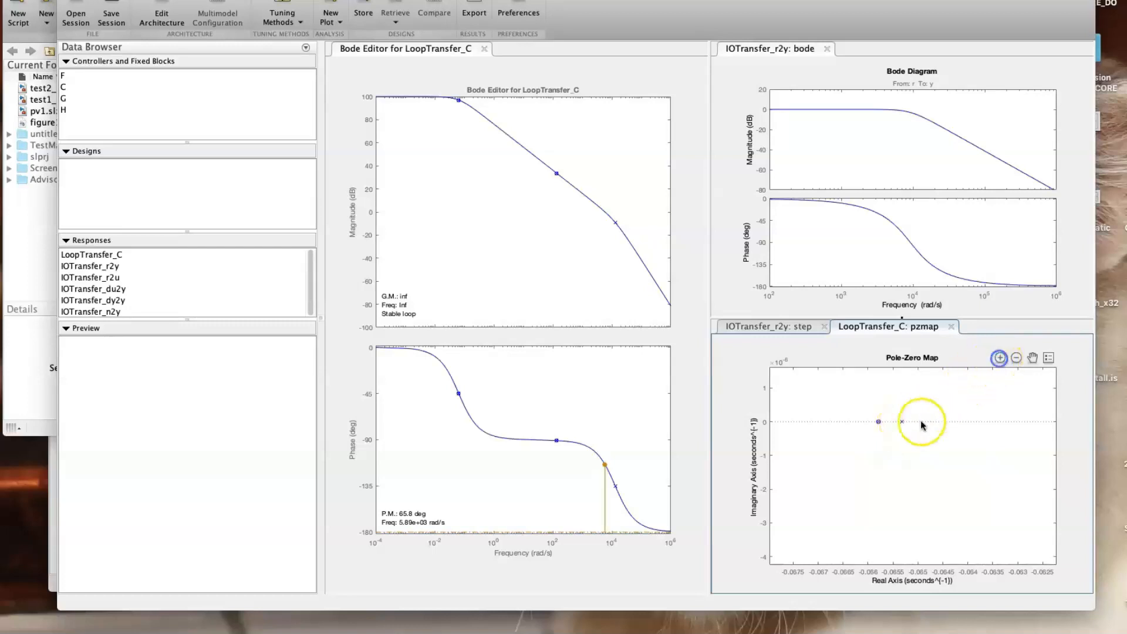
click(904, 422)
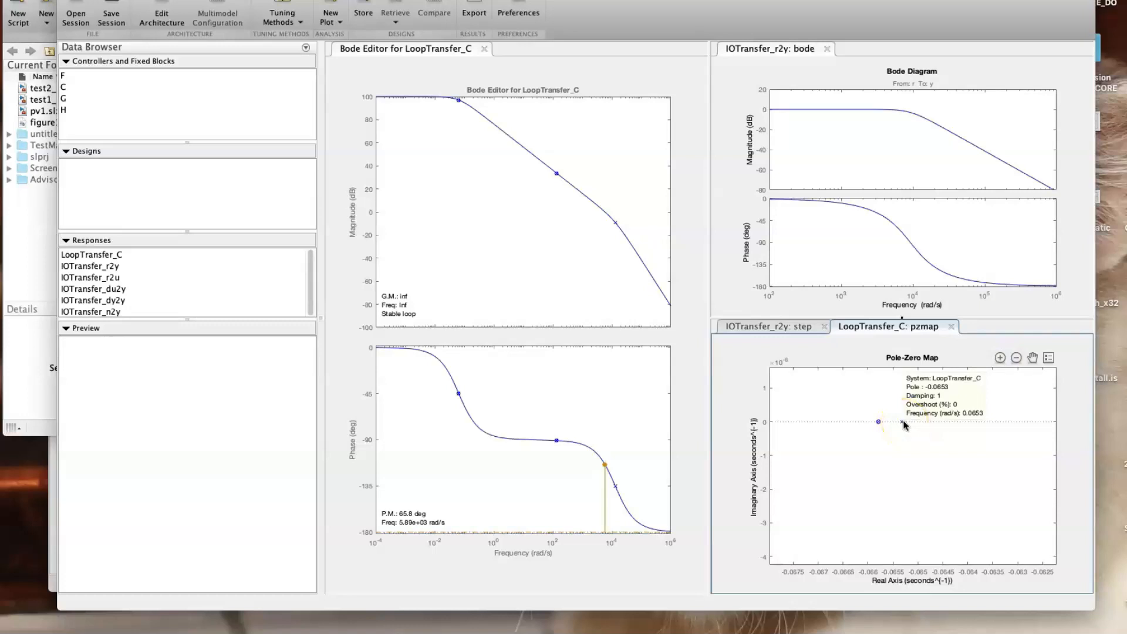
click(878, 422)
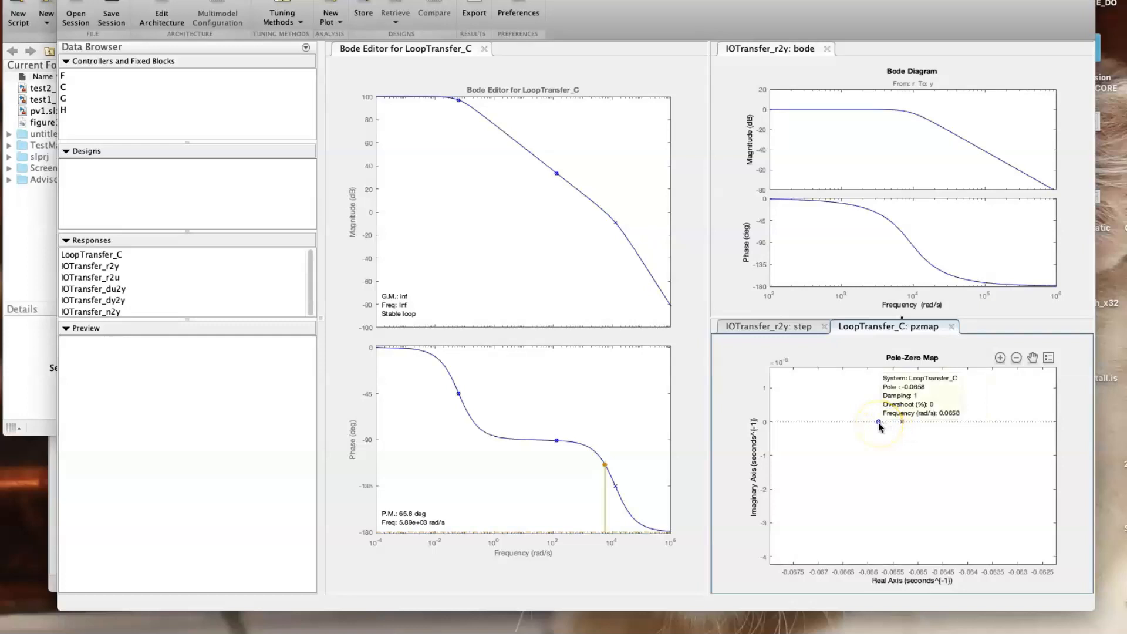
- Magnify the overlapping pole and zero markers near -0.0658 until they separate, and read the zero's data
click(1000, 357)
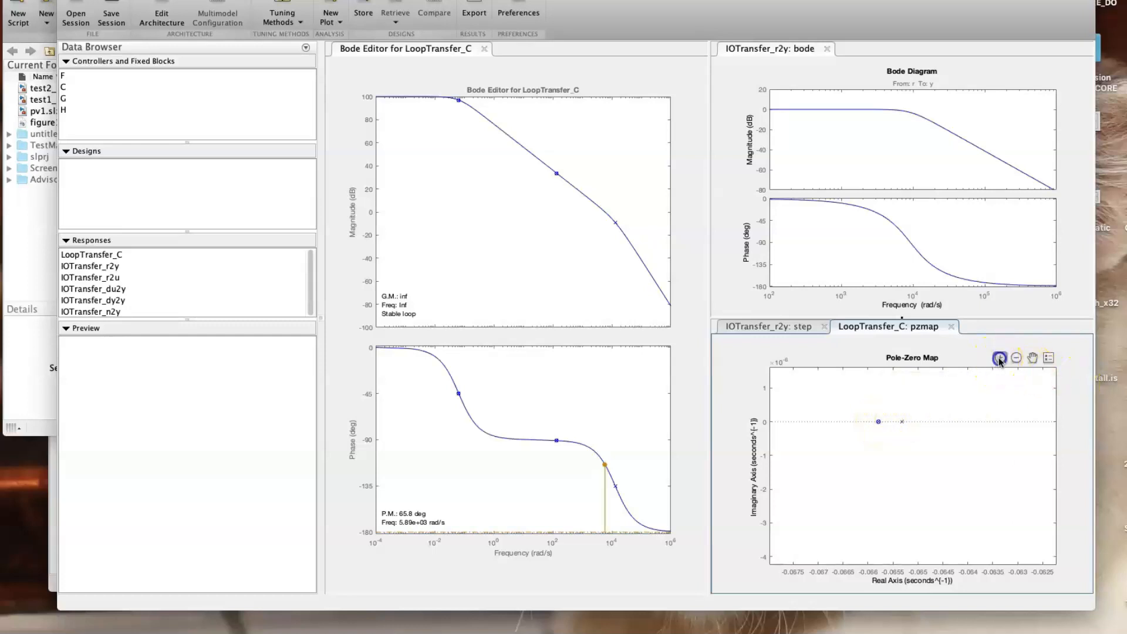
drag(873, 415, 947, 489)
drag(830, 448, 834, 441)
click(1000, 358)
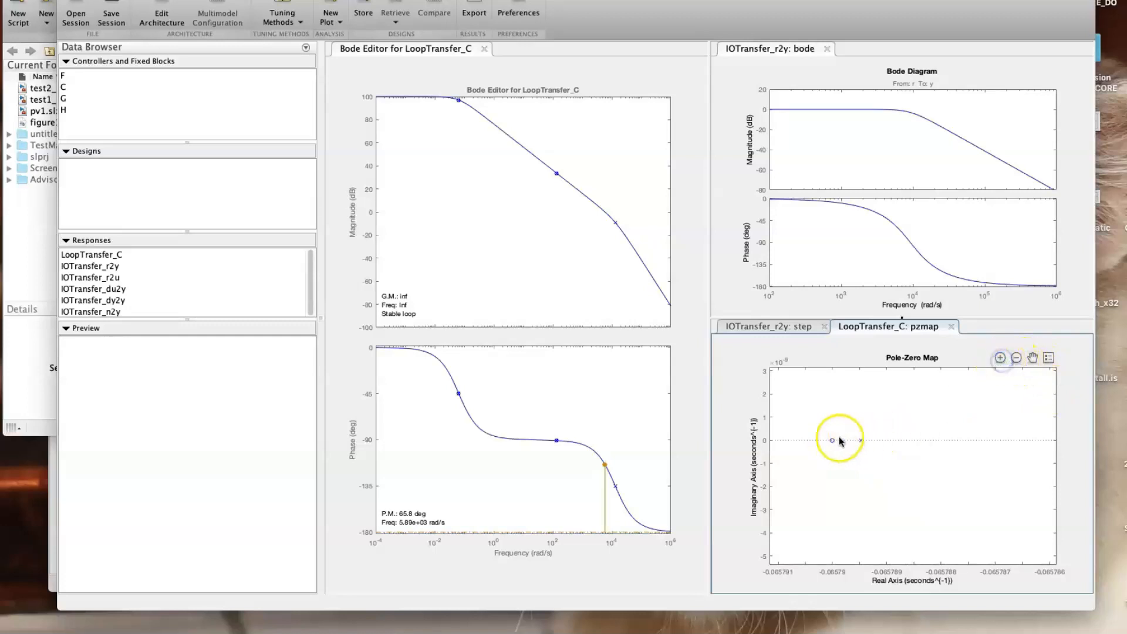
click(832, 442)
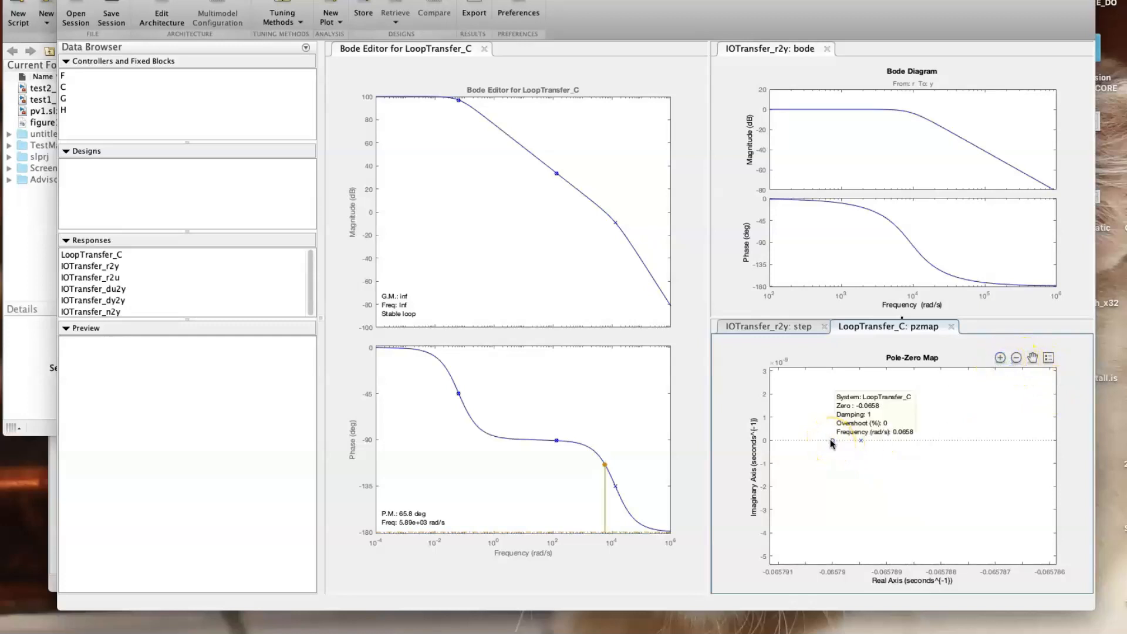
- Read the data of the separated zero and pole near -0.0658 in the pole-zero map of LoopTransfer_C and compare them
click(861, 441)
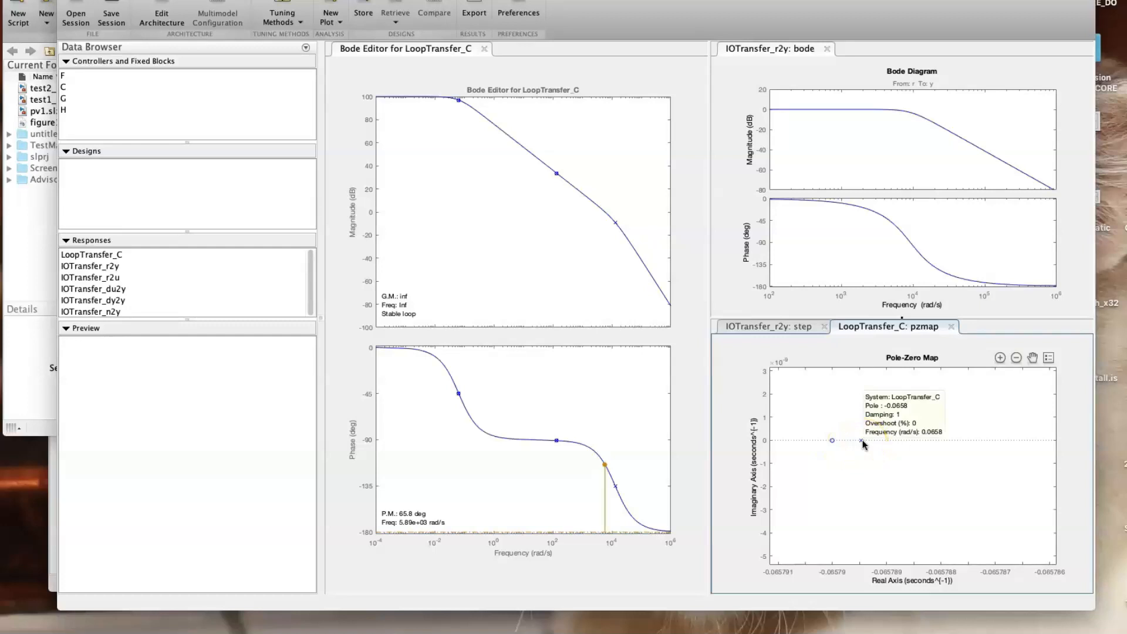
click(831, 442)
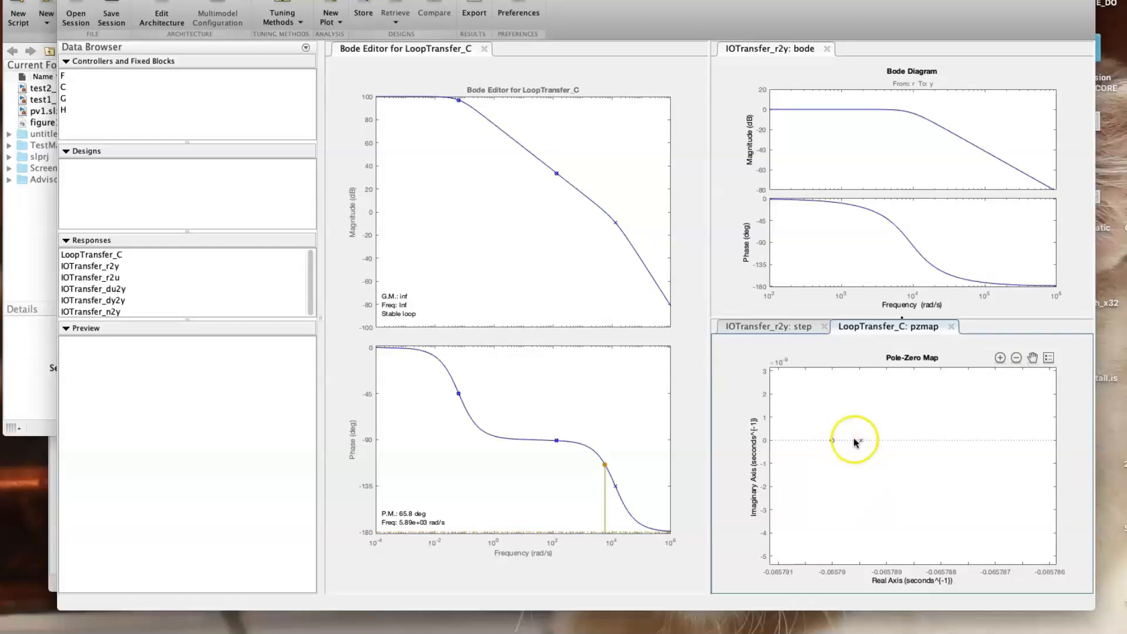
click(832, 441)
click(861, 442)
click(863, 444)
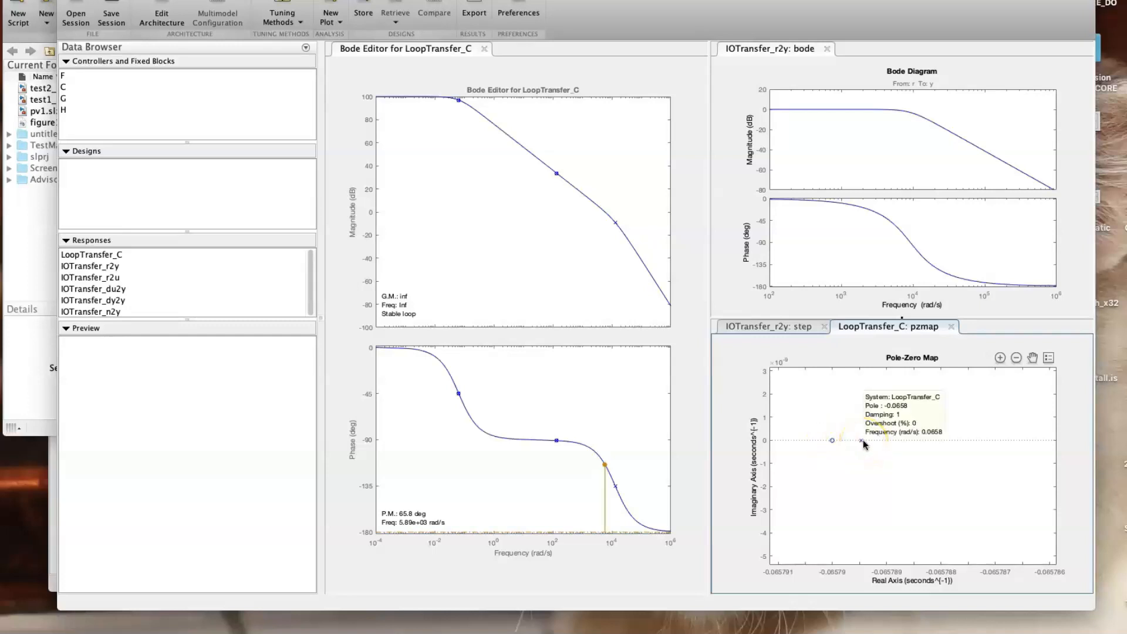
click(855, 428)
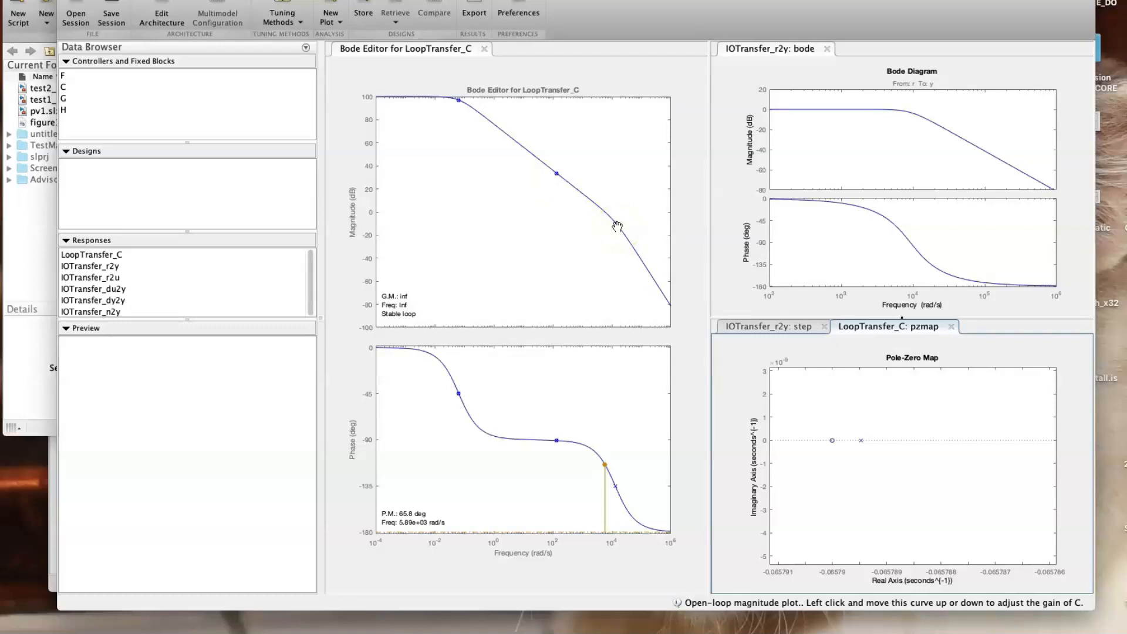
- Turn on the grid in the Bode editor for LoopTransfer_C and in the closed-loop Bode diagram of IOTransfer_r2y
right_click(461, 195)
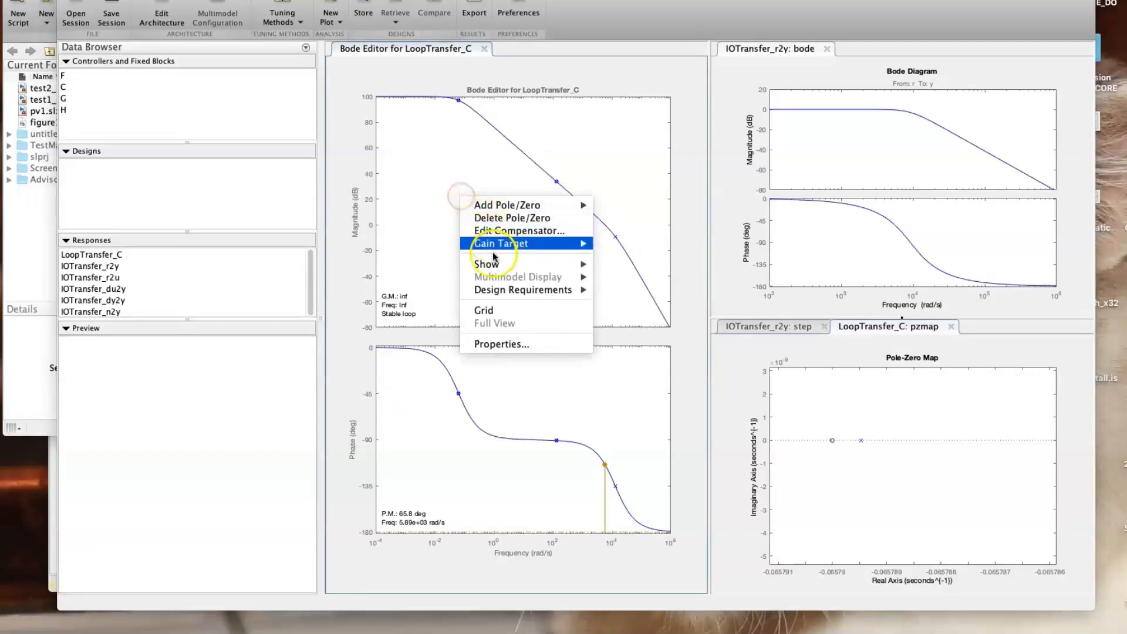
click(494, 310)
click(884, 139)
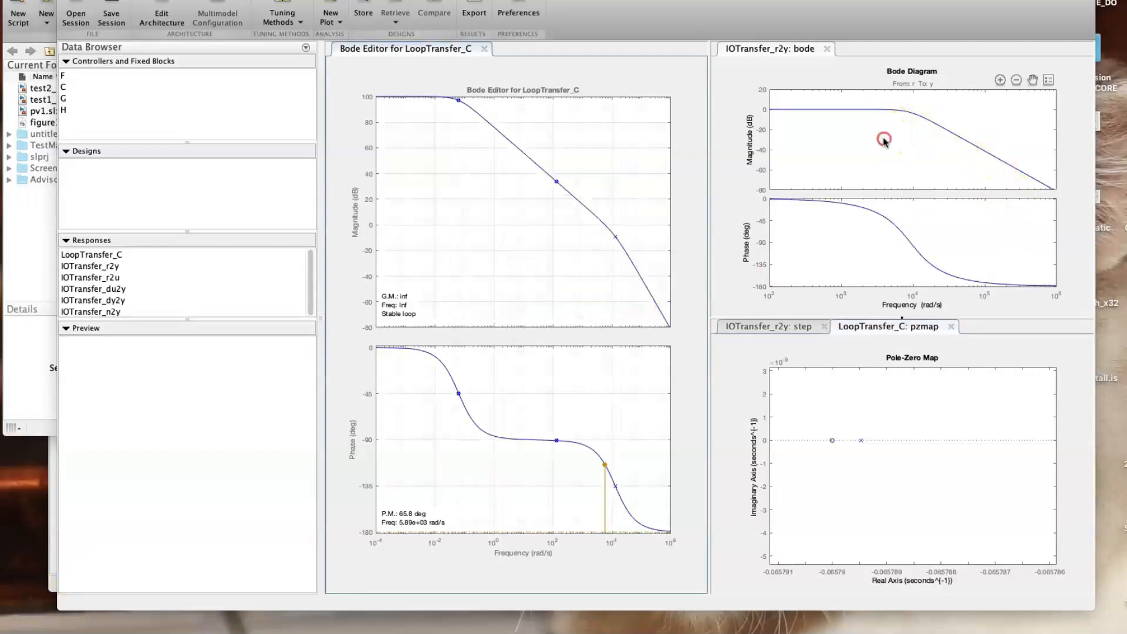
click(912, 219)
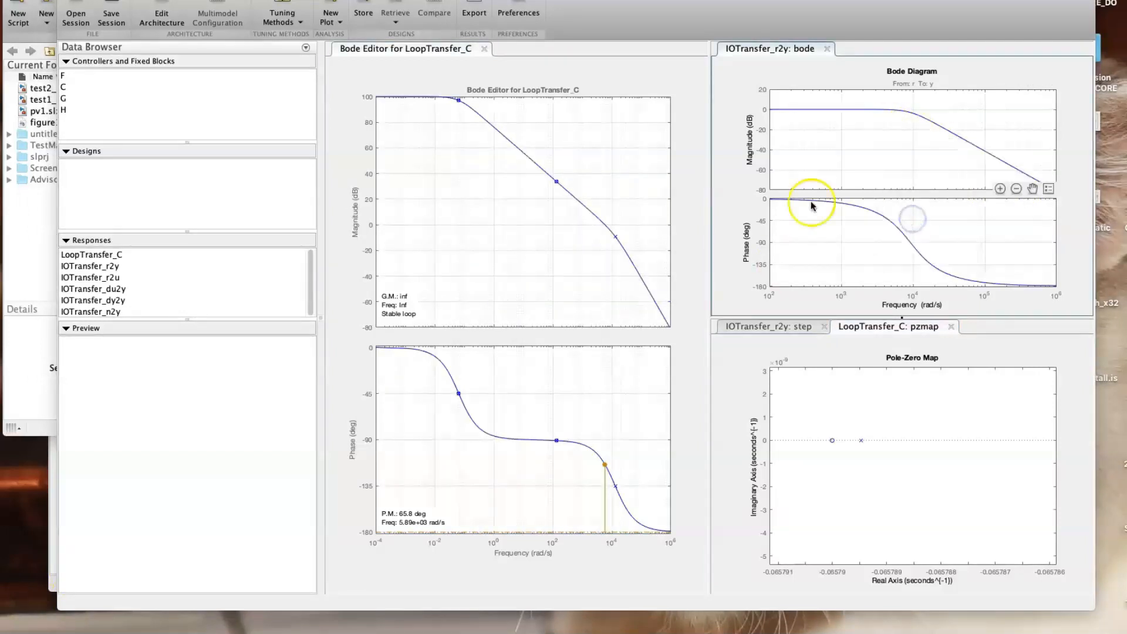
- Create an upper gain limit design requirement on the IOTransfer_r2y Bode diagram, with its edge starting at 0.1e-6 rad/s and -3 dB
right_click(851, 141)
mouse_move(887, 205)
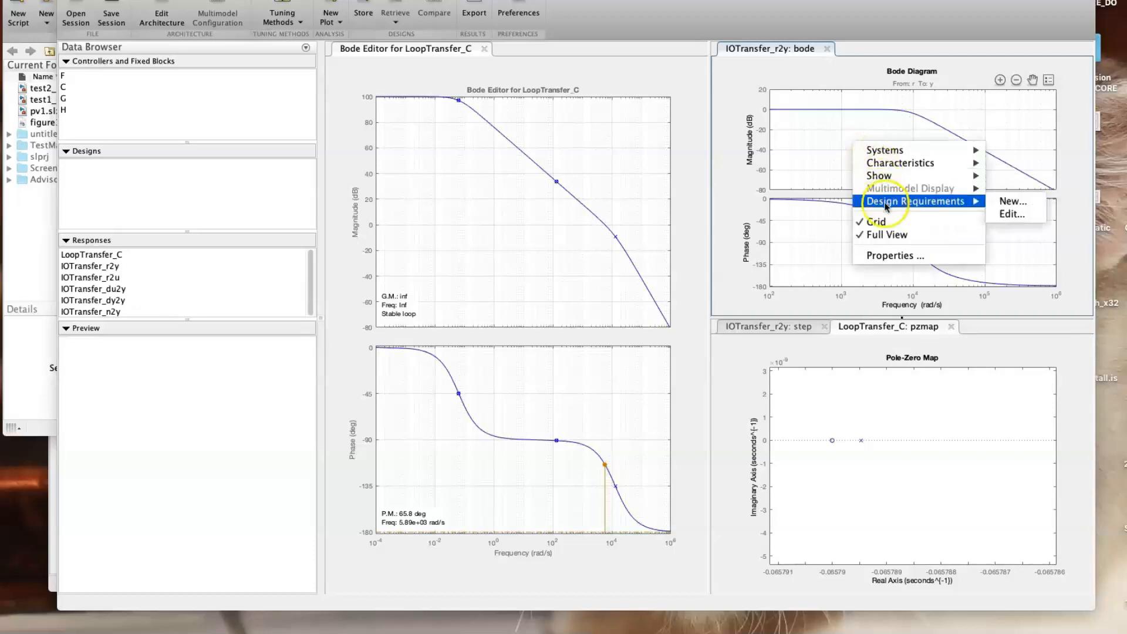
click(1013, 201)
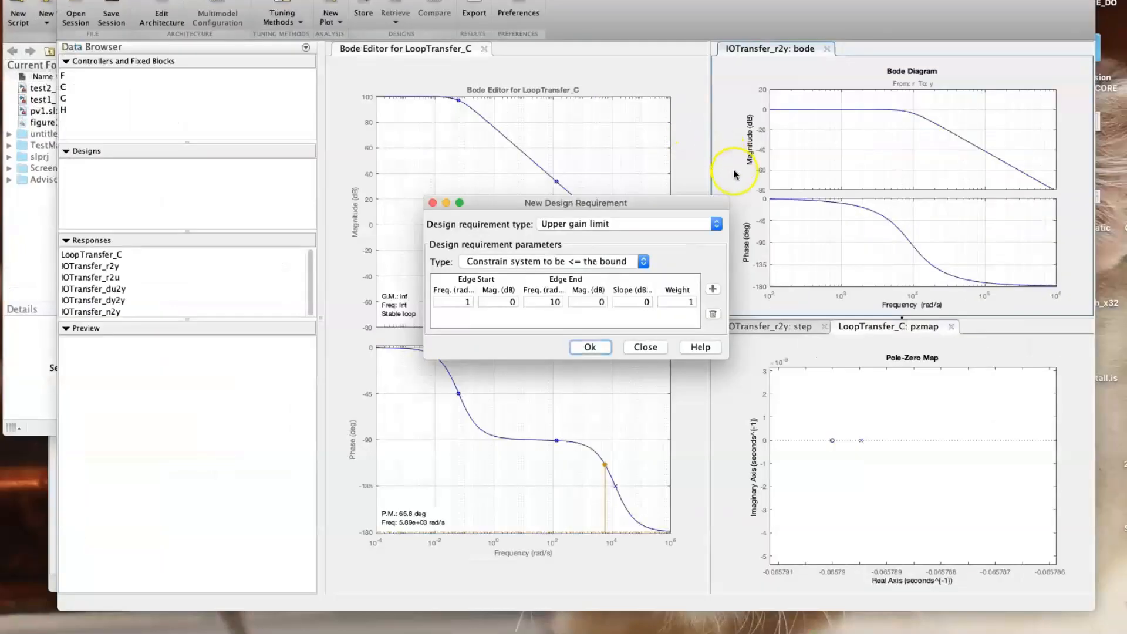
drag(563, 203, 465, 123)
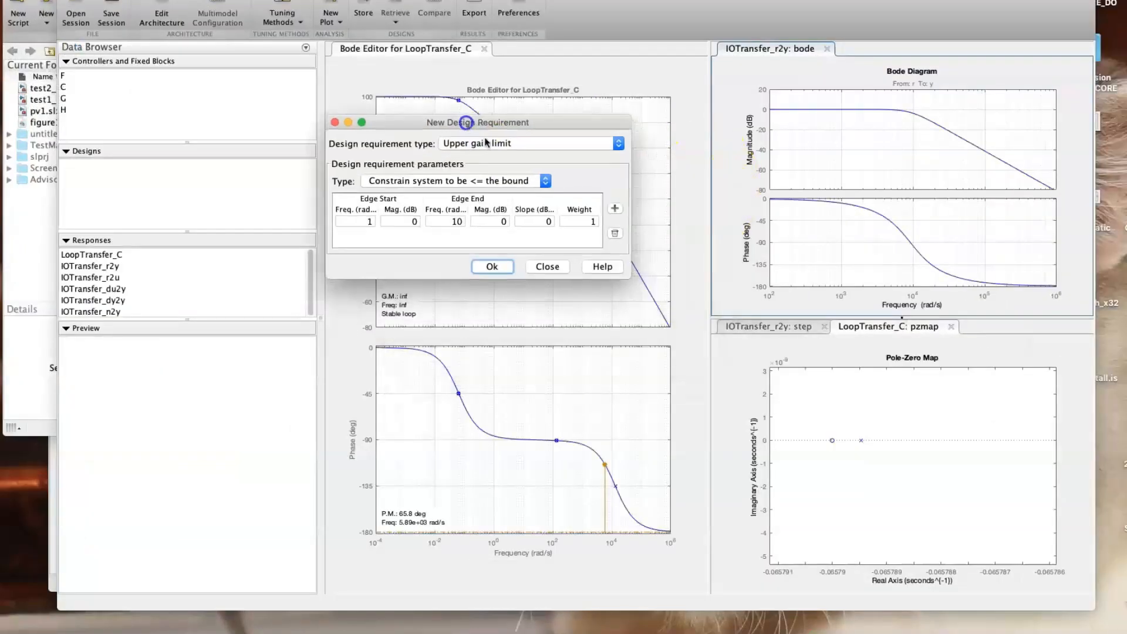
drag(630, 277, 787, 340)
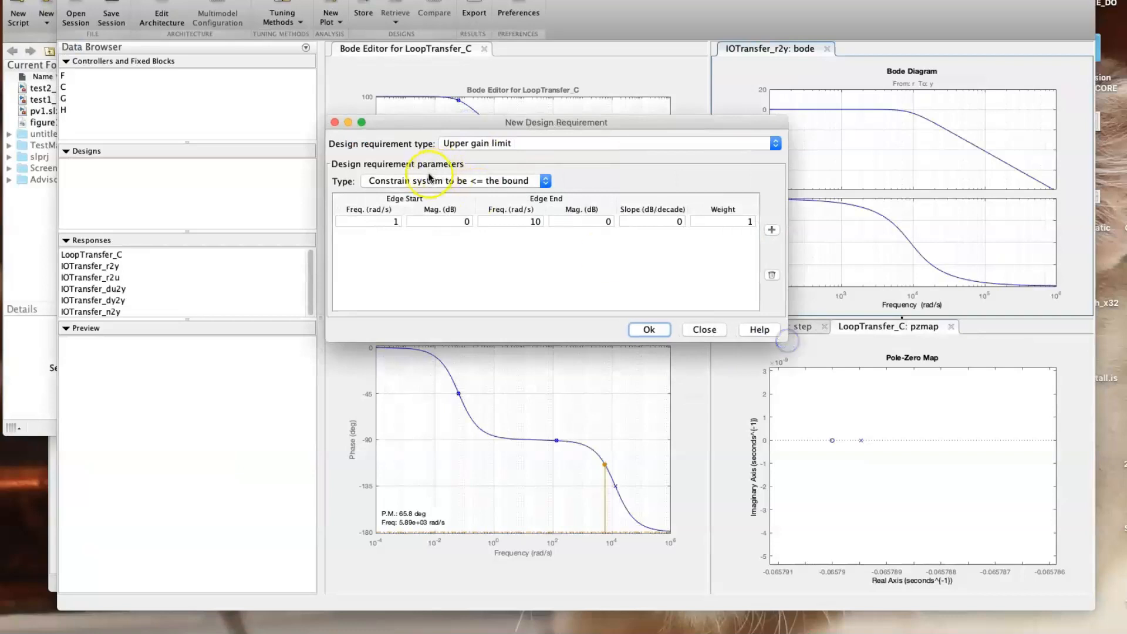
click(389, 222)
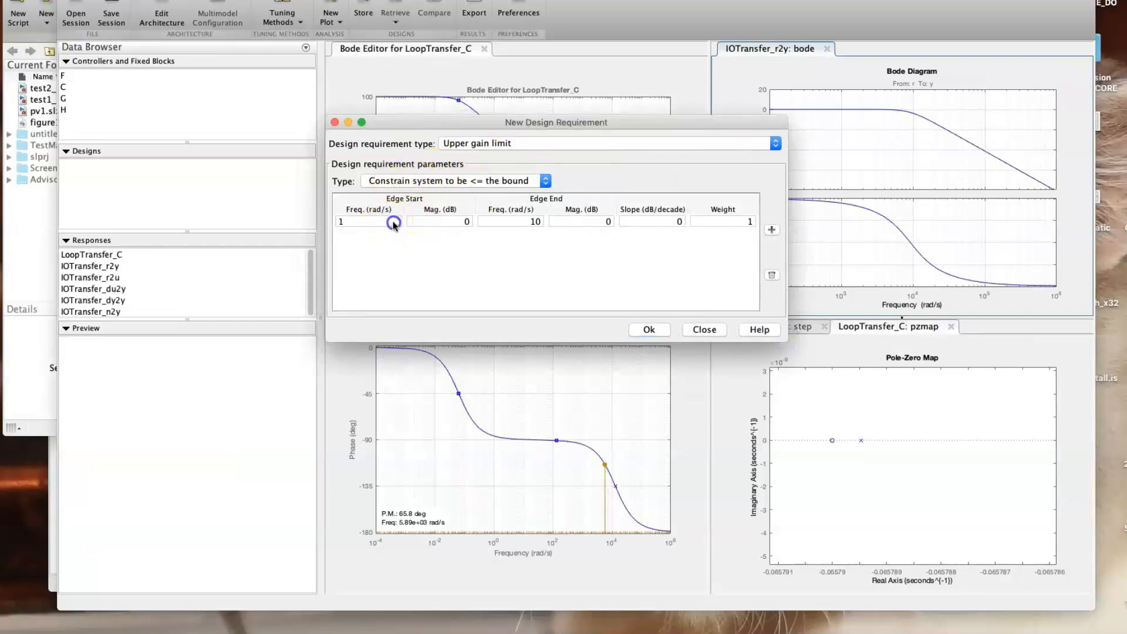
key(BackSpace)
text(0.1e)
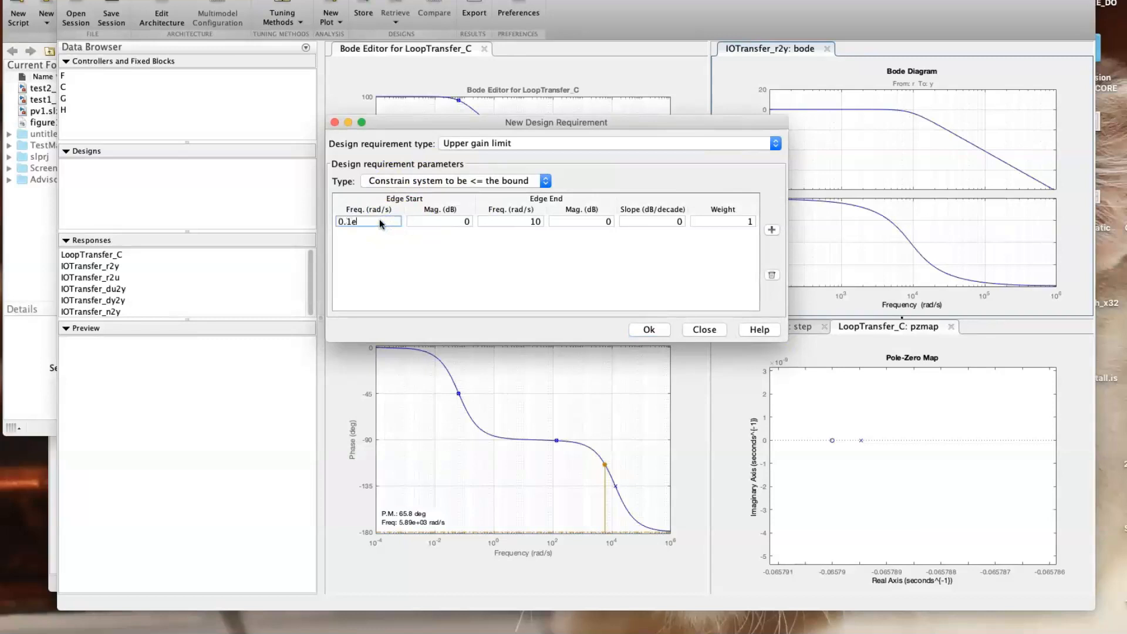
text(-6)
key(Return)
click(468, 221)
key(BackSpace)
text(-3)
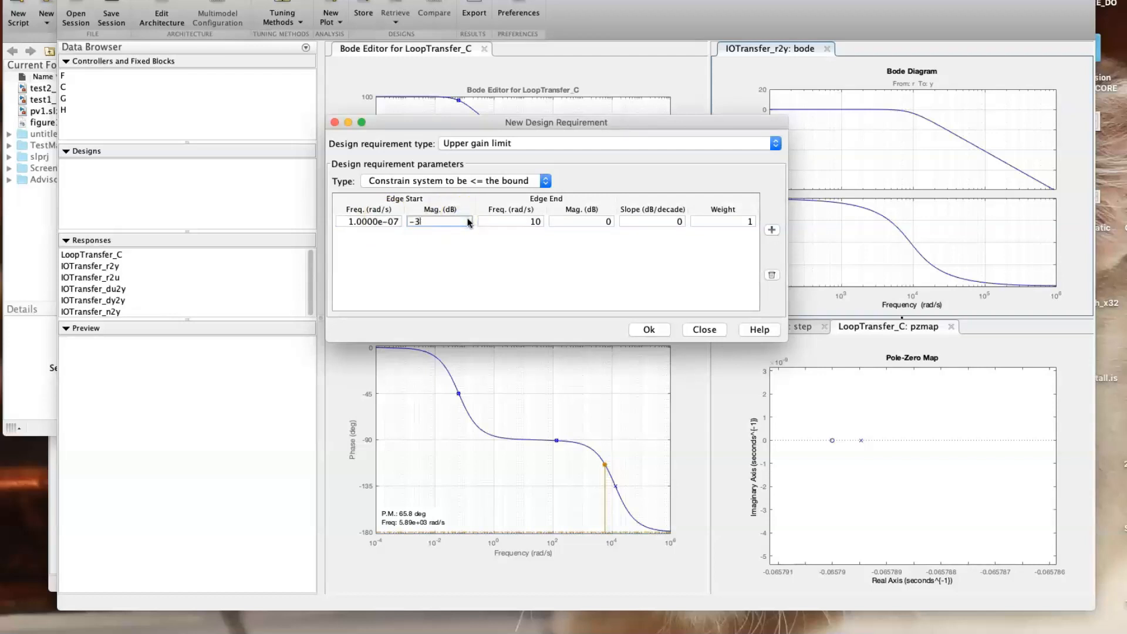
- End the requirement's edge at 1.256e3 rad/s and -3 dB, constrain the system to be >= the bound, and apply it
click(503, 223)
double_click(522, 221)
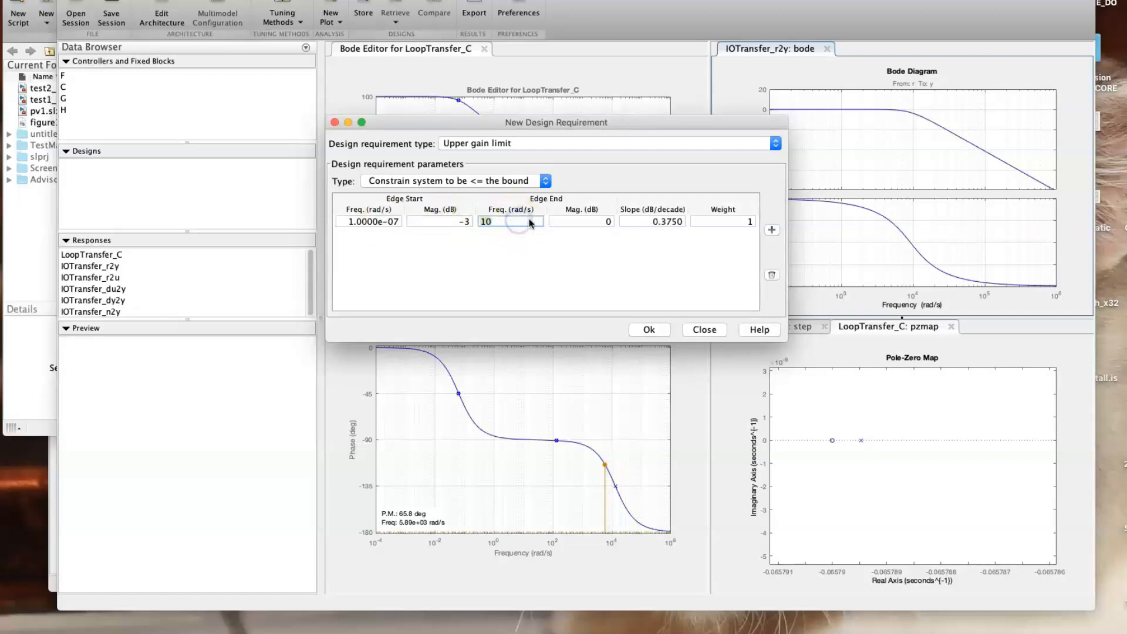
text(1.256e3)
click(589, 221)
click(503, 181)
click(502, 194)
click(540, 267)
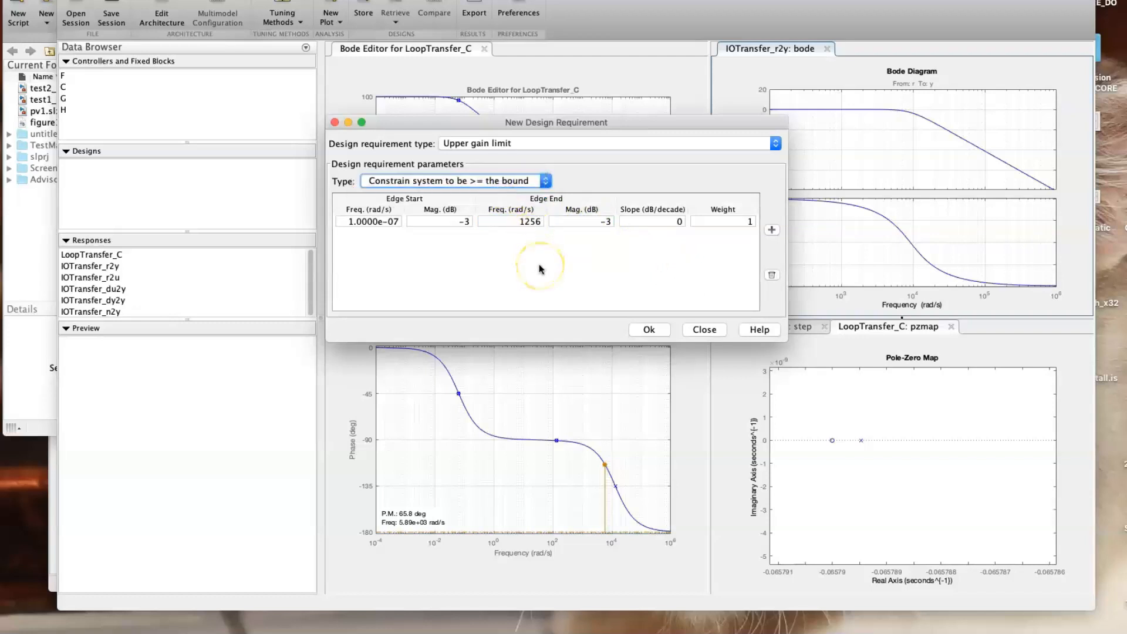
click(649, 330)
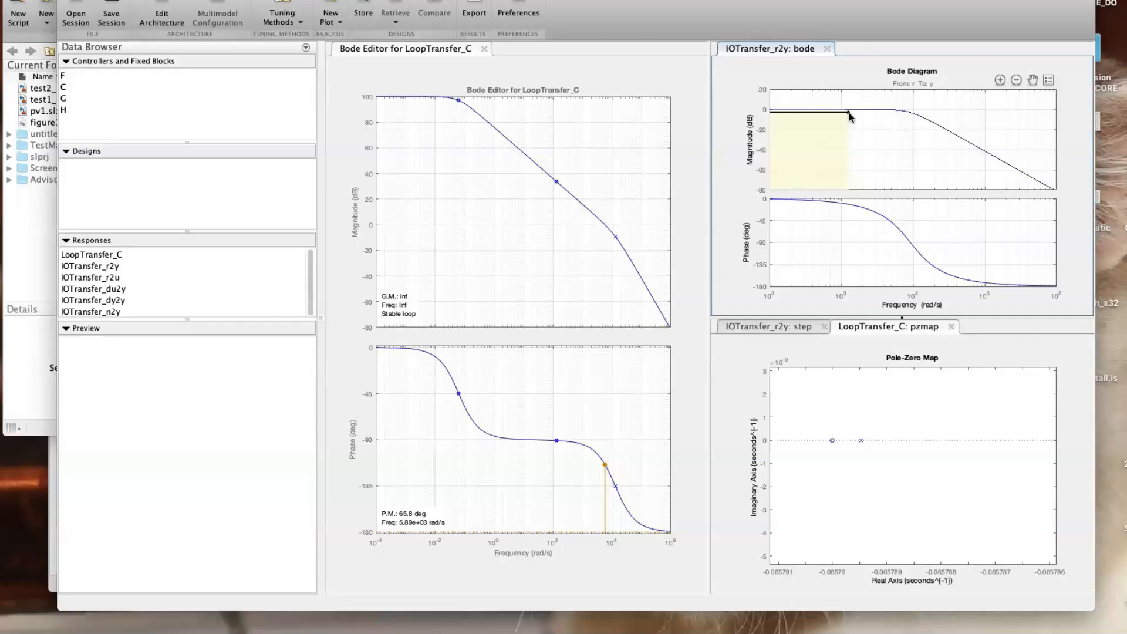
- Add an integrator to the compensator C in the Bode editor for LoopTransfer_C
click(500, 192)
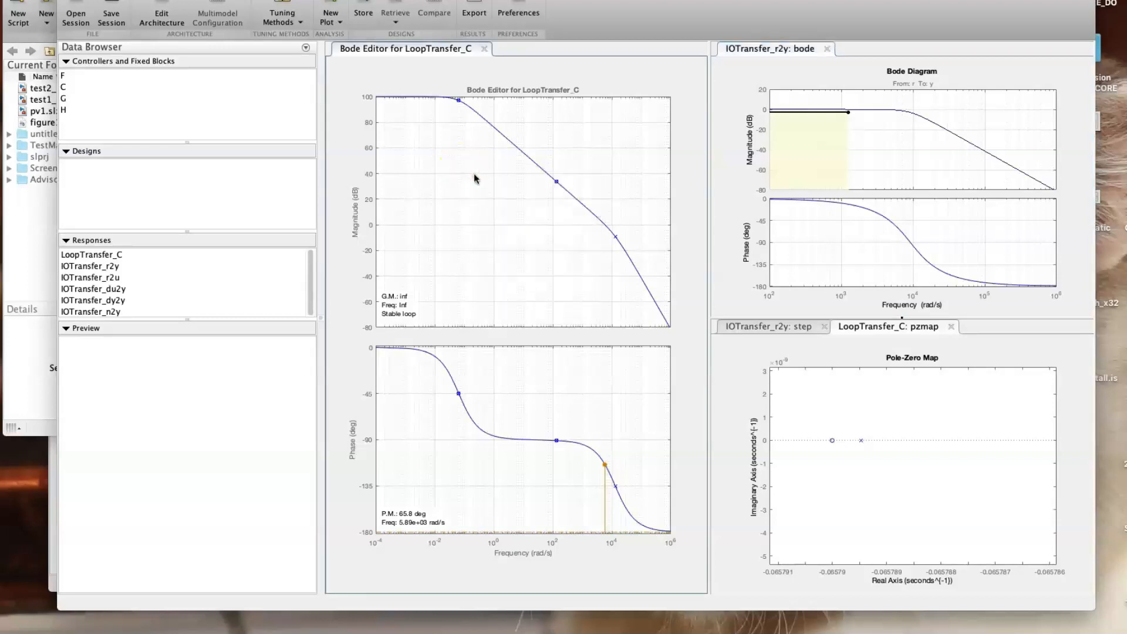
right_click(476, 177)
mouse_move(483, 184)
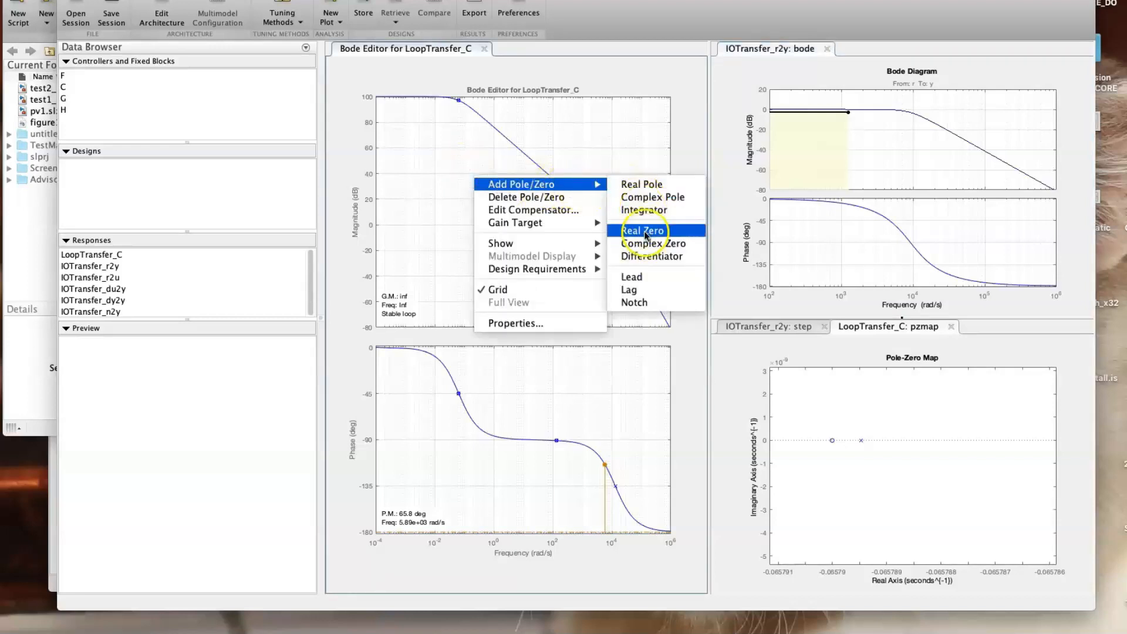
click(644, 211)
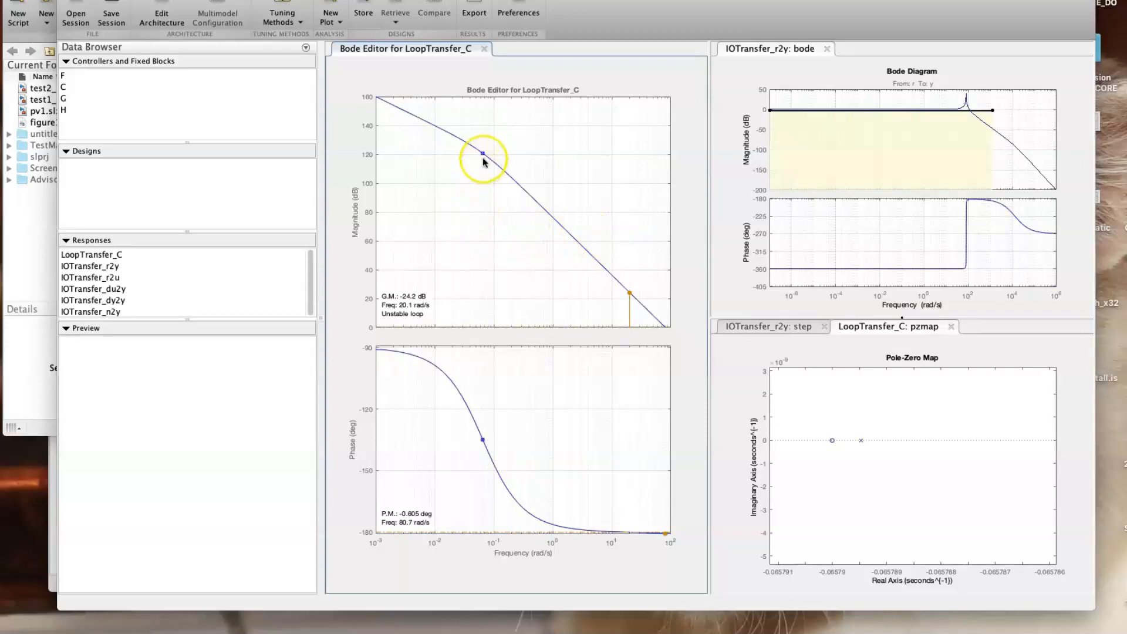
- Add a real zero to the compensator on top of the low-frequency plant pole near 0.066 rad/s
right_click(465, 177)
mouse_move(496, 188)
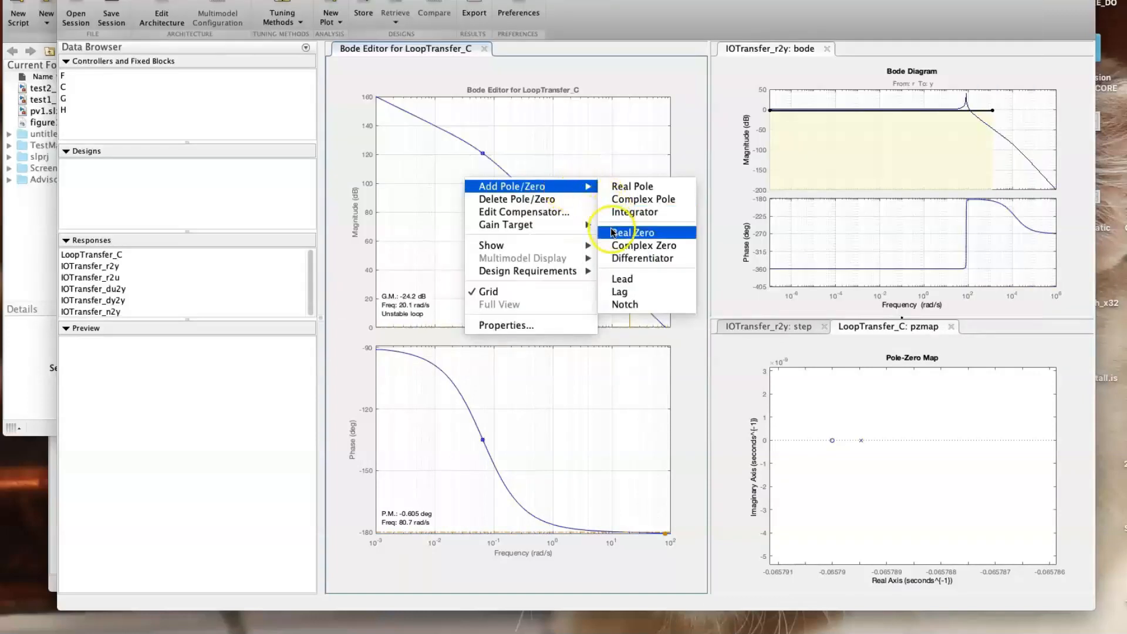
click(612, 232)
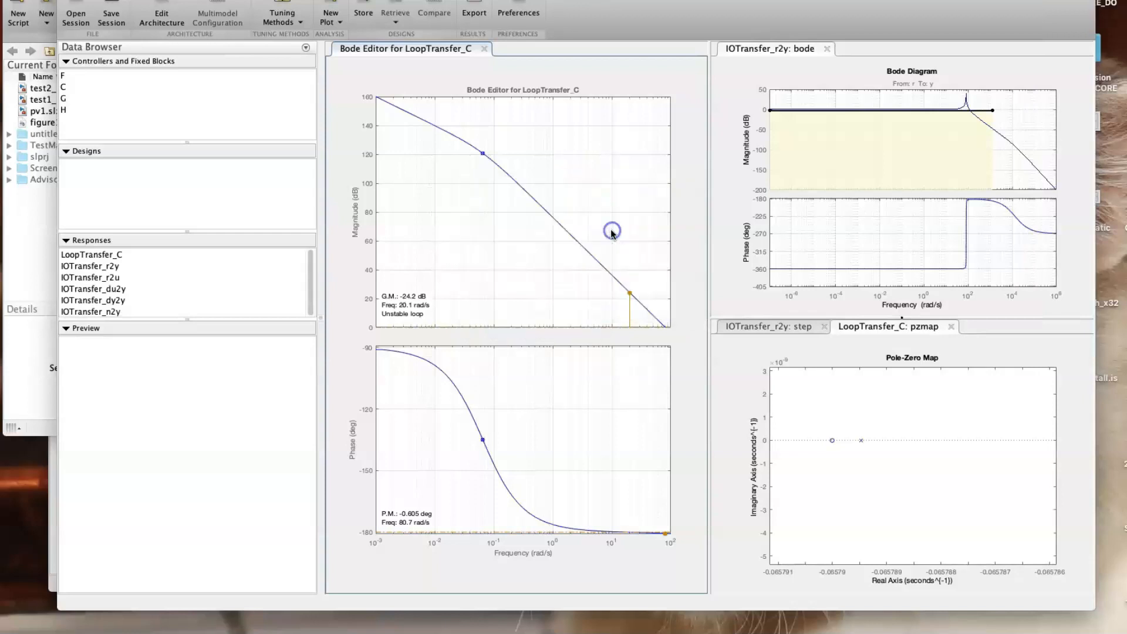
click(483, 155)
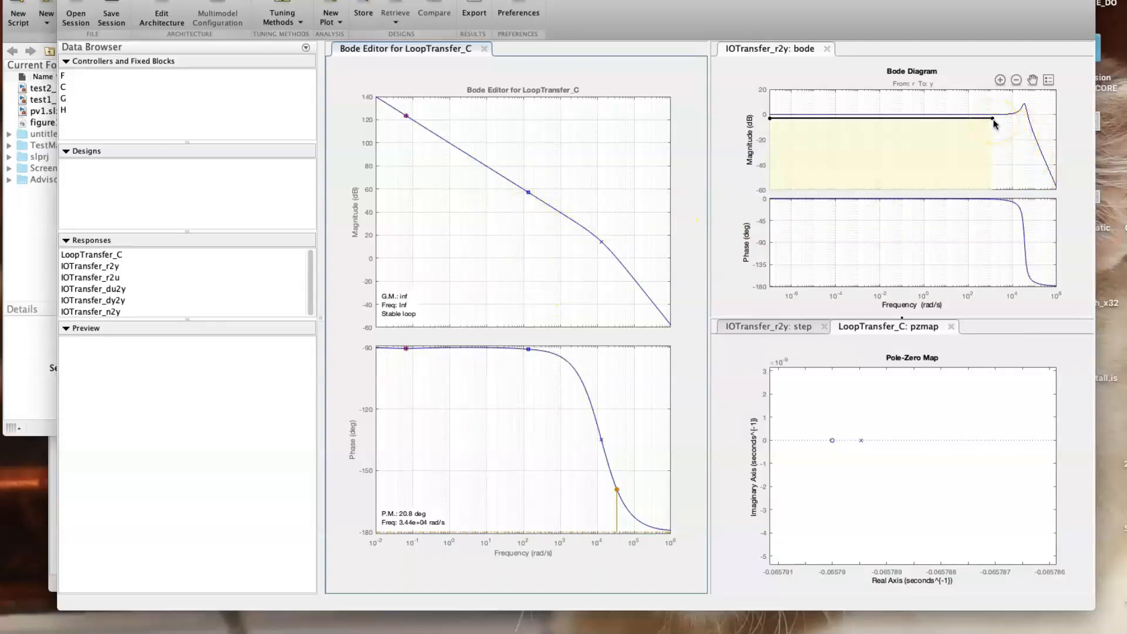
- Lower the gain of C to about 0.186 so the closed-loop magnitude curve meets the end of the -3 dB bound
click(1000, 80)
drag(973, 105, 1006, 141)
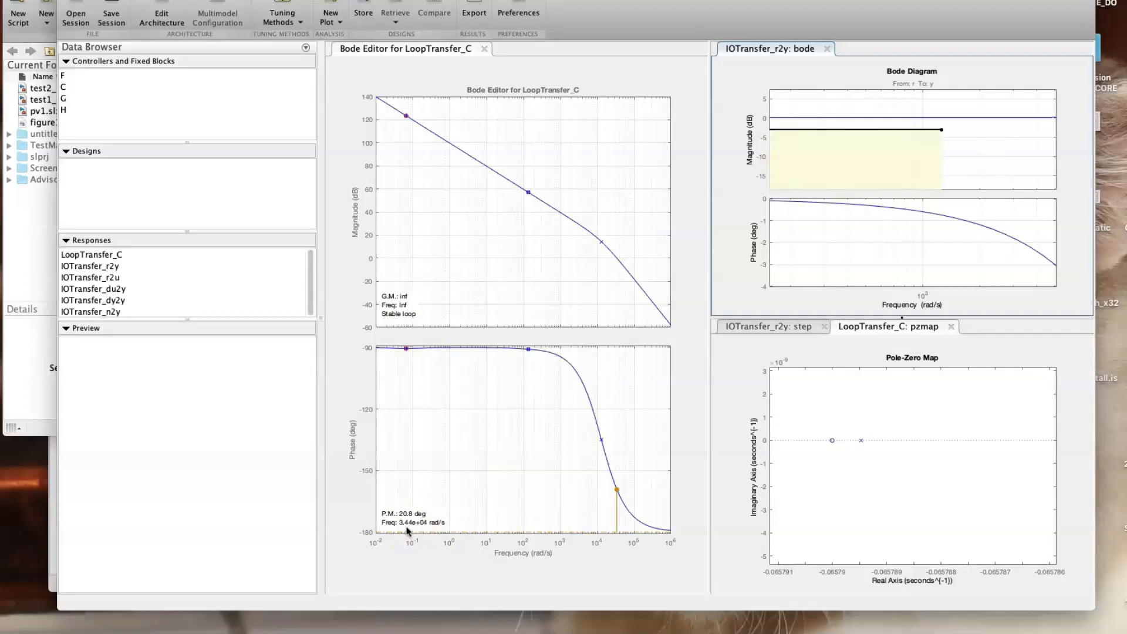
click(498, 173)
drag(502, 178, 502, 196)
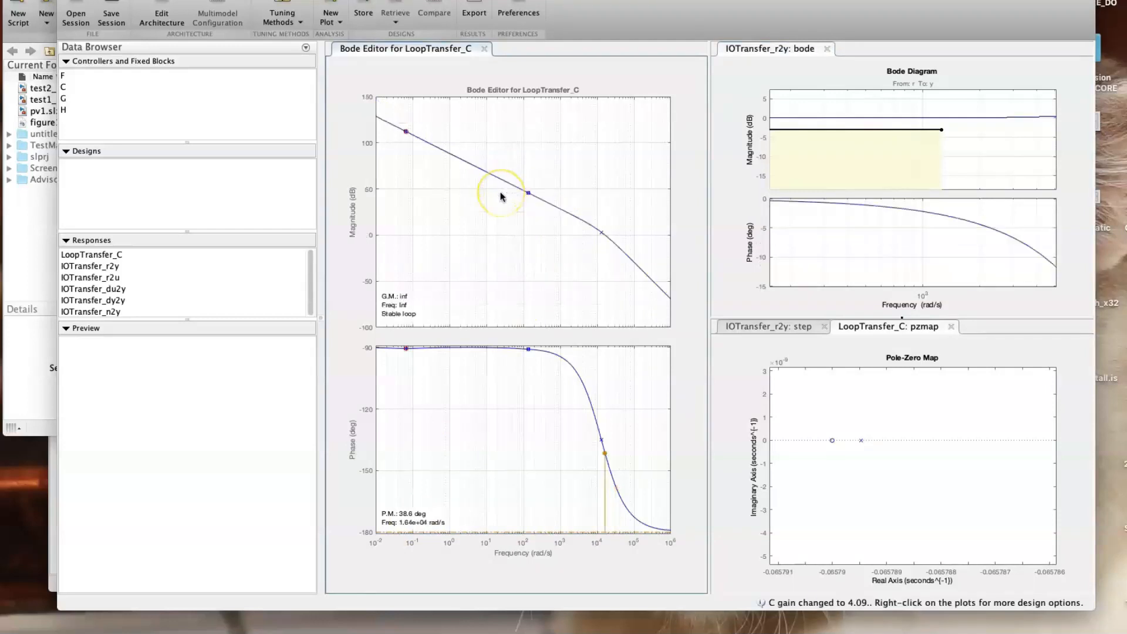
click(503, 187)
drag(504, 187, 504, 207)
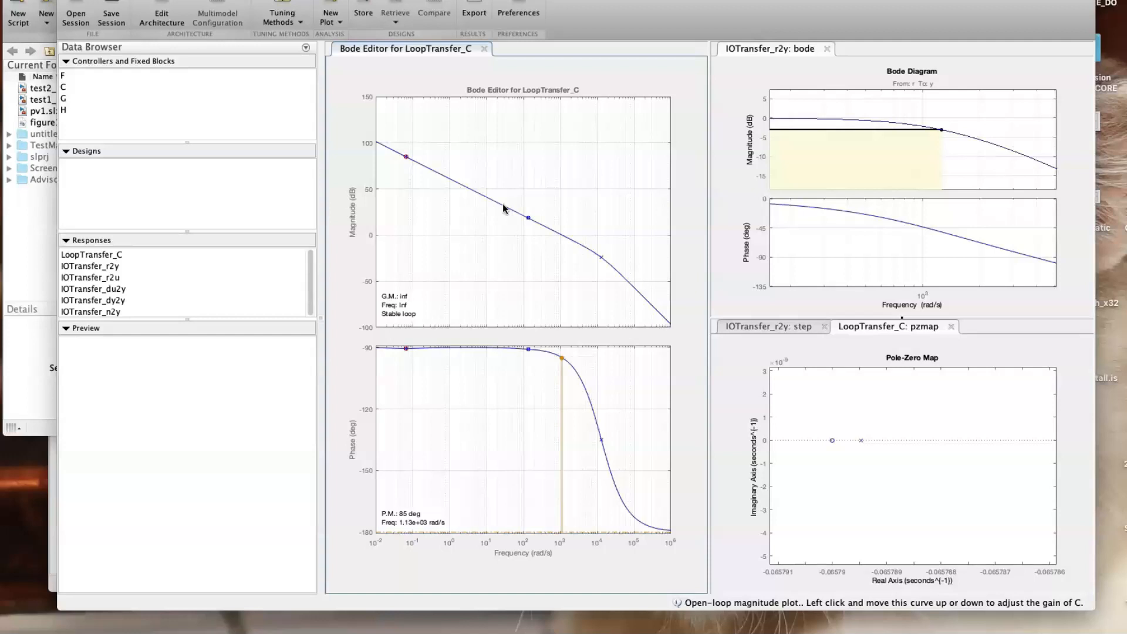
drag(562, 236, 566, 236)
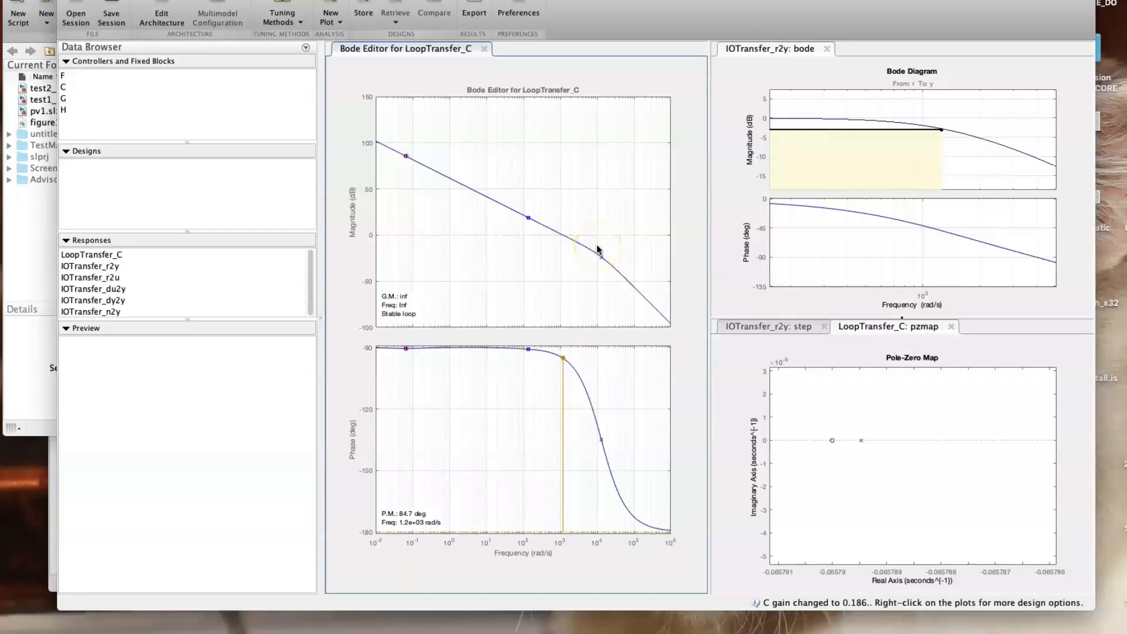
click(511, 256)
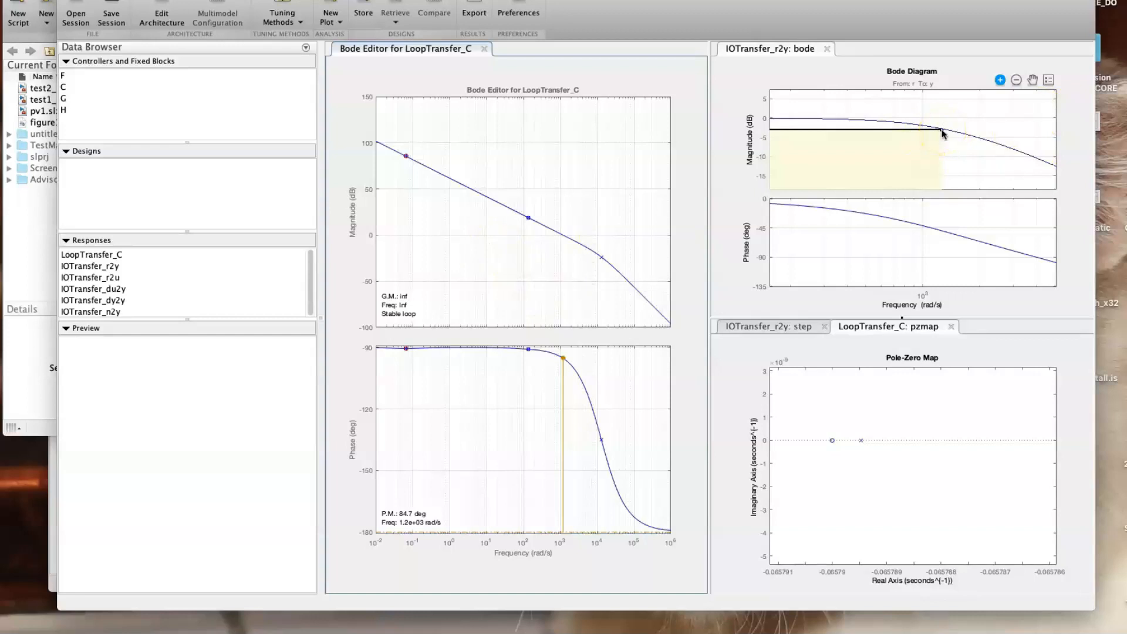
click(510, 109)
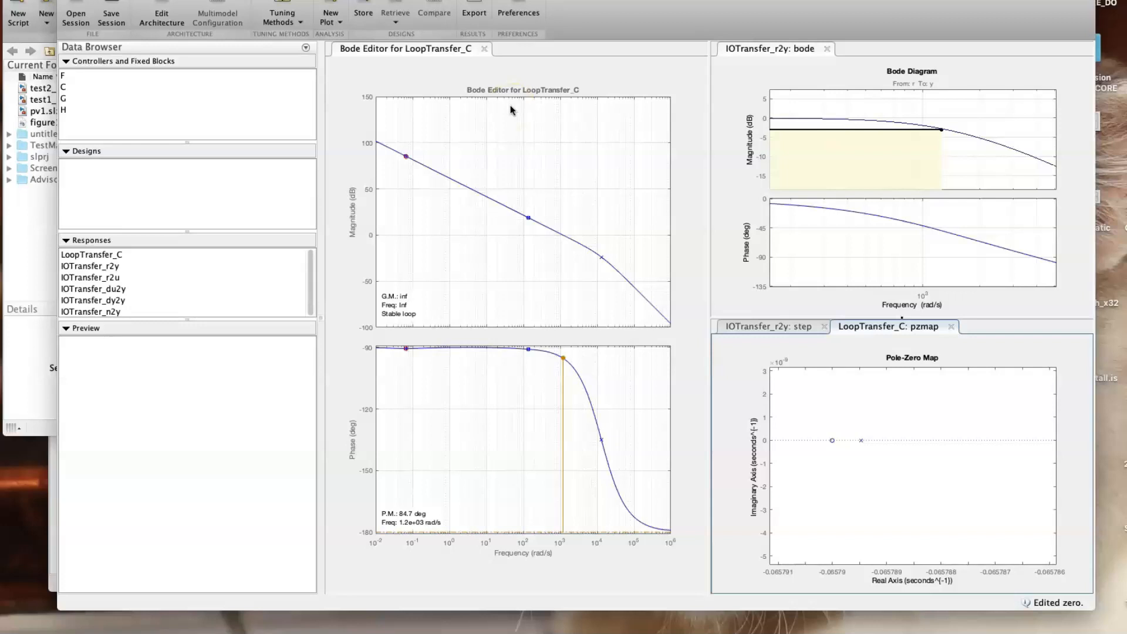
drag(510, 109, 538, 275)
- Display the step response of IOTransfer_r2y and examine it together with the loop's phase margin and crossover frequency
click(767, 327)
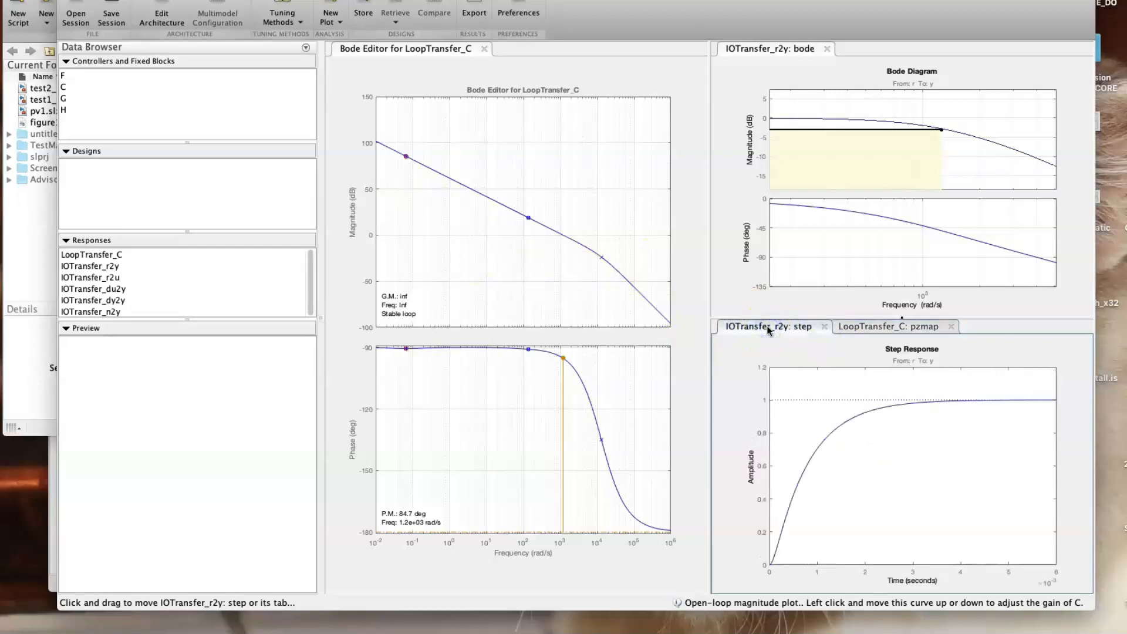
drag(1024, 520, 1000, 420)
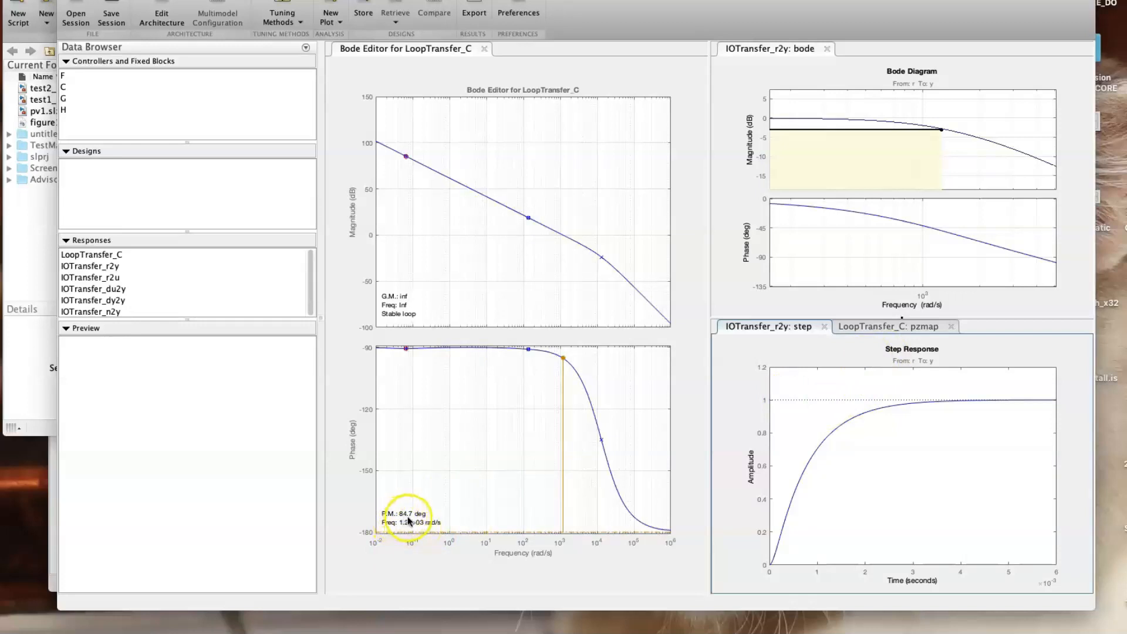
click(520, 442)
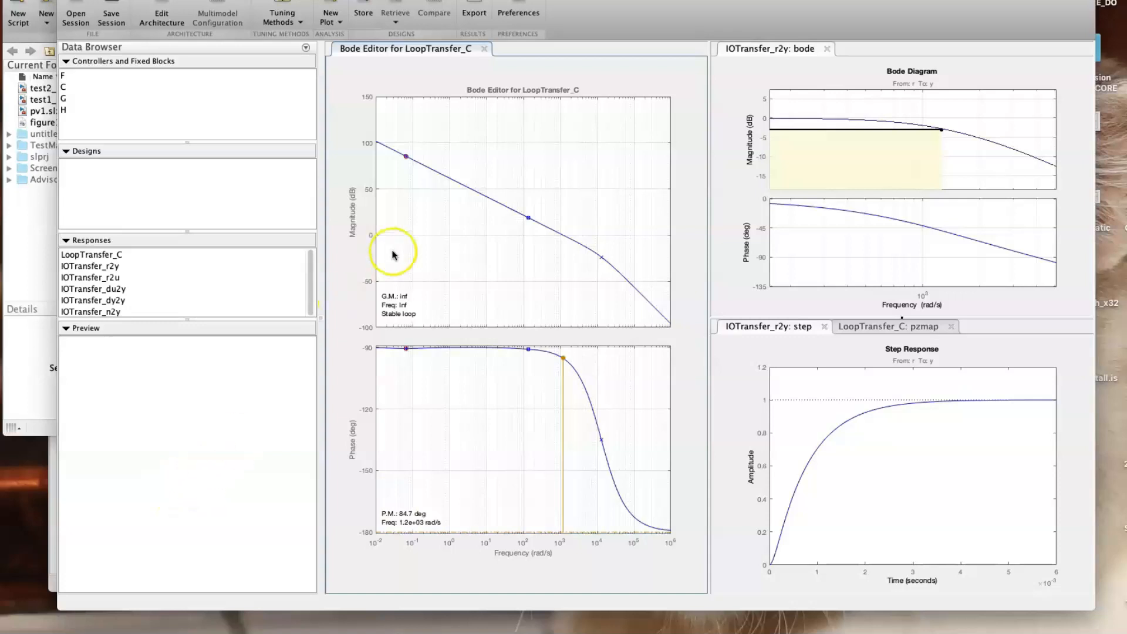
- Export only the compensator C of the current design to the MATLAB workspace under the name Csp
click(476, 7)
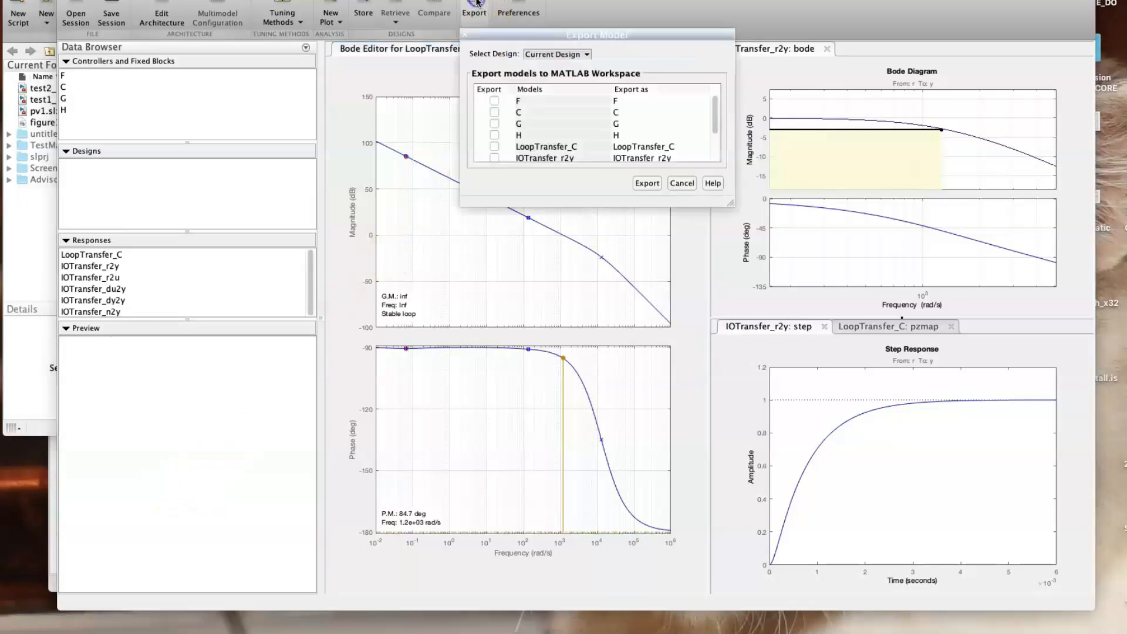
double_click(624, 113)
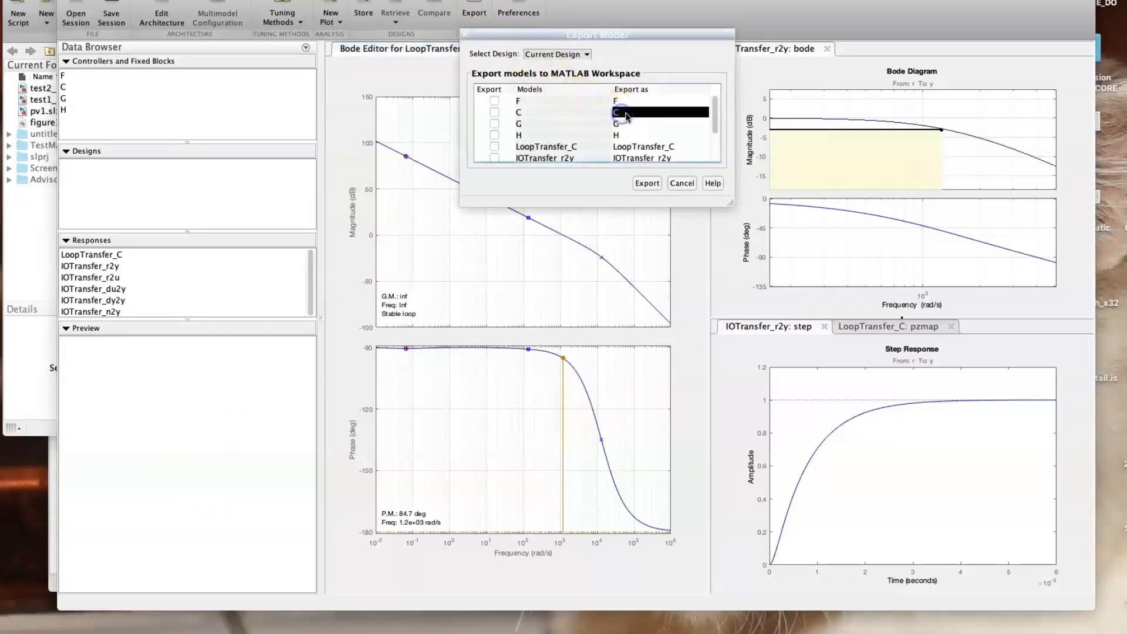
click(628, 114)
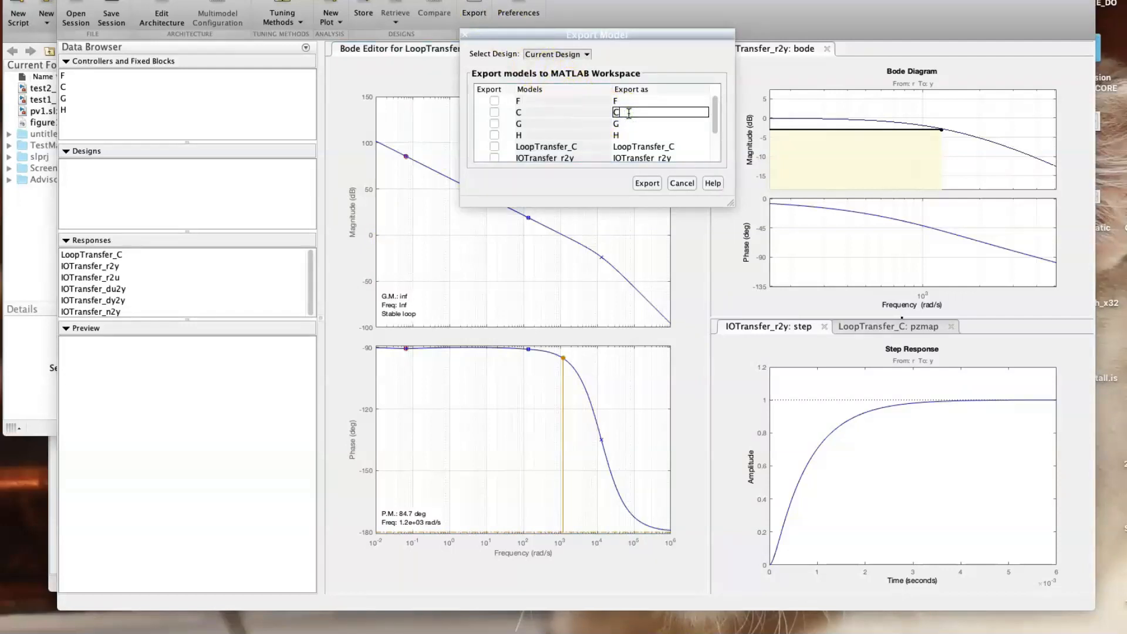
text(sp)
click(643, 183)
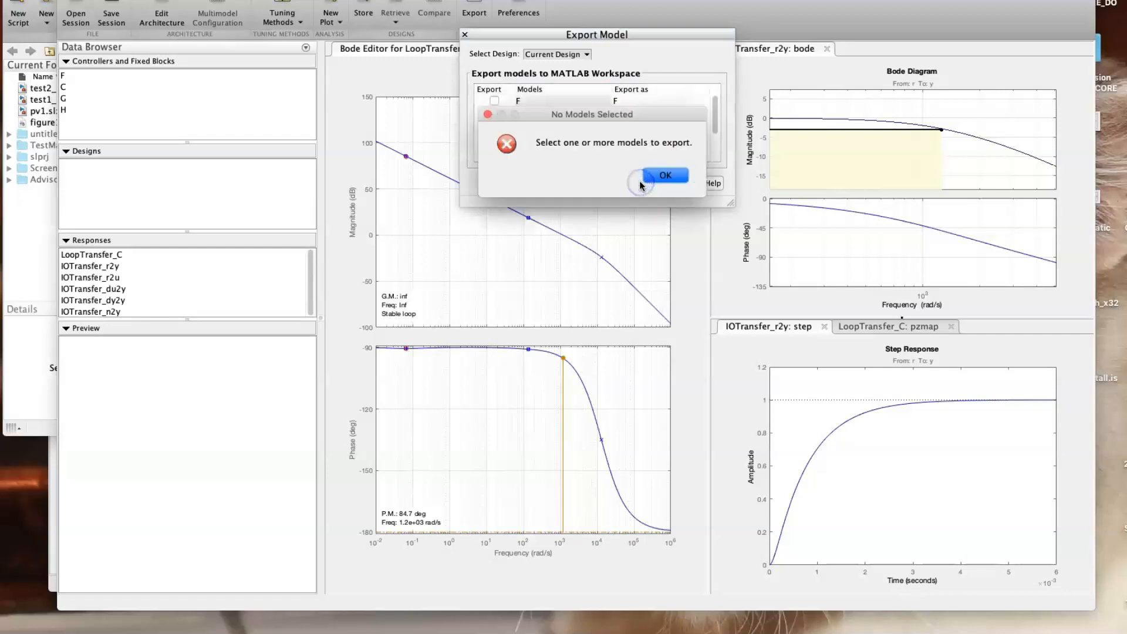
click(667, 176)
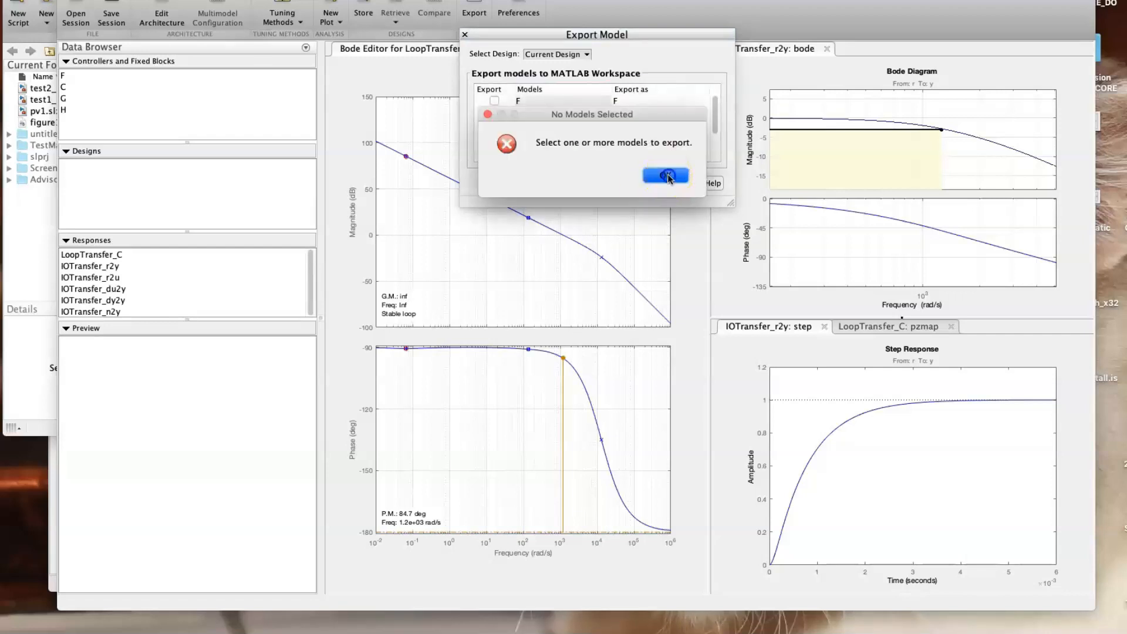
click(495, 112)
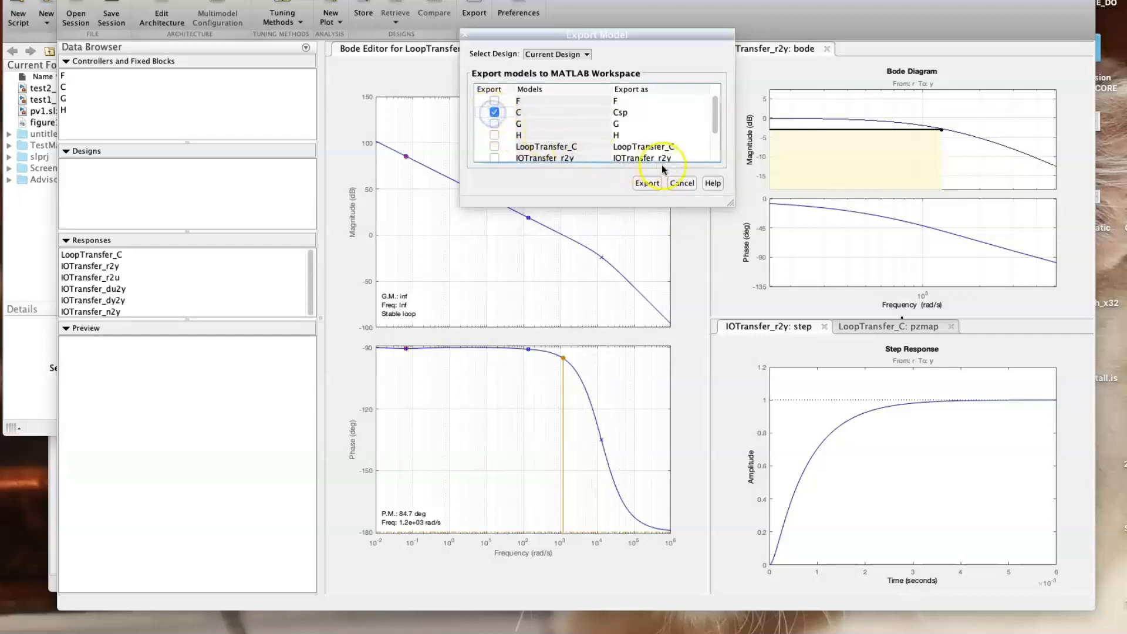
click(647, 183)
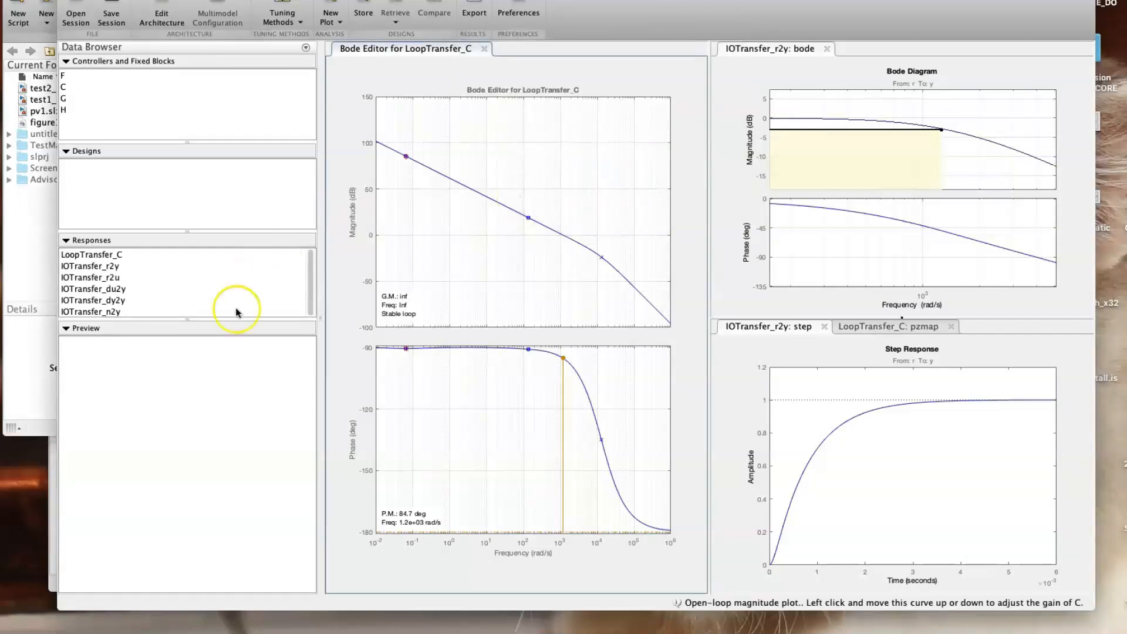
- Switch to the main MATLAB window and display the torque-loop compensator C in the Command Window
click(31, 347)
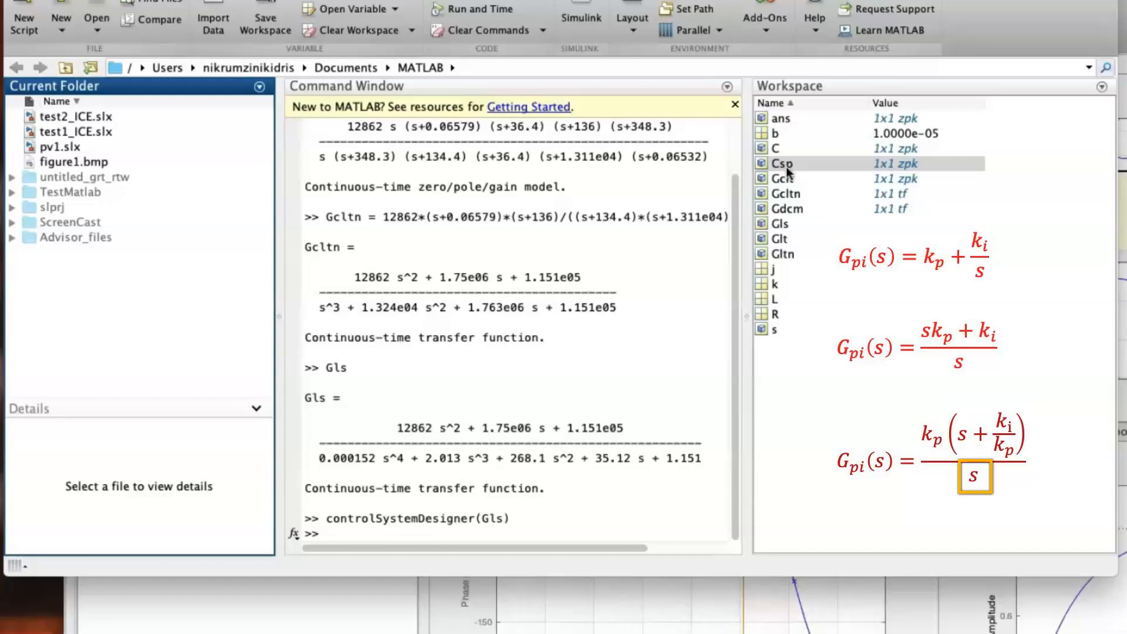
click(380, 534)
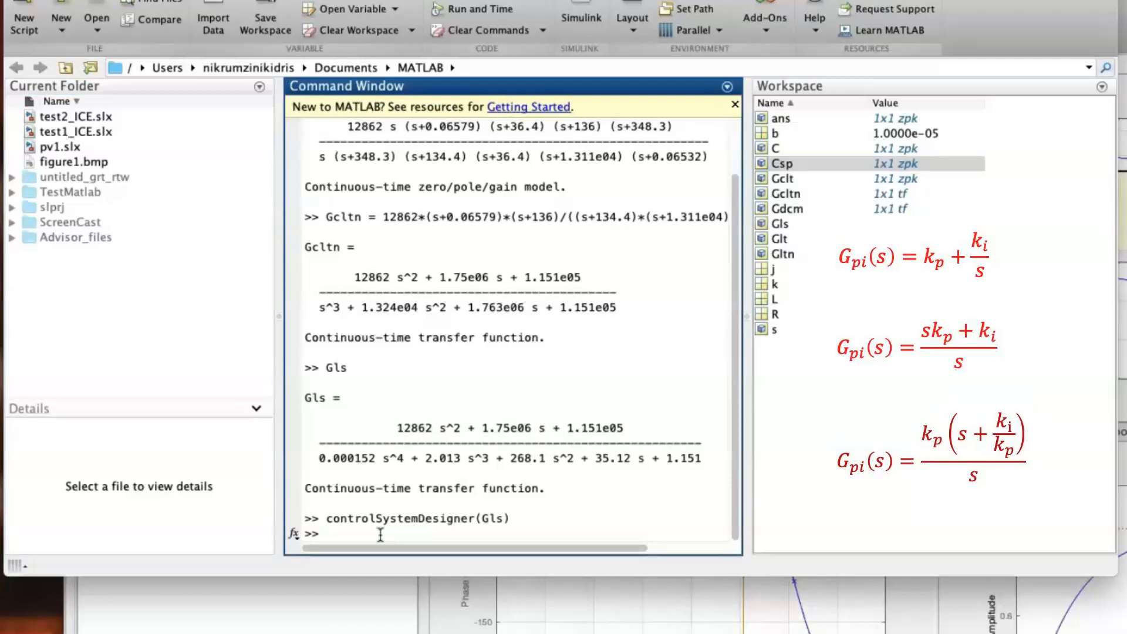
text(C)
key(Return)
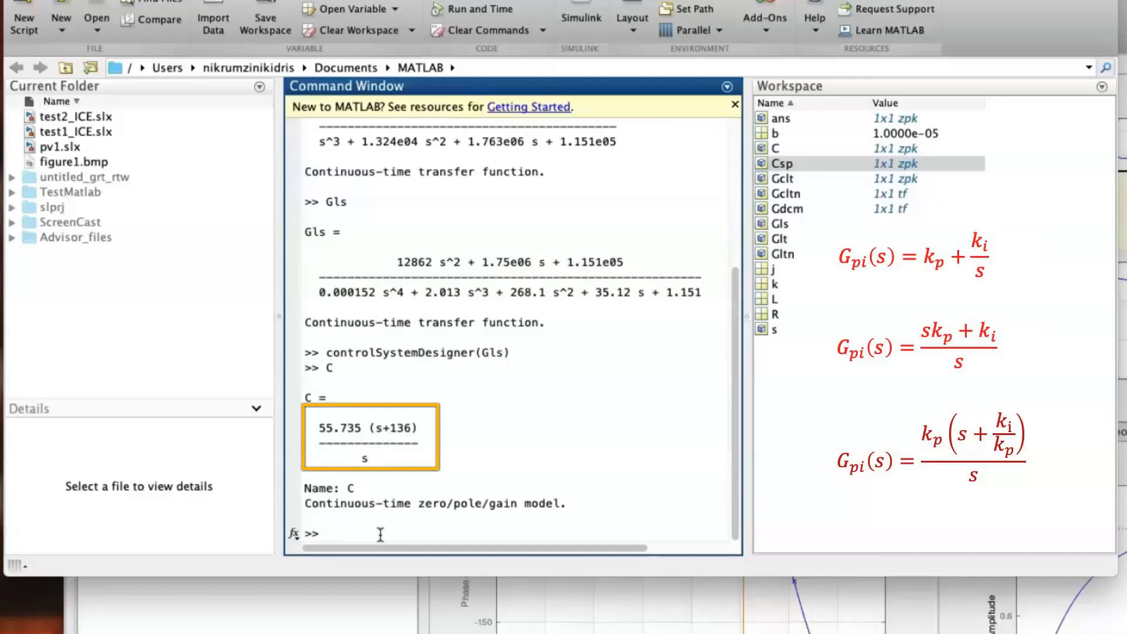
- Display the exported speed-loop compensator Csp in the Command Window
click(388, 534)
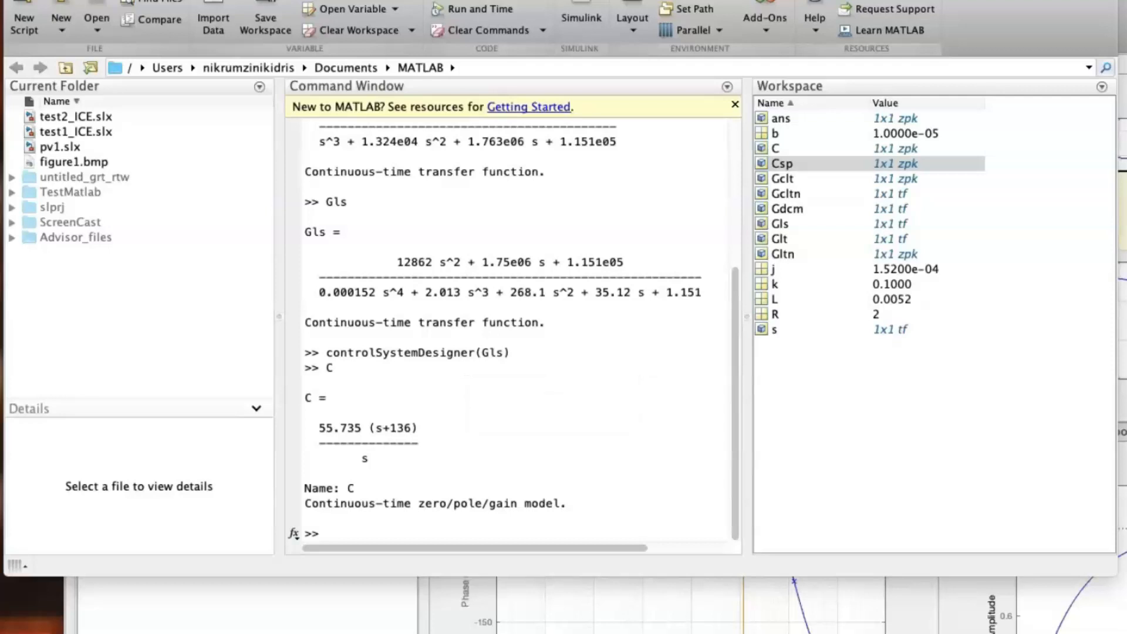
click(343, 532)
text(Cs)
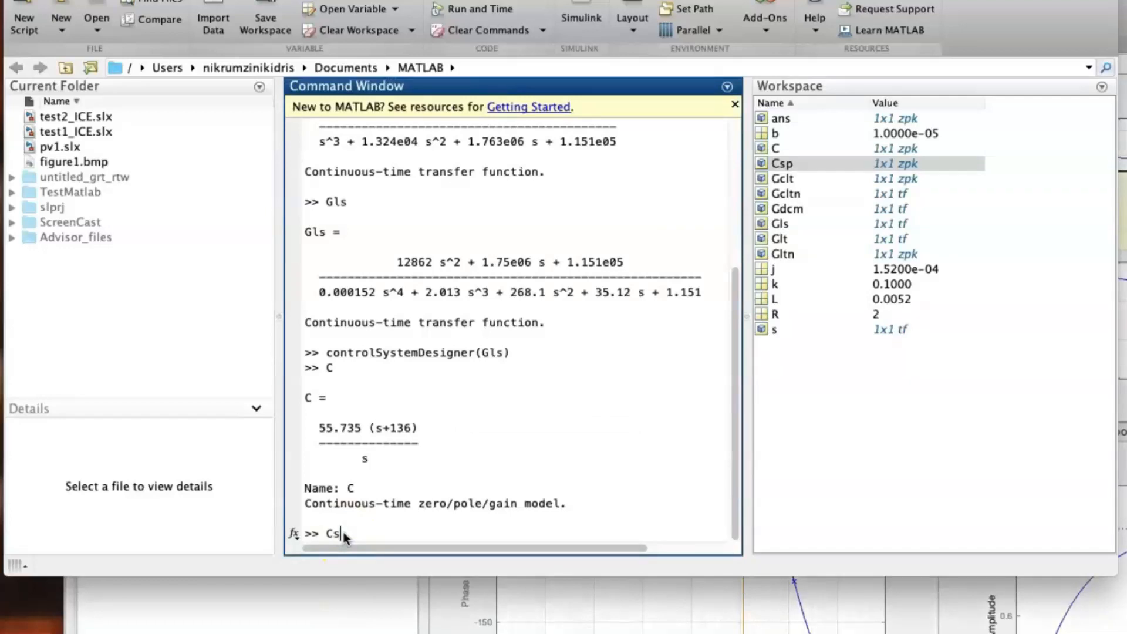
text(p)
key(Return)
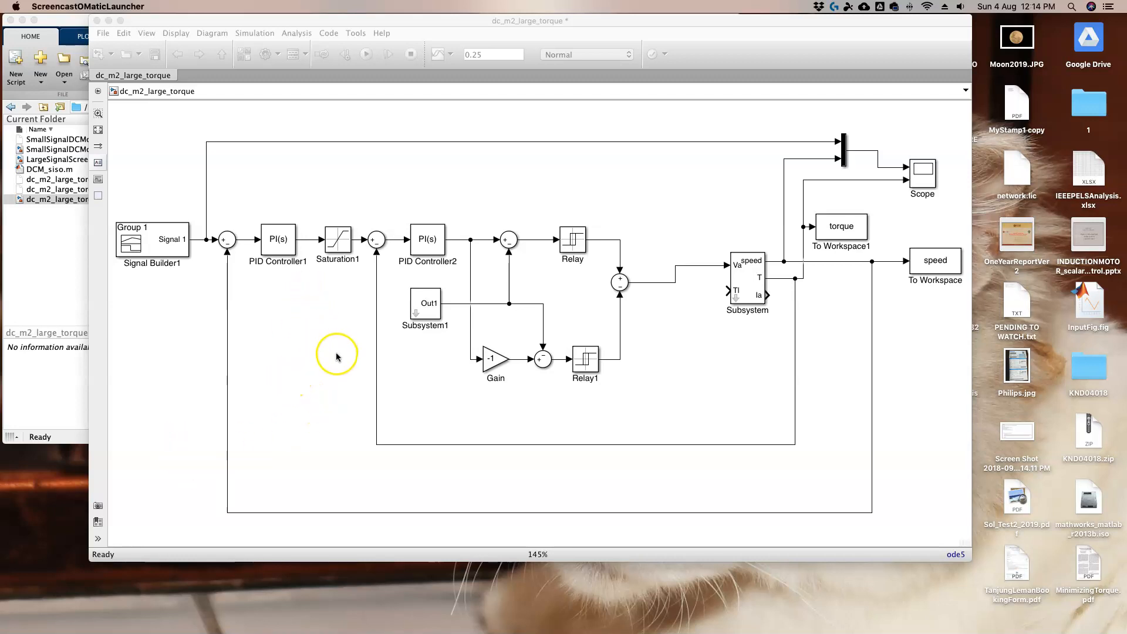
- Set PID Controller2 in the dc_m2_large_torque model to a proportional gain of 55.375 and an integral gain of 7580
double_click(426, 241)
double_click(523, 228)
text(55.375)
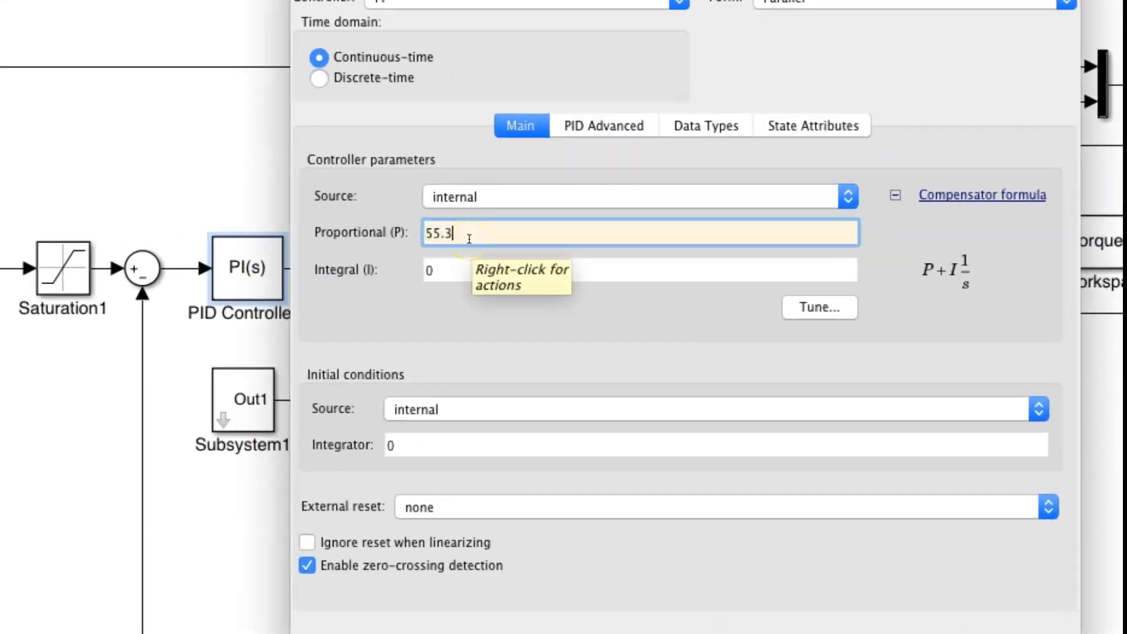
key(Tab)
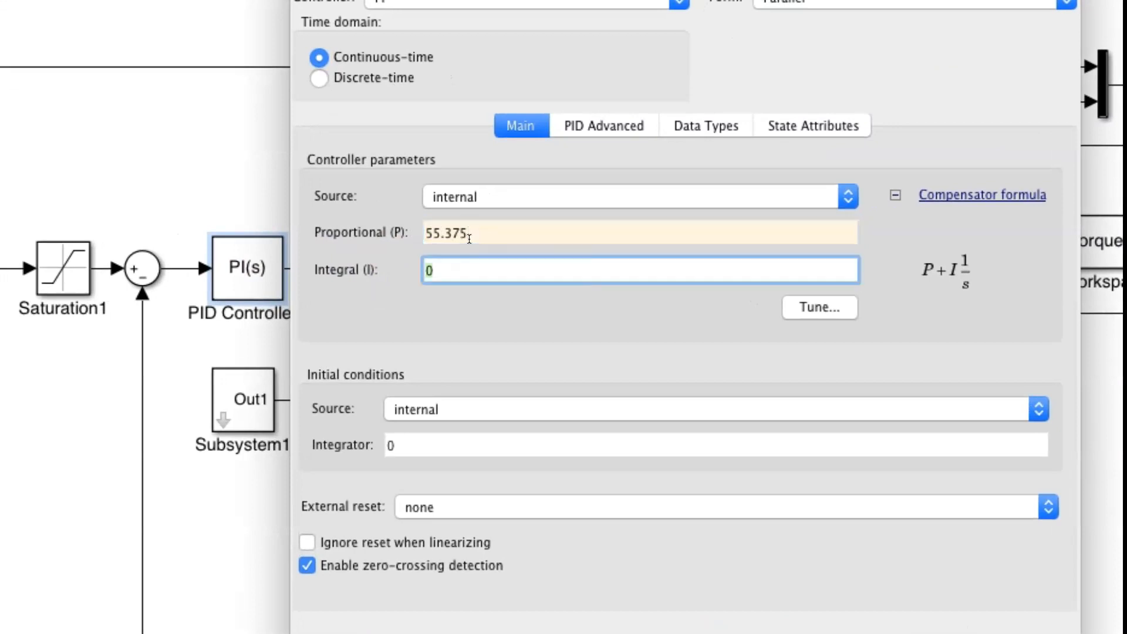
text(7580)
key(Return)
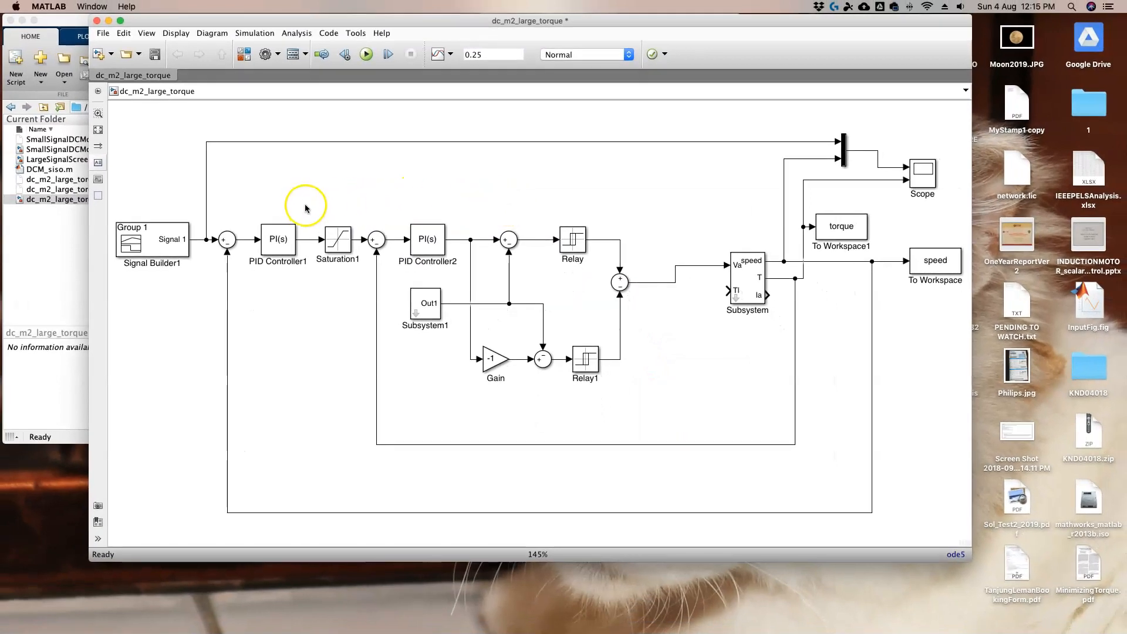
- Set PID Controller1 to a proportional gain of 0.18636 and an integral gain of 0.01243
click(278, 240)
double_click(278, 241)
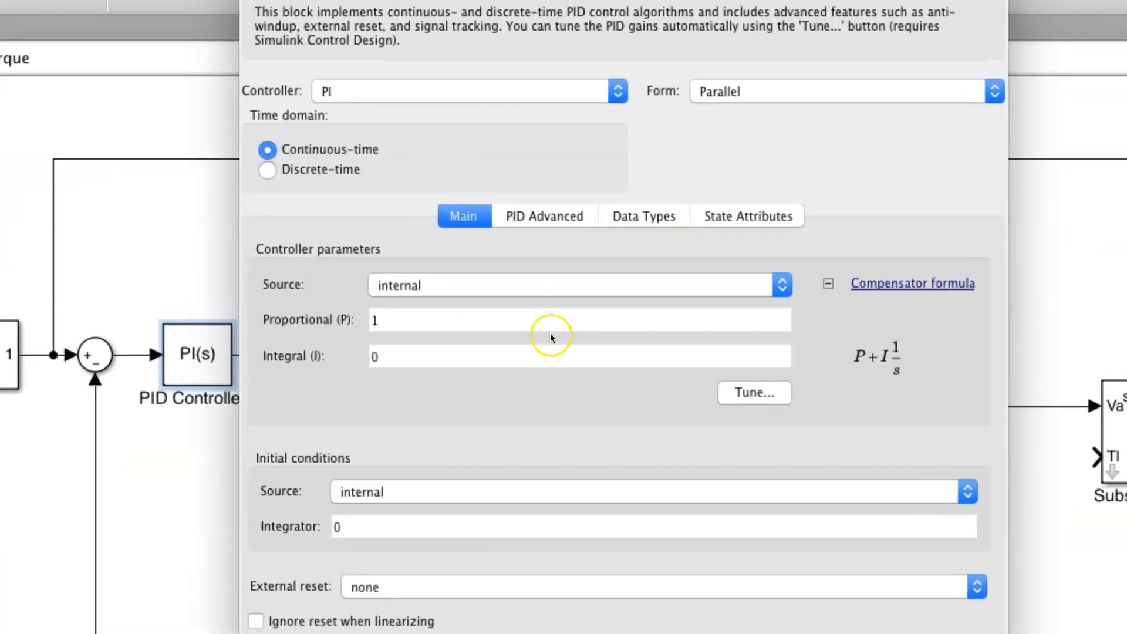
double_click(529, 322)
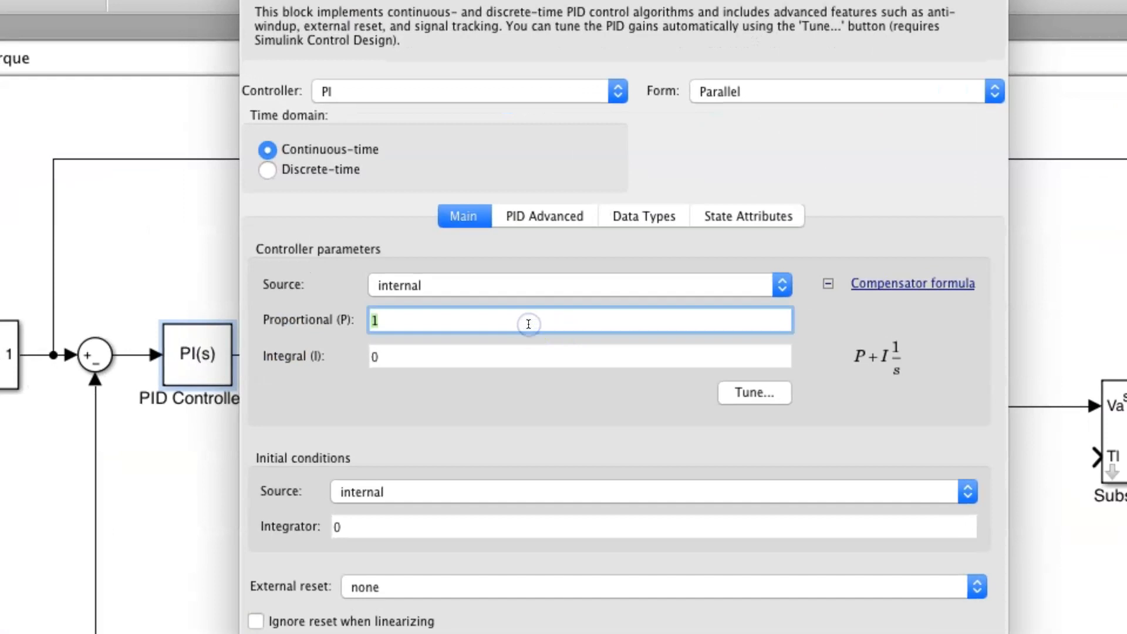
text(0.)
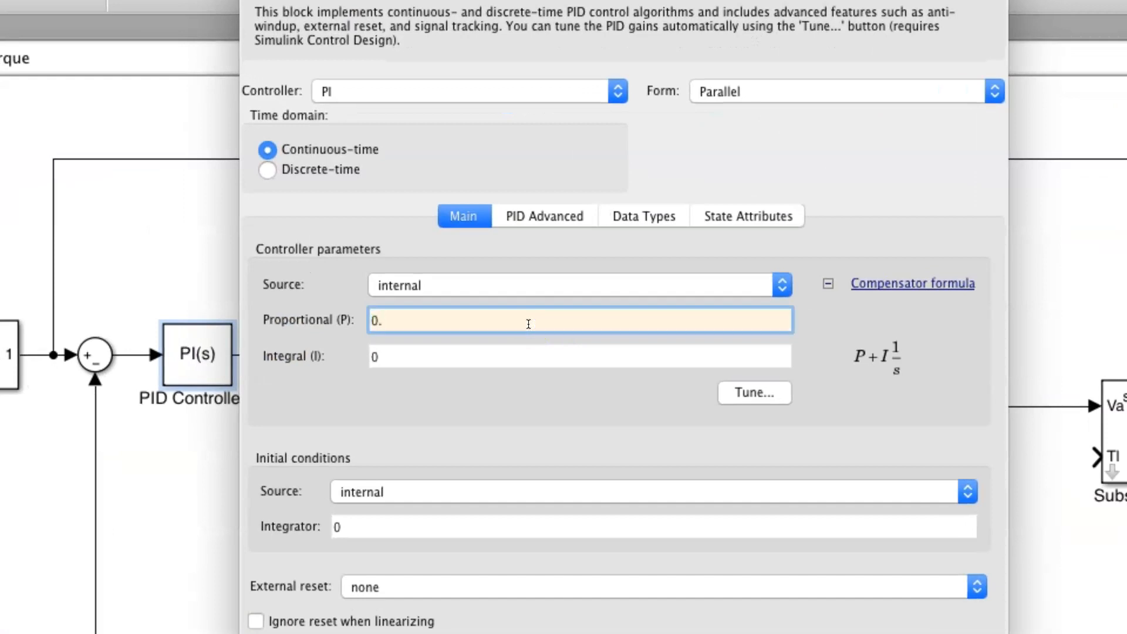
text(18636)
key(Tab)
text(0.0124)
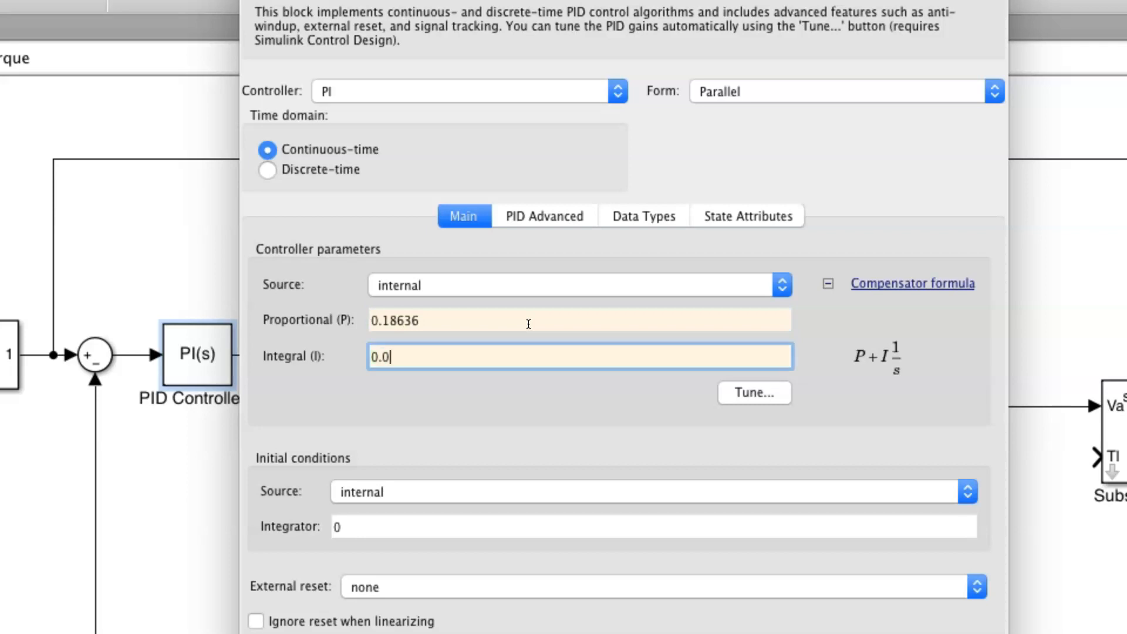
text(3)
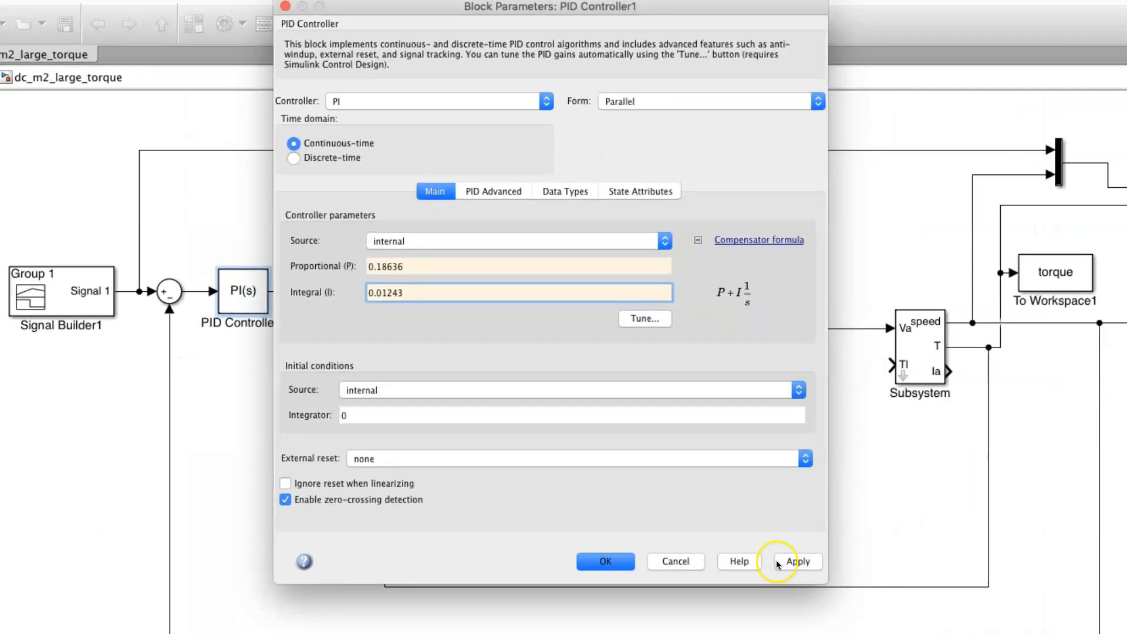
click(531, 427)
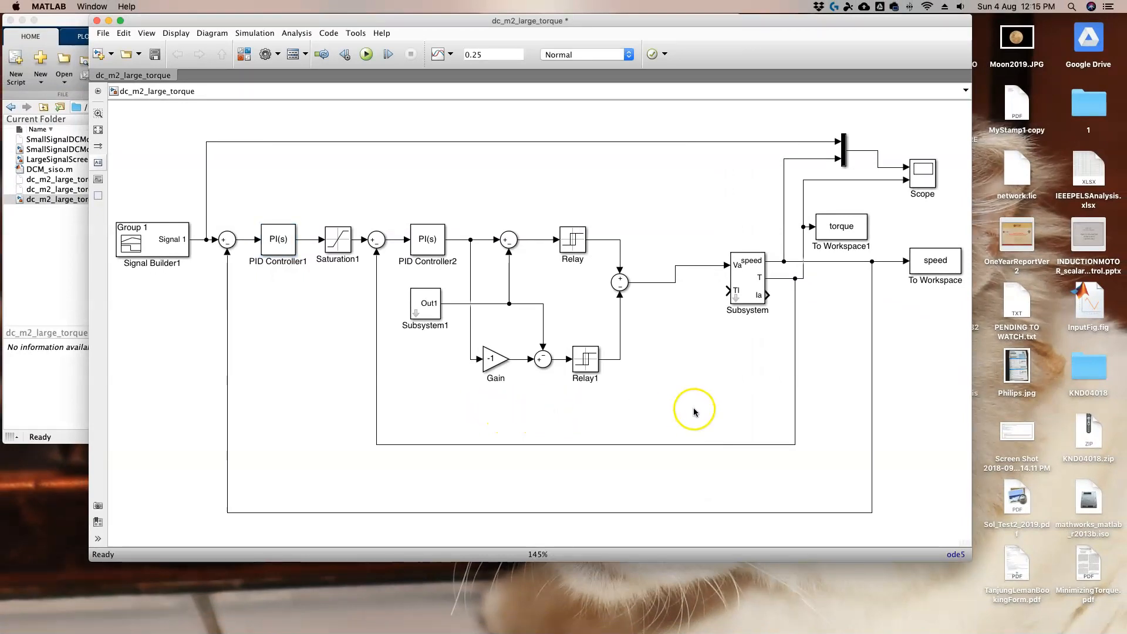
- Review the frequency and peak voltage of Subsystem1 and the motor parameters of the Subsystem block
click(427, 307)
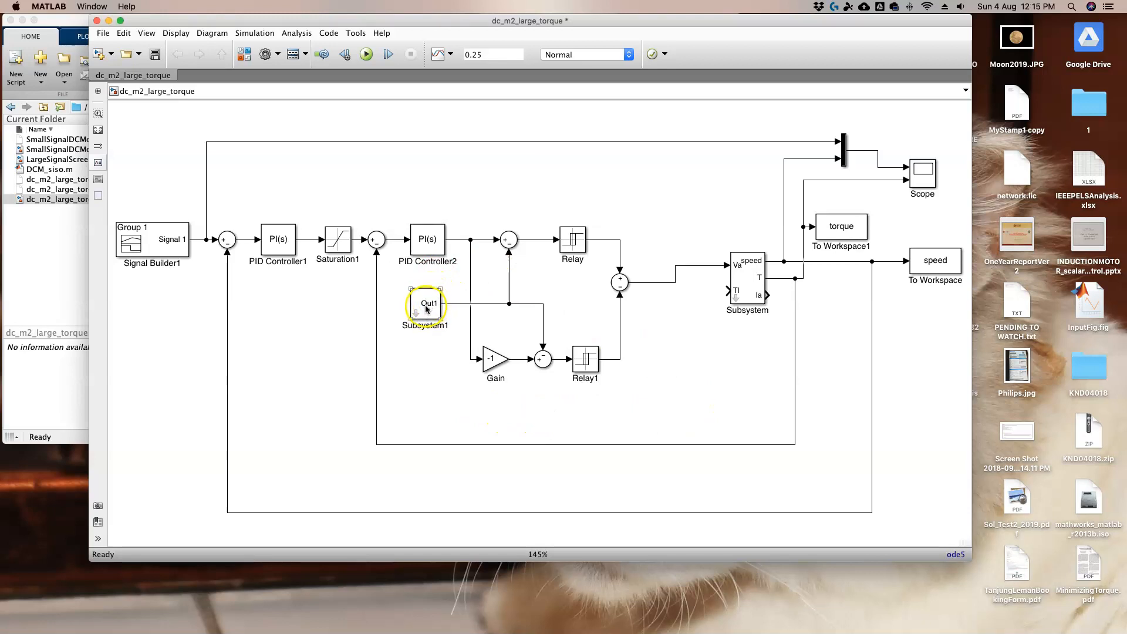
double_click(426, 307)
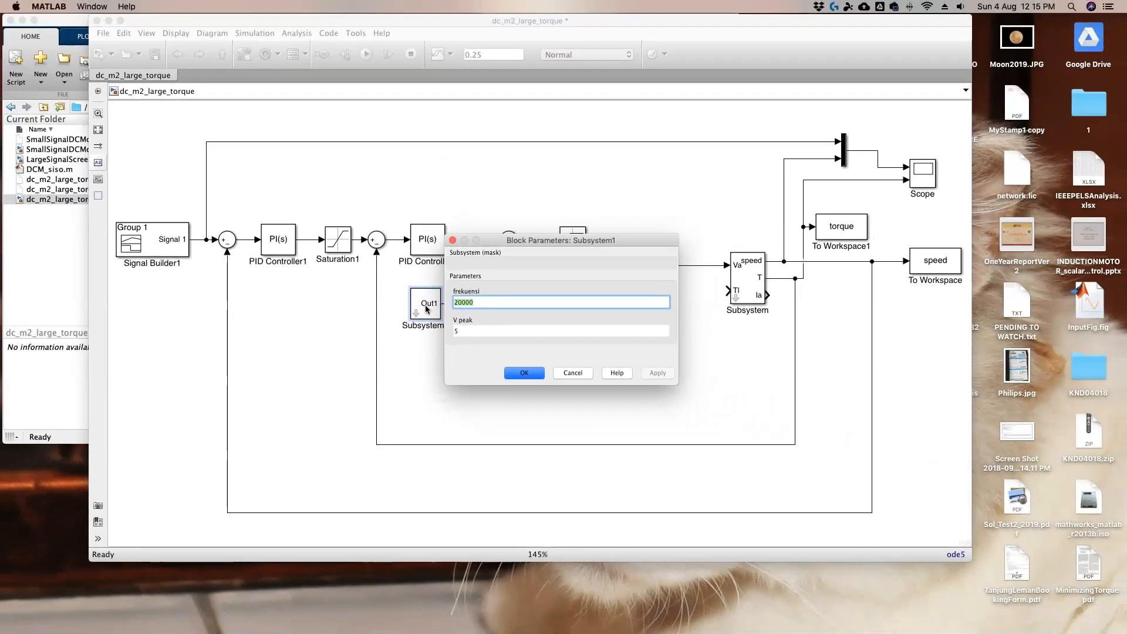
click(531, 373)
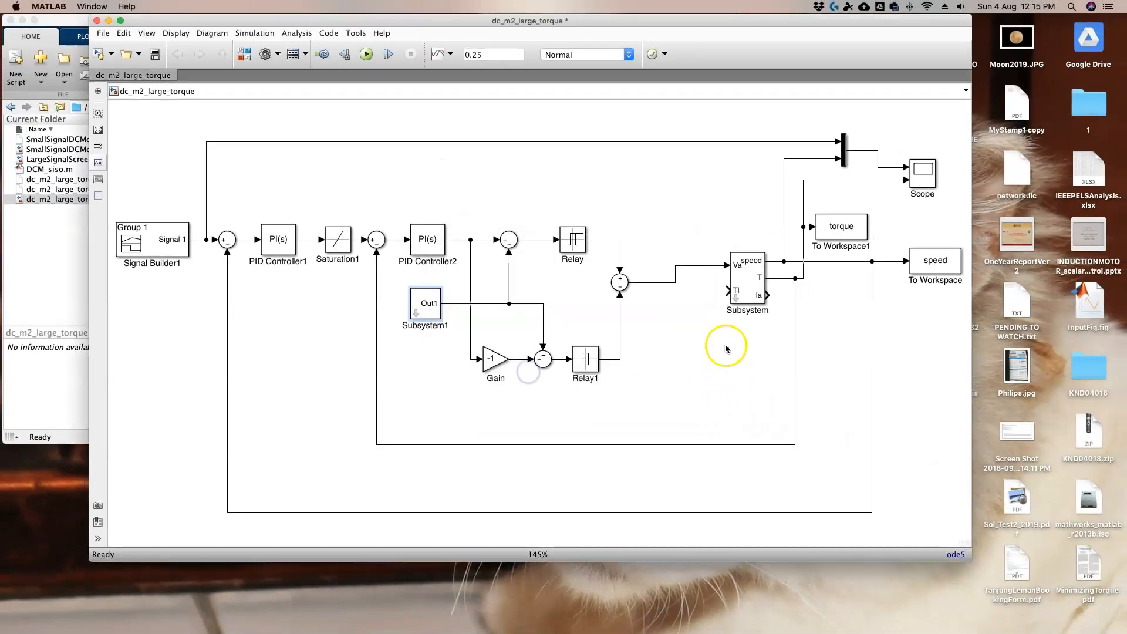
double_click(752, 280)
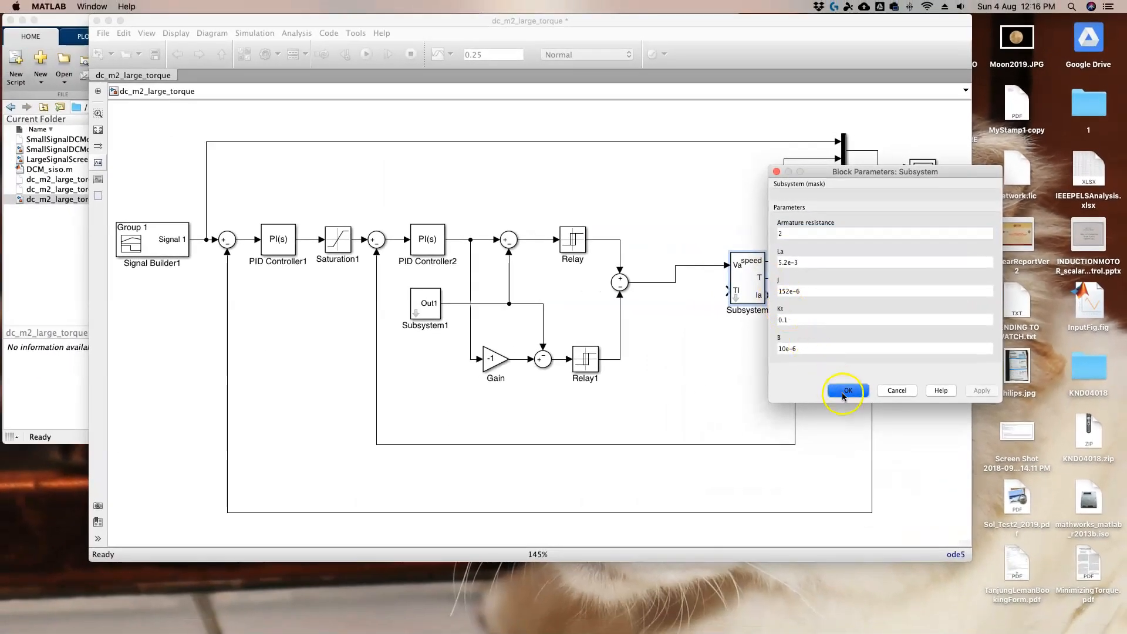
click(846, 392)
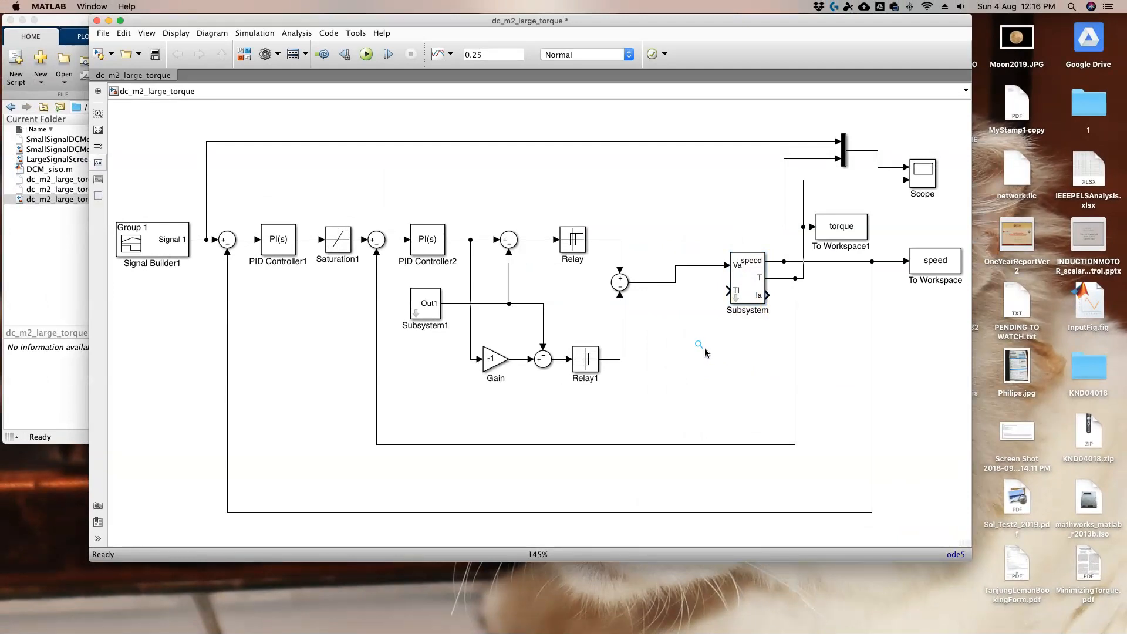
- Review the speed reference waveform defined in Signal Builder1 and close its window
click(159, 254)
double_click(159, 254)
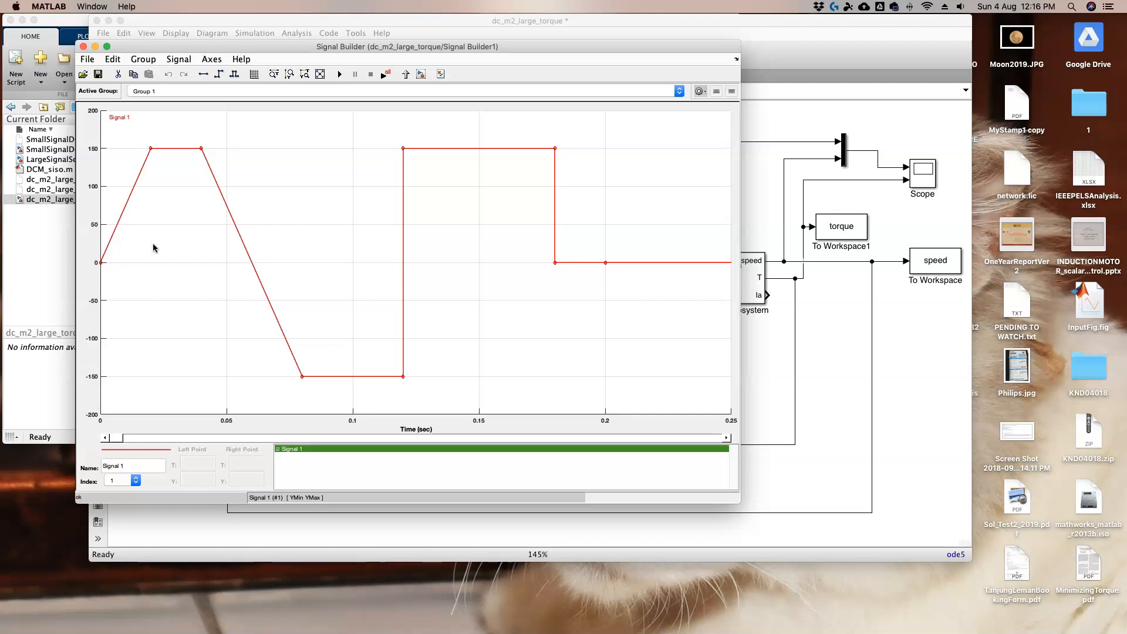
click(83, 46)
click(424, 239)
click(508, 186)
click(913, 170)
click(915, 140)
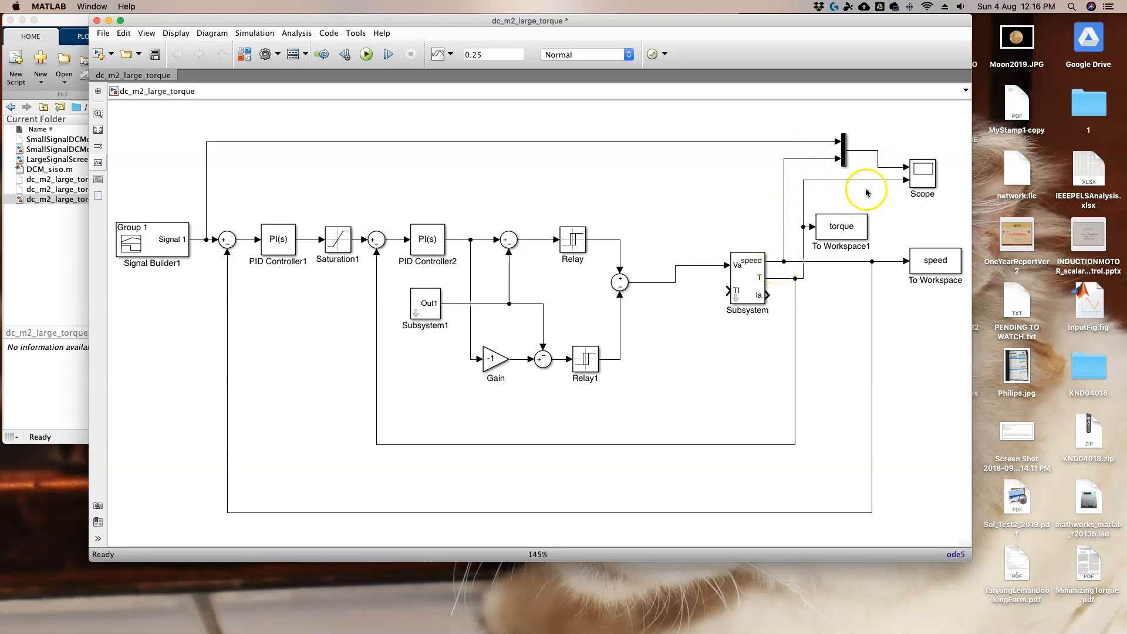
drag(810, 256, 773, 284)
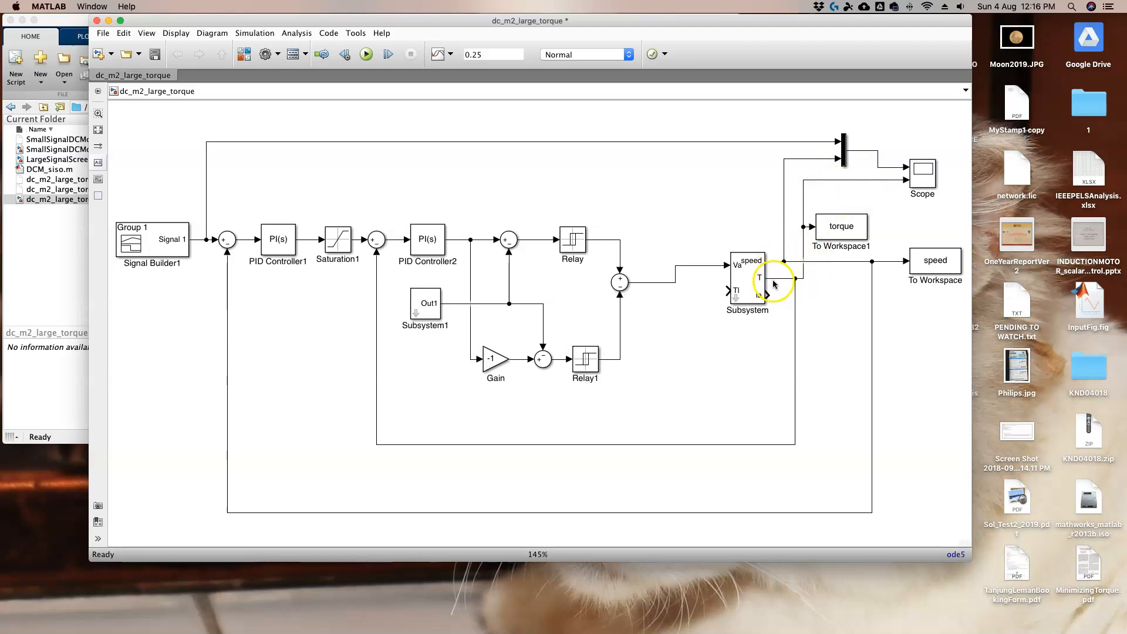
click(602, 184)
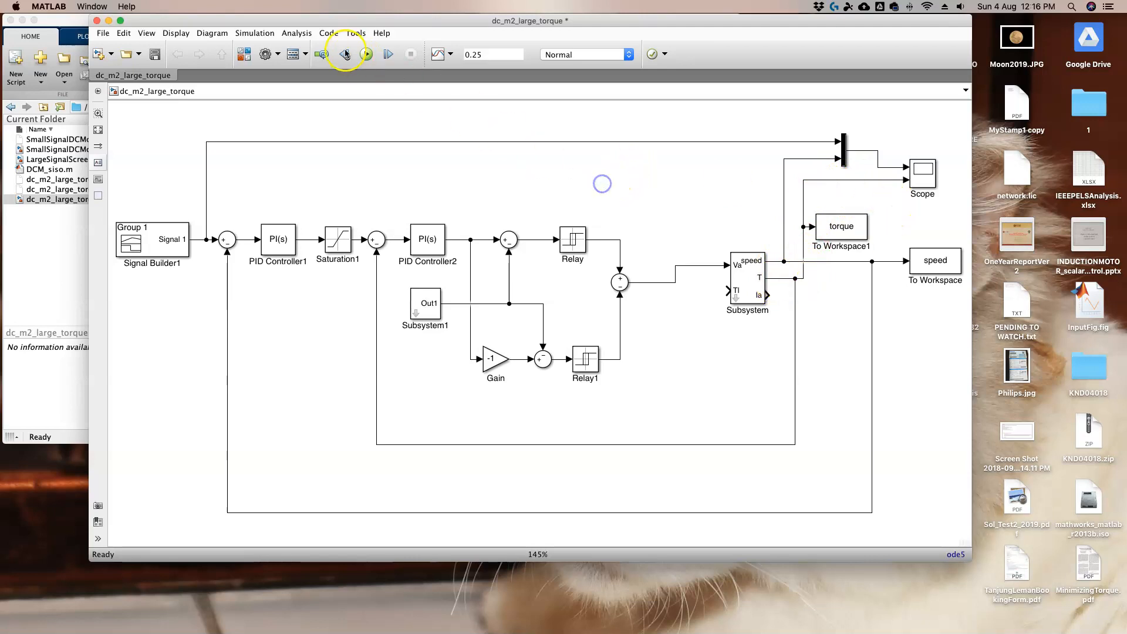
- Run the 0.25 s simulation and examine the reference, speed and torque traces in the Scope
click(366, 55)
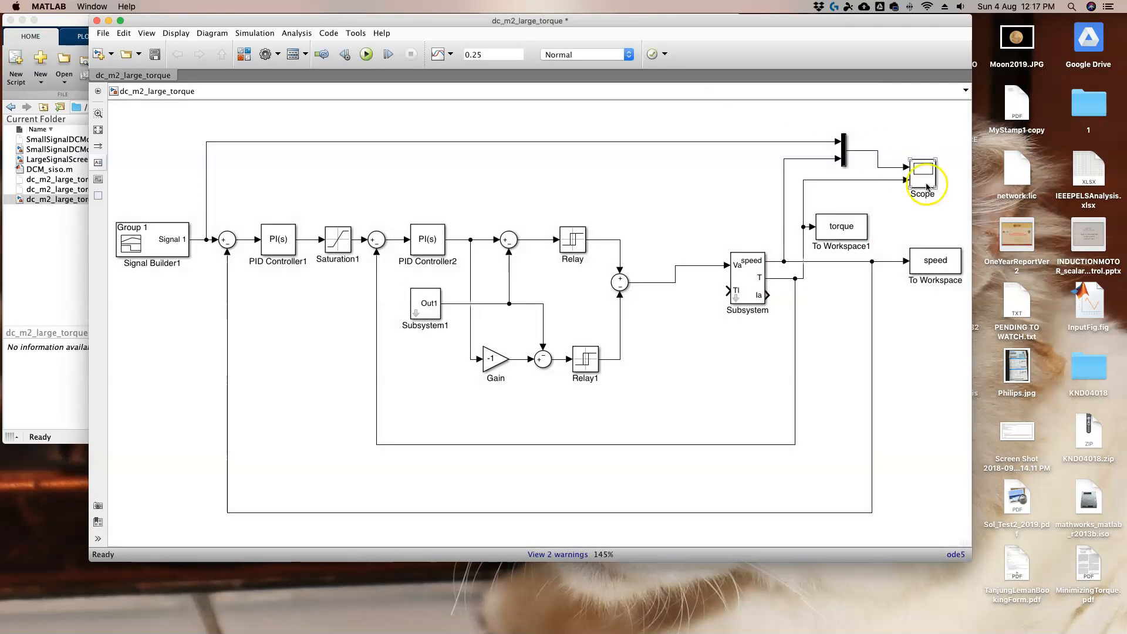
double_click(923, 177)
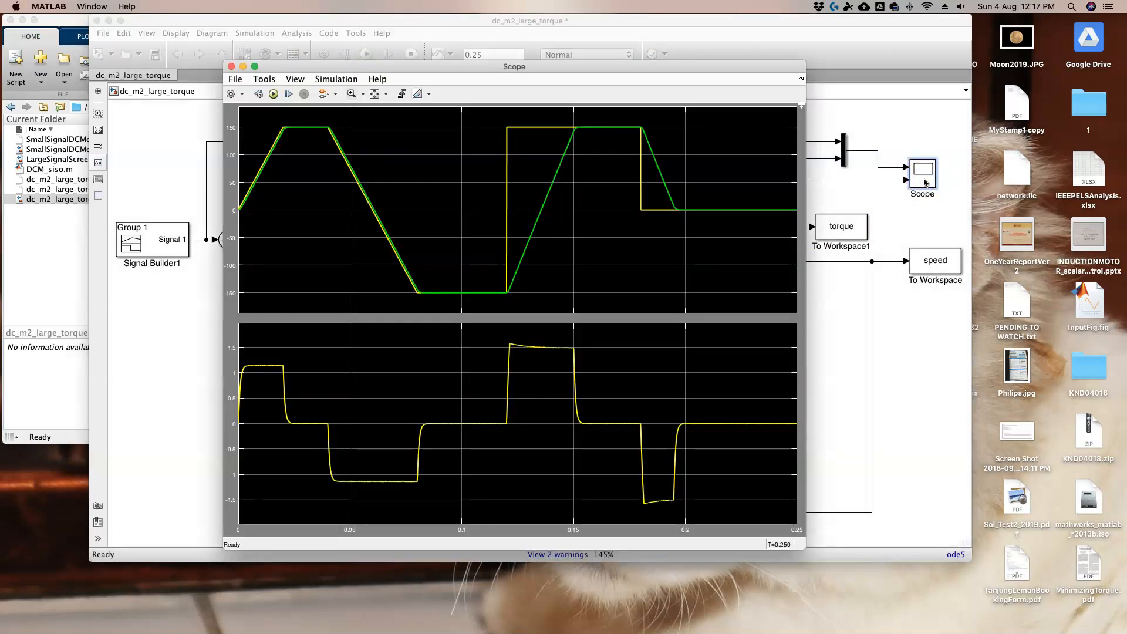
drag(456, 70, 597, 66)
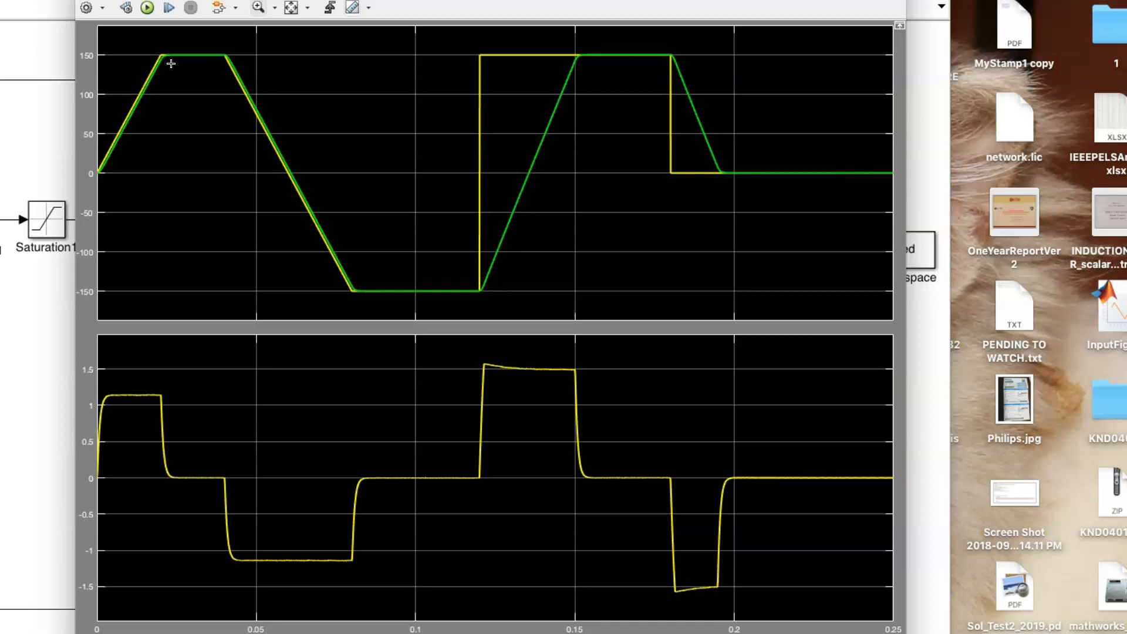
drag(171, 71, 356, 293)
drag(473, 291, 592, 62)
drag(533, 375, 562, 366)
- Return to the model and check the parameters of the Saturation1 block
click(33, 333)
click(56, 228)
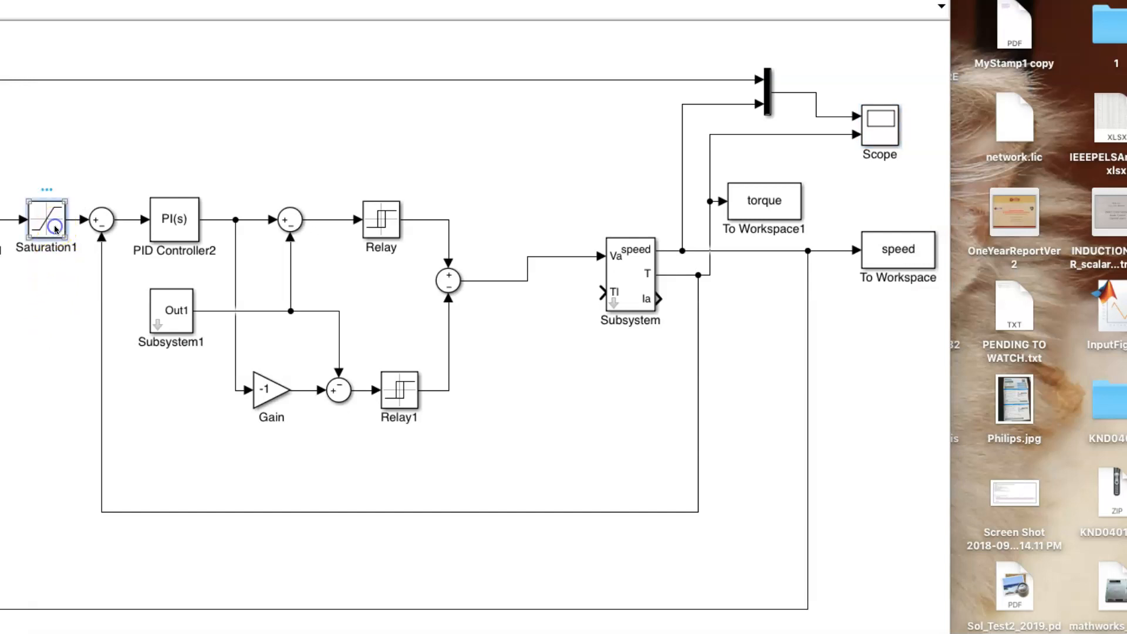
double_click(56, 228)
click(334, 352)
- Reopen the Scope, examine the torque ripple up close just before 0.15 s, and restore the full view
click(884, 129)
double_click(884, 128)
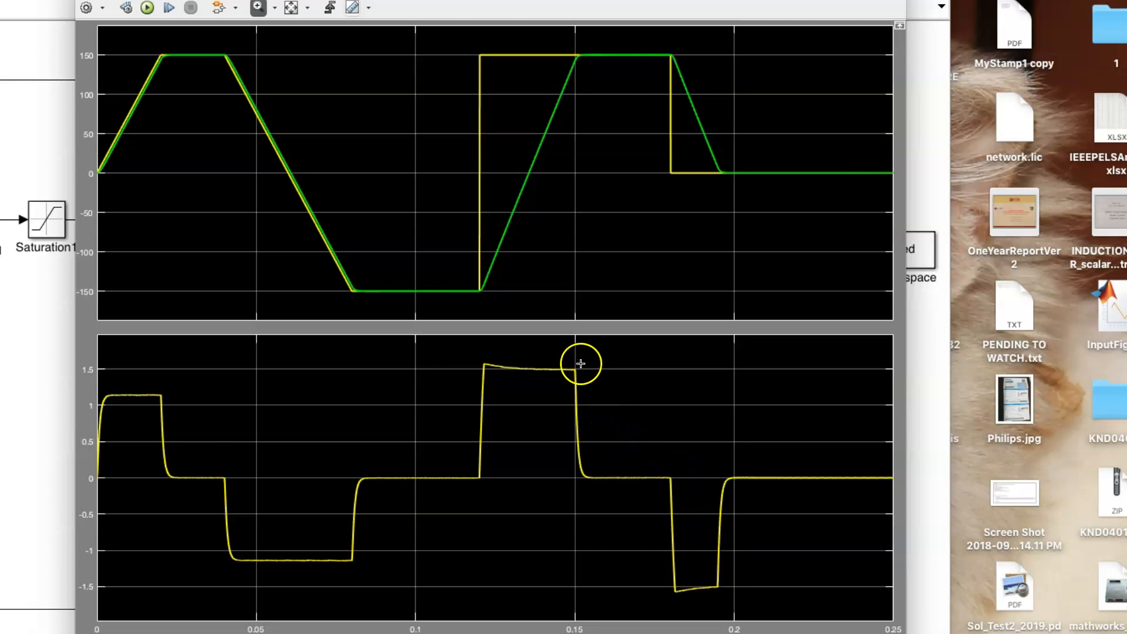
drag(569, 362, 588, 428)
drag(362, 365, 417, 385)
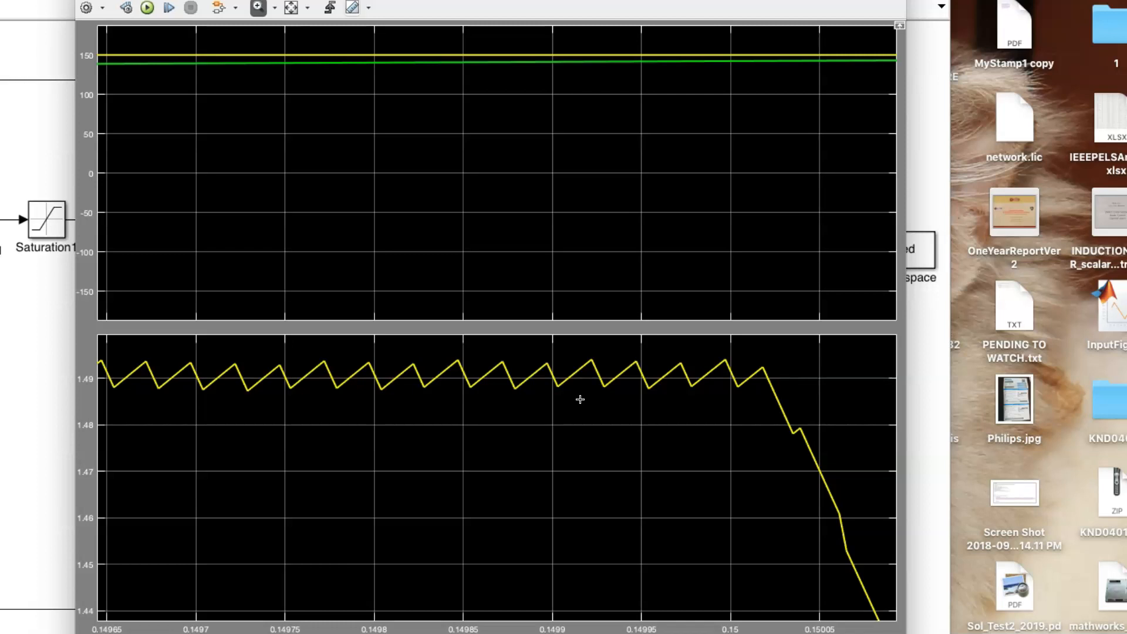
click(296, 17)
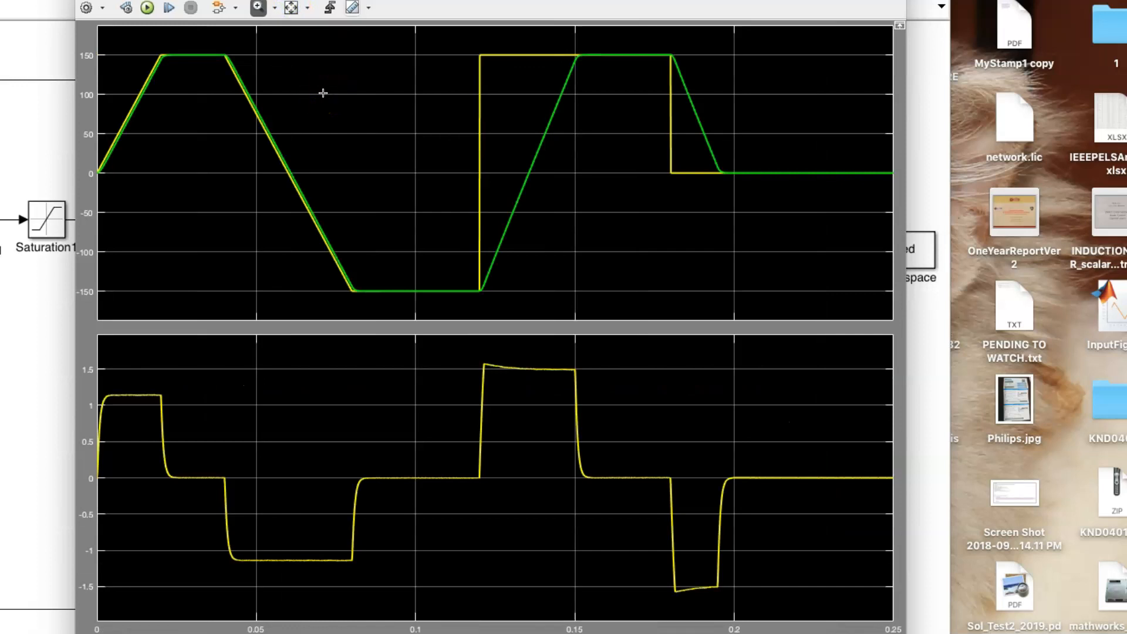
click(316, 93)
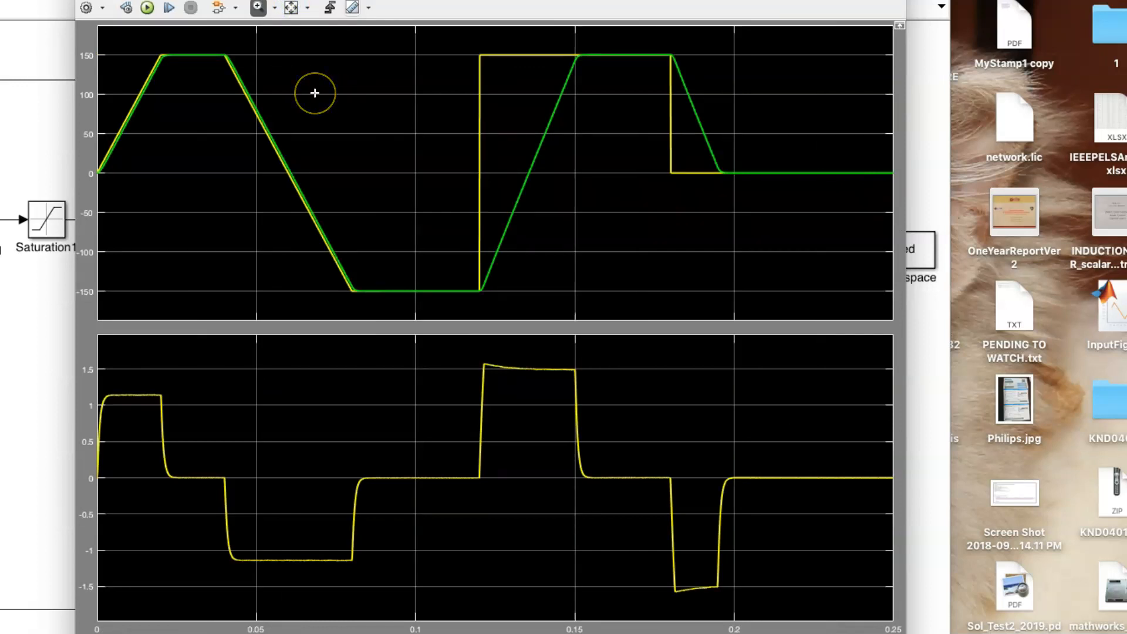